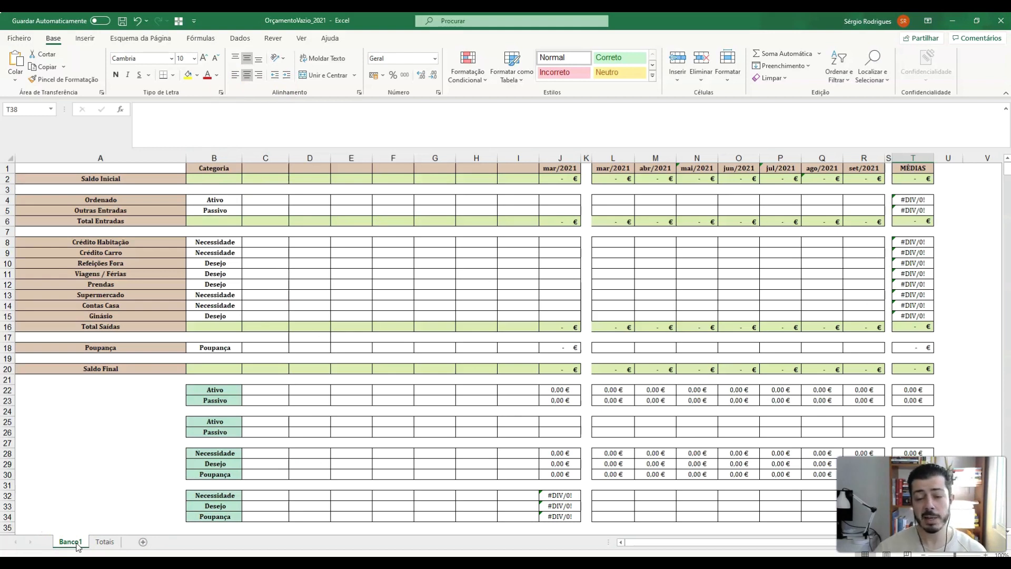
# Look over the Totais sheet, then return to the mar/2021 heading on the Banco1 sheet
pyautogui.click(70, 544)
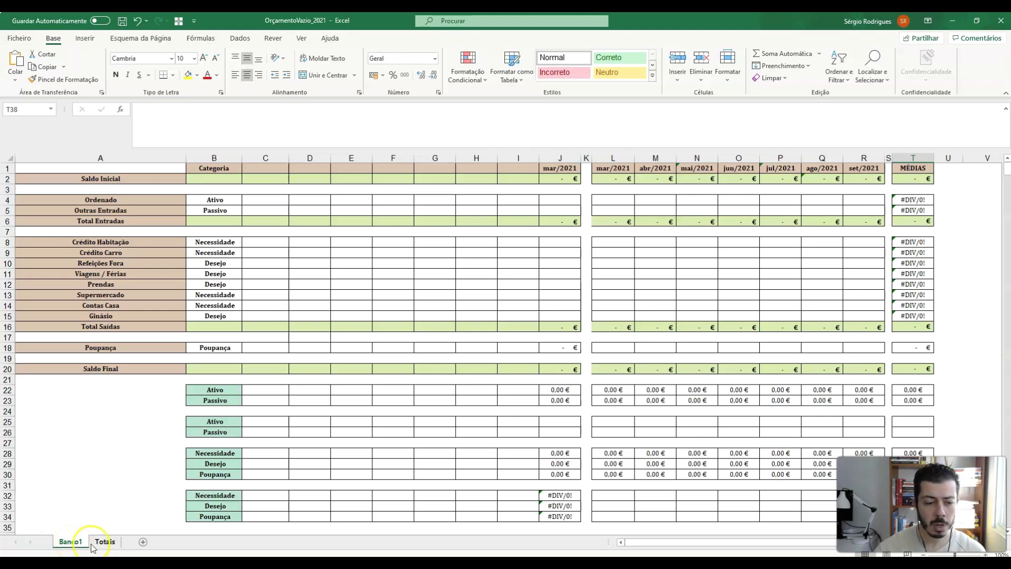
pyautogui.click(107, 542)
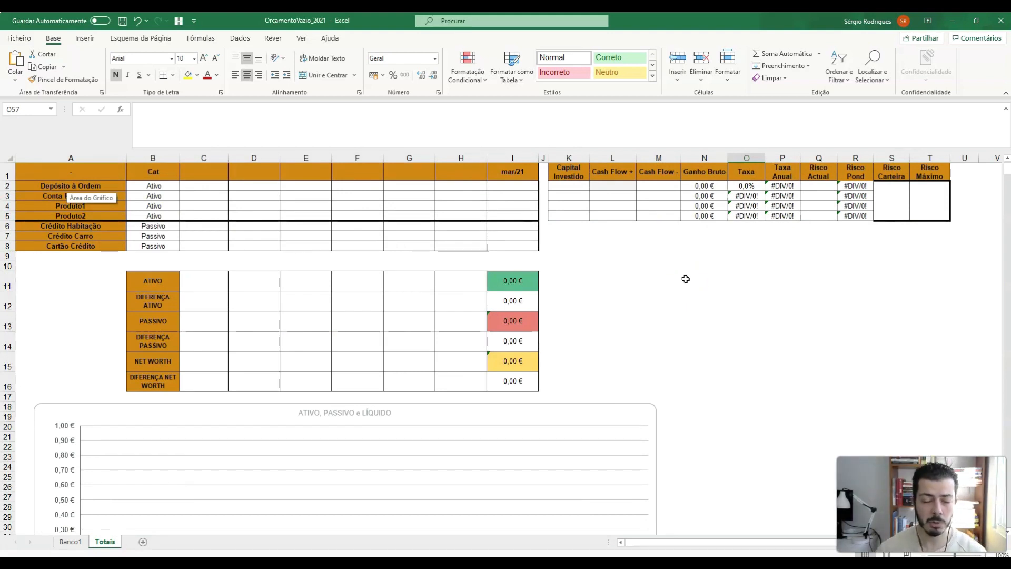
pyautogui.click(70, 541)
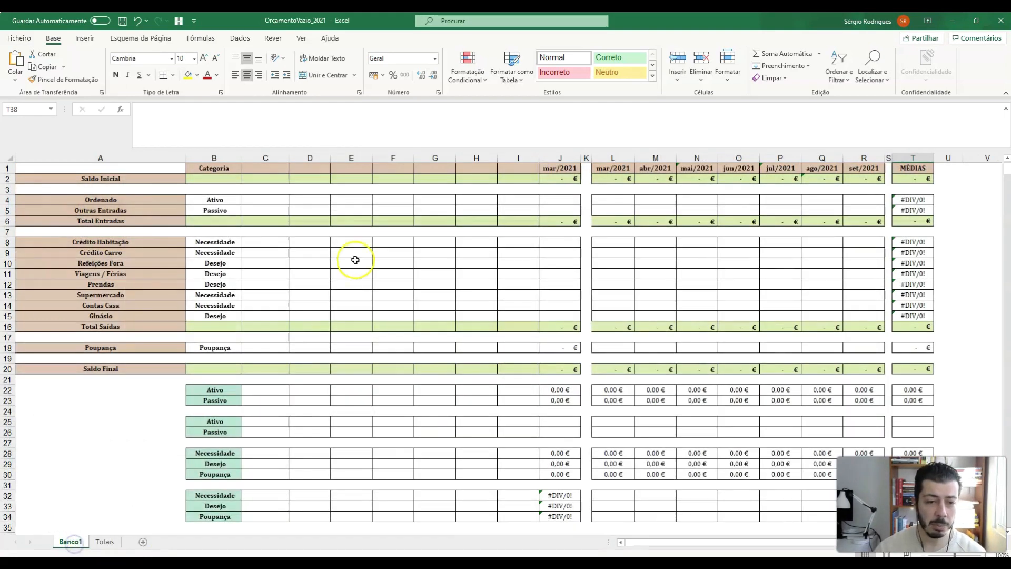
pyautogui.click(561, 170)
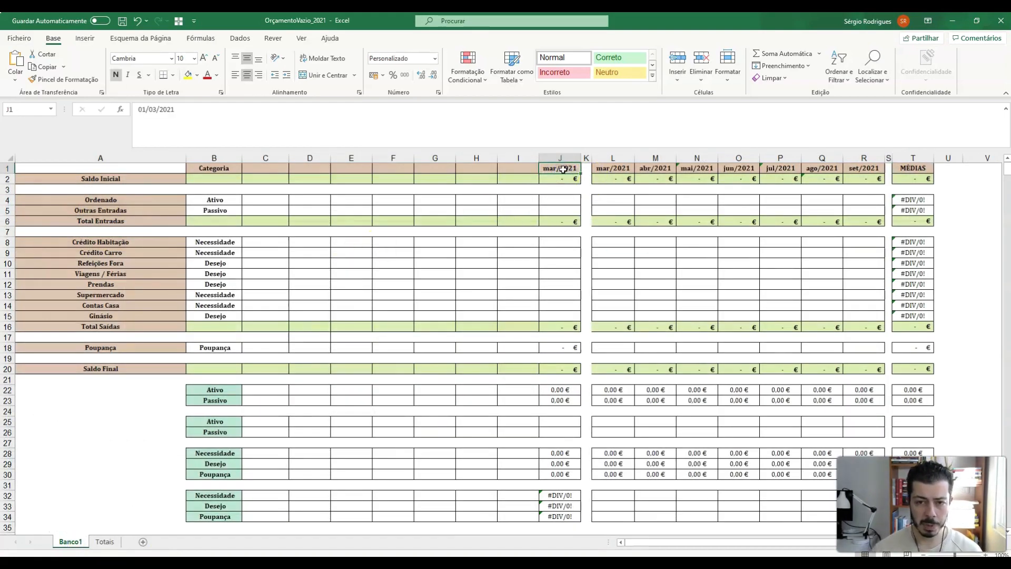
pyautogui.click(543, 168)
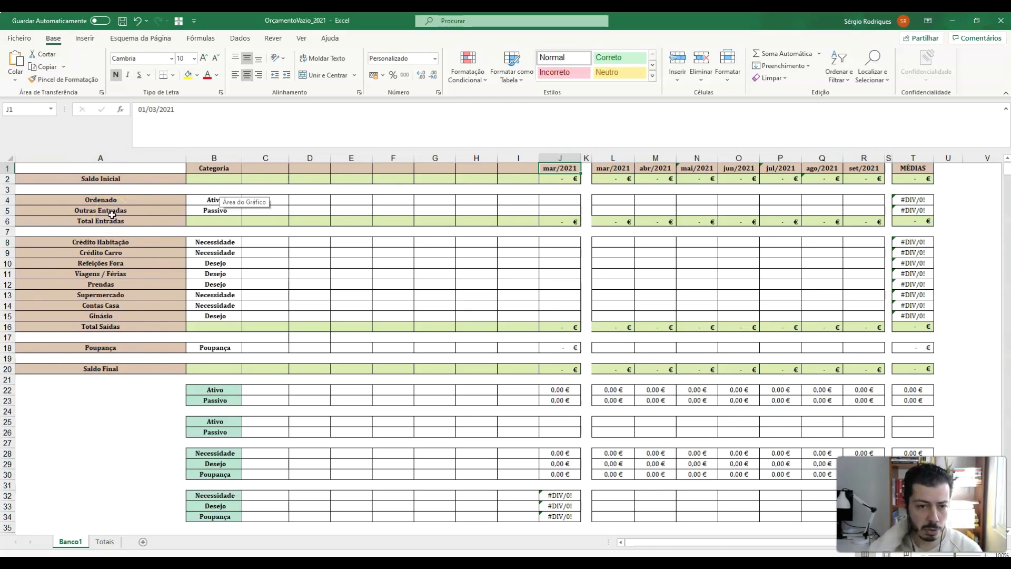
# Insert a new income row above Outras Entradas and label it "Outras Entradas 2"
pyautogui.click(112, 214)
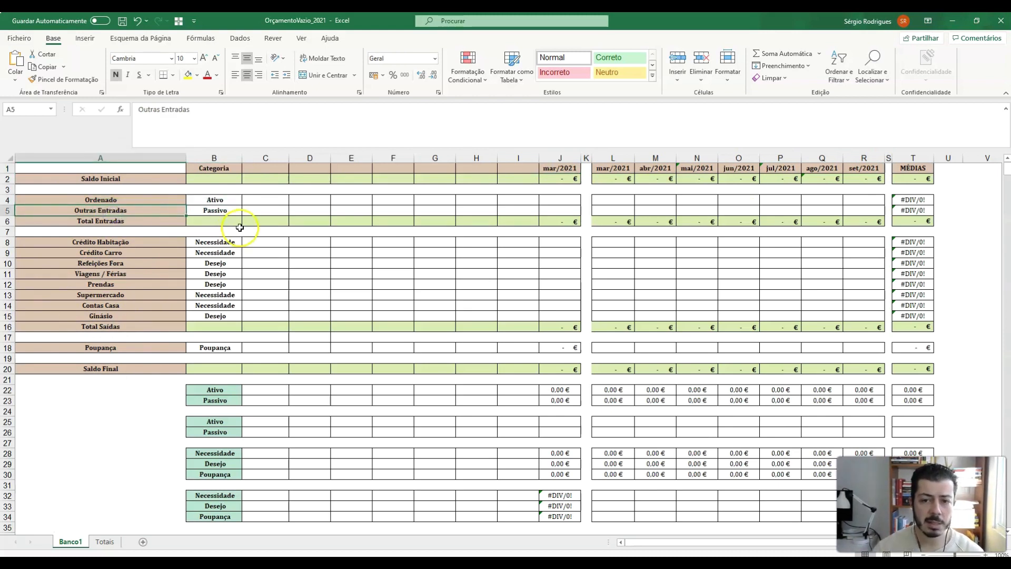
pyautogui.rightClick(9, 210)
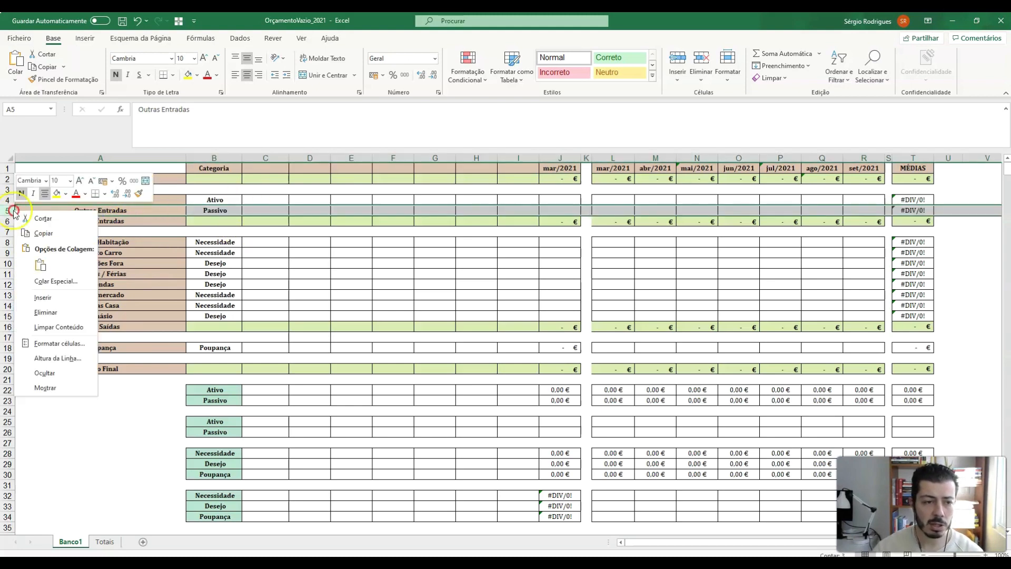
pyautogui.click(43, 298)
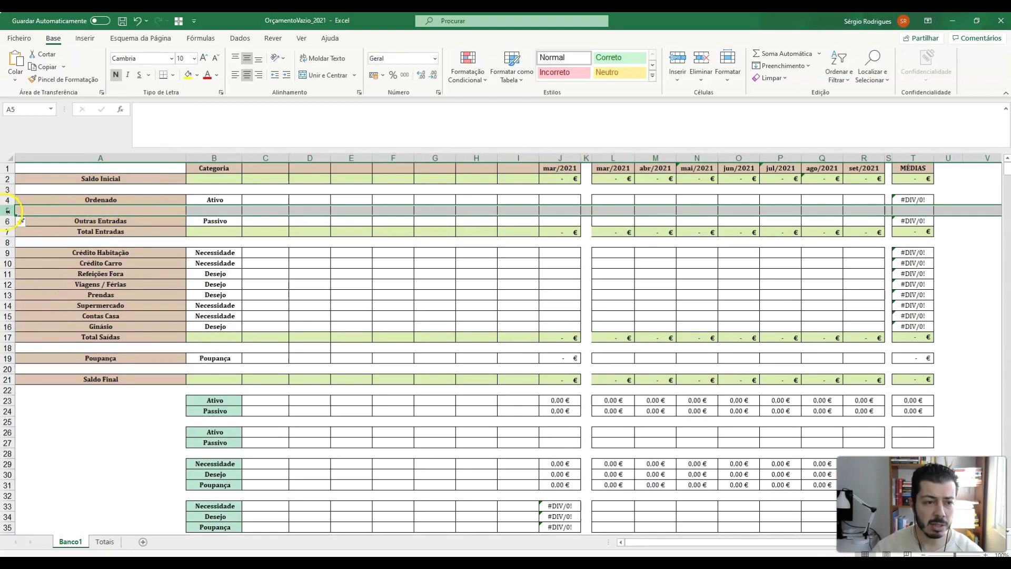
pyautogui.click(61, 210)
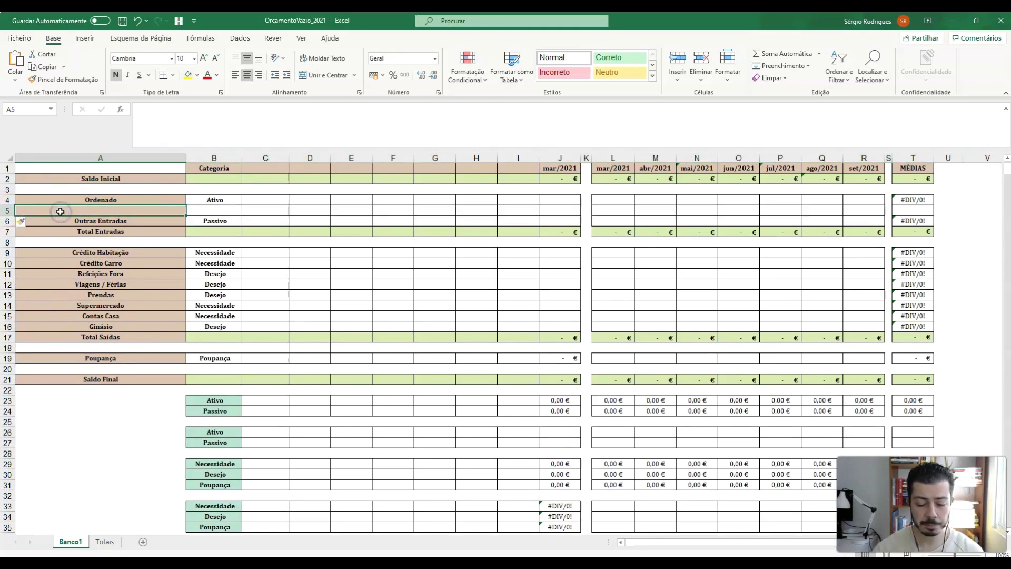
pyautogui.write('Outras Entradas')
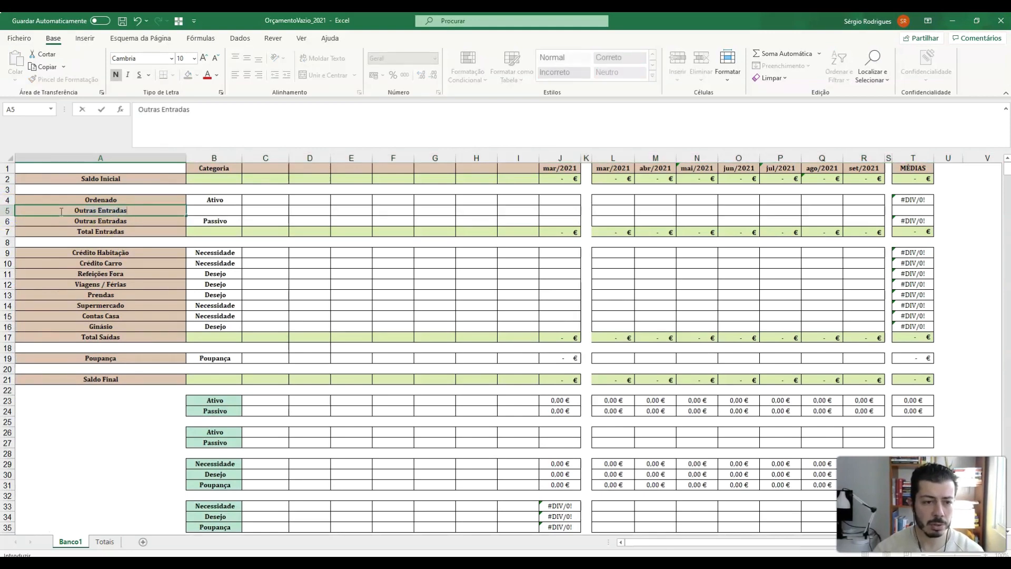
pyautogui.write(' 2')
pyautogui.press('Tab')
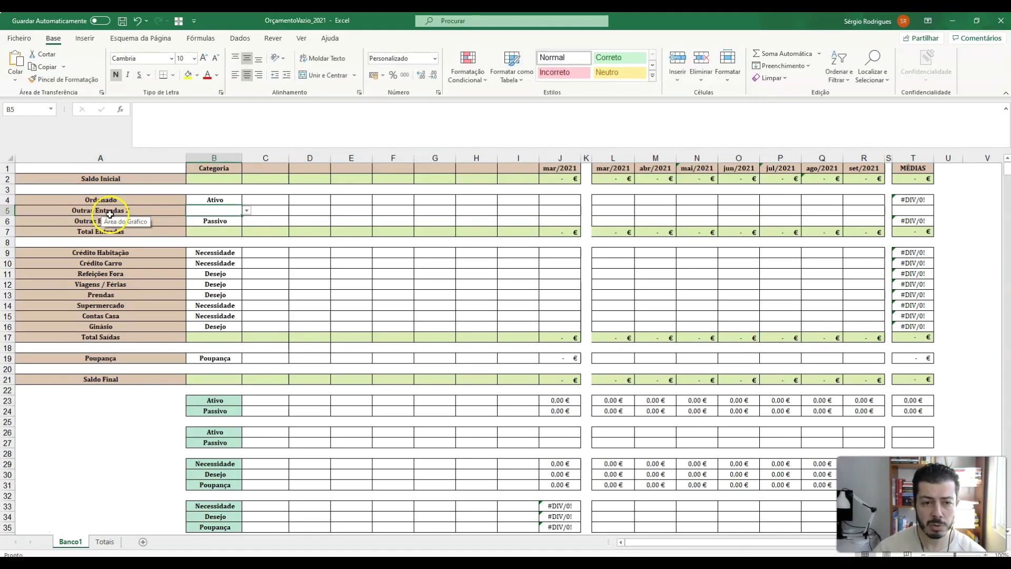
pyautogui.click(108, 213)
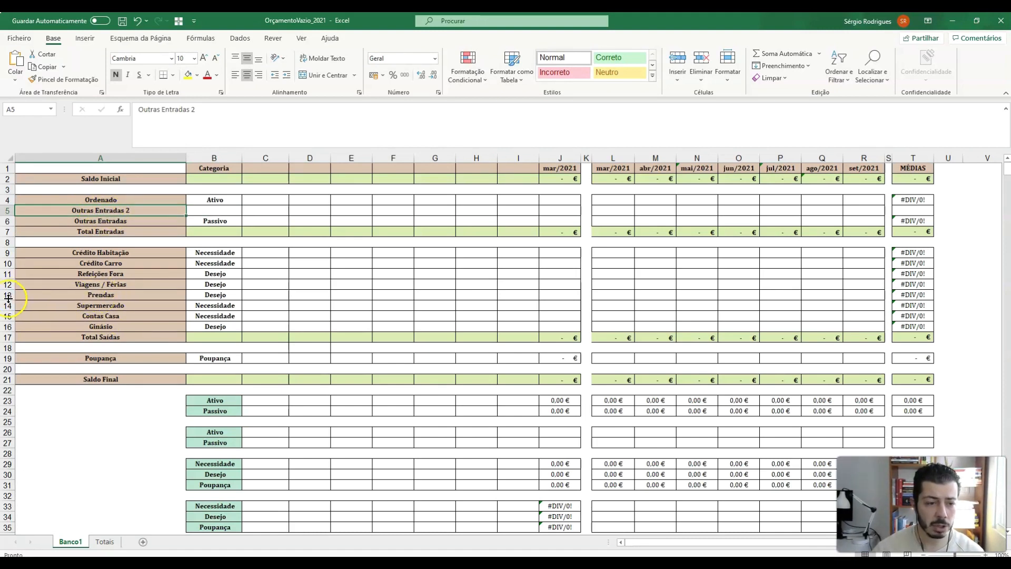
# Insert a new expense row above Prendas and label it "Outras Despesas"
pyautogui.click(8, 294)
pyautogui.rightClick(8, 295)
pyautogui.click(33, 379)
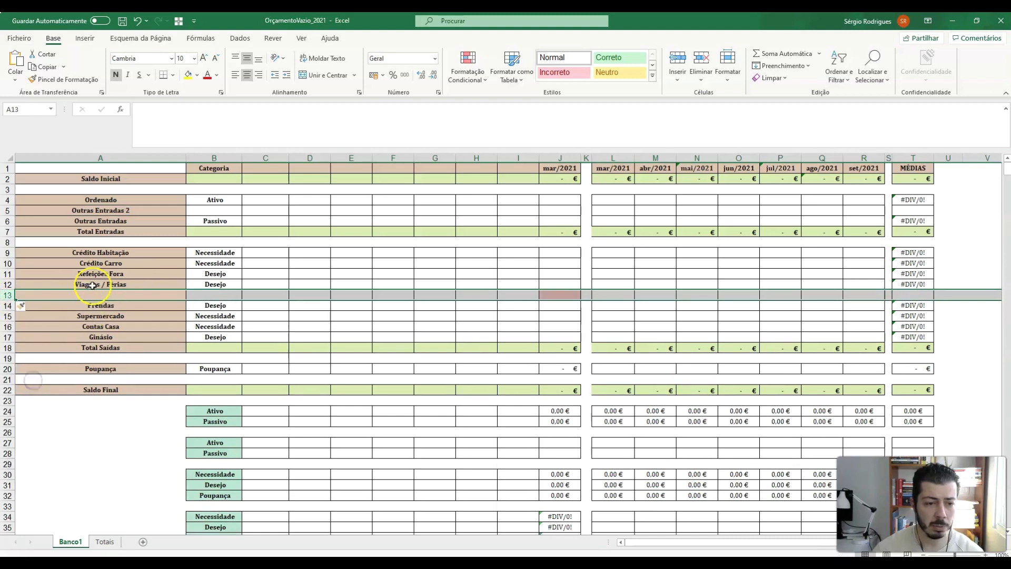
pyautogui.click(90, 293)
pyautogui.write('Outras Ds')
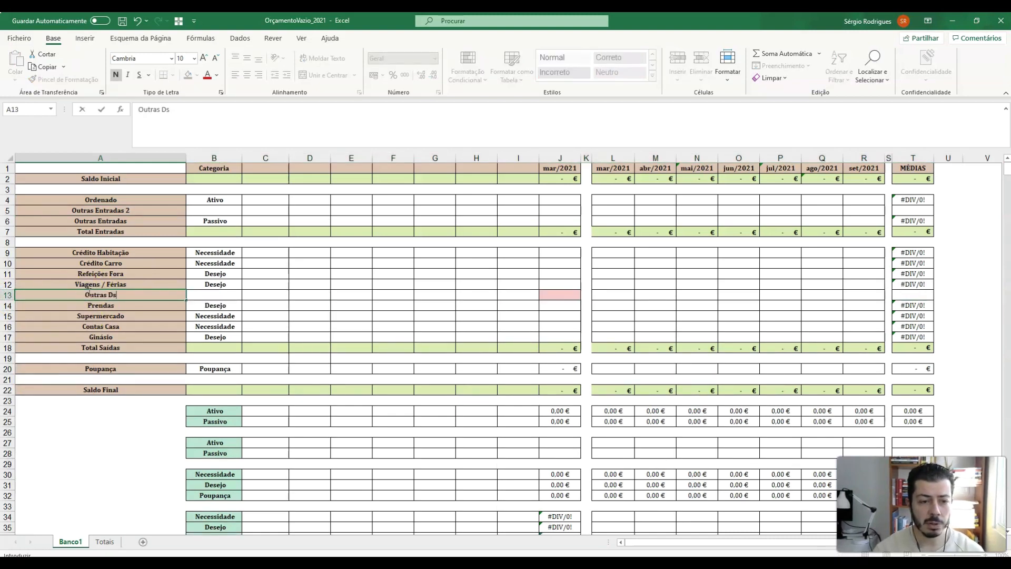
pyautogui.press('BackSpace')
pyautogui.write('espesas')
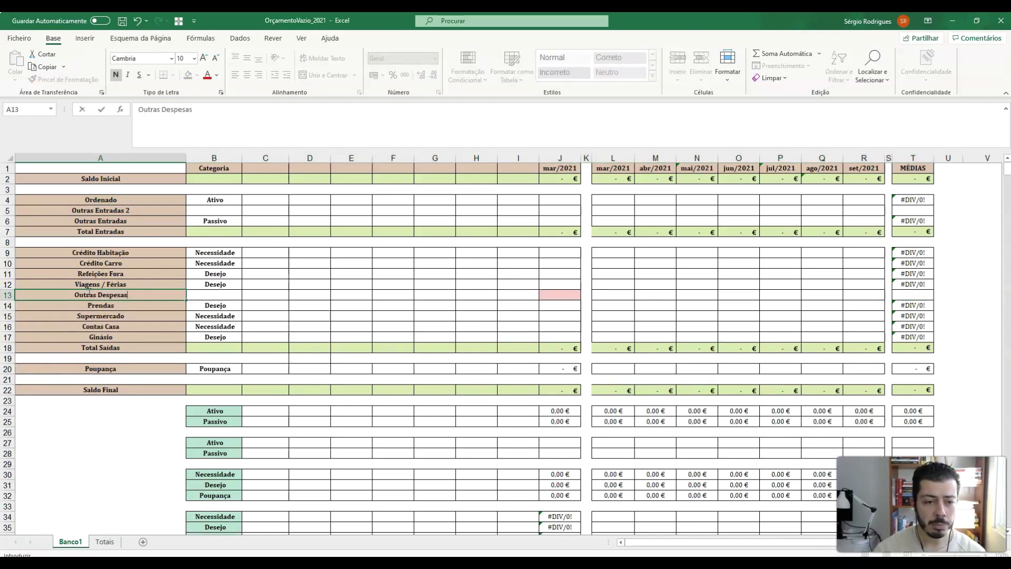
pyautogui.click(96, 275)
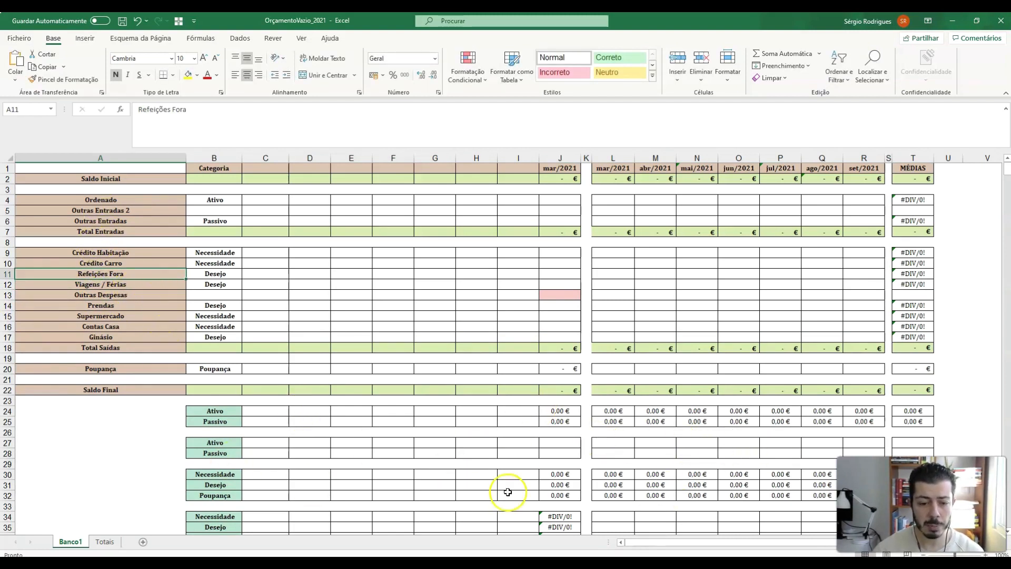
# Set the category of the Outras Entradas 2 row to Ativo
pyautogui.scroll(-5, 509, 494)
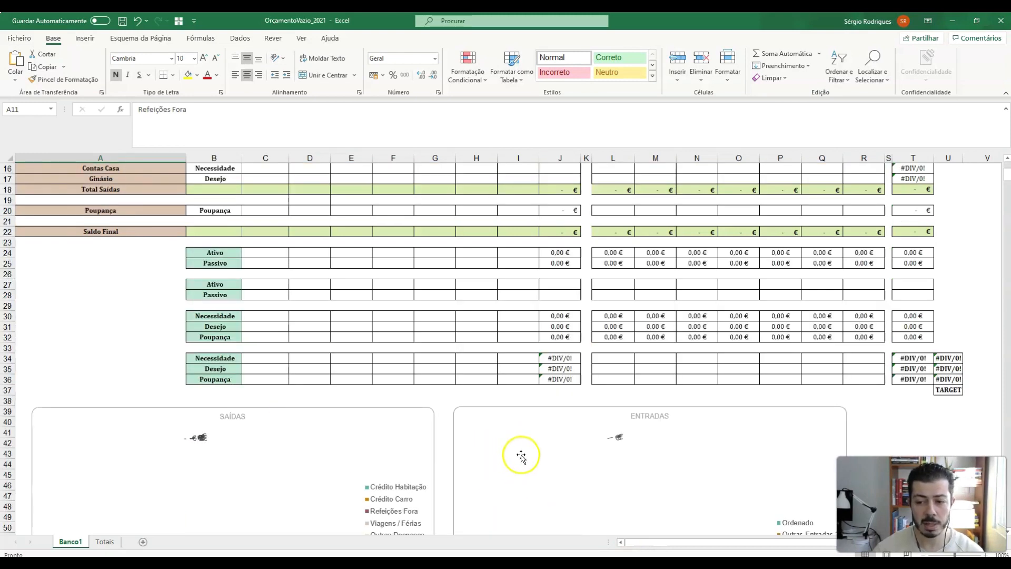
pyautogui.scroll(3, 521, 457)
pyautogui.scroll(3, 521, 456)
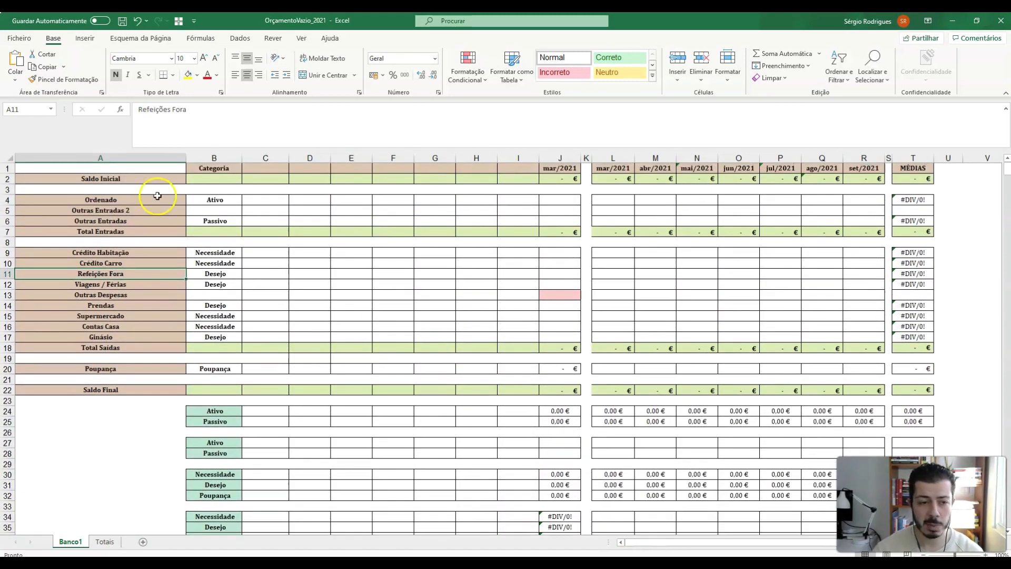
pyautogui.click(149, 214)
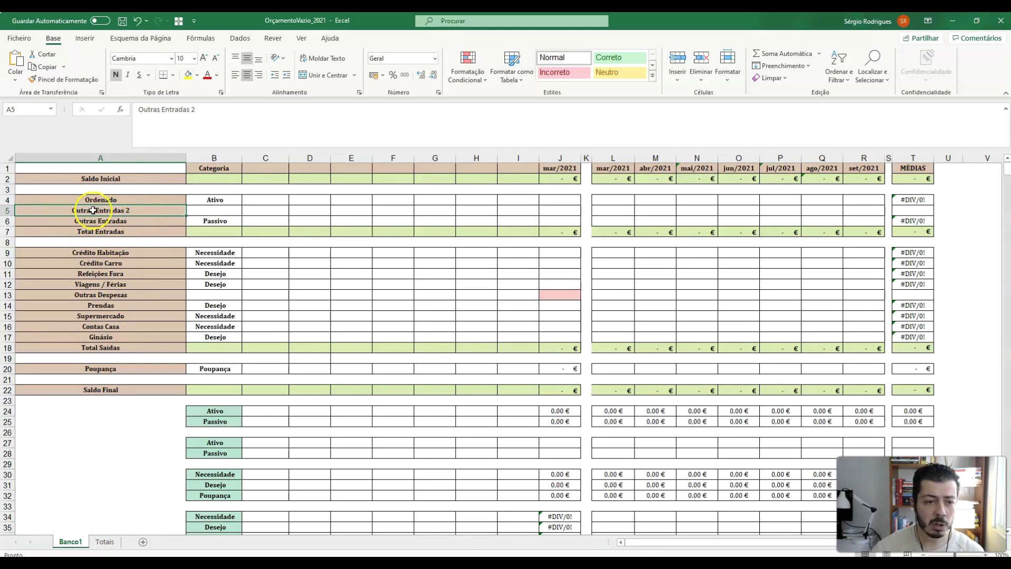
pyautogui.click(212, 208)
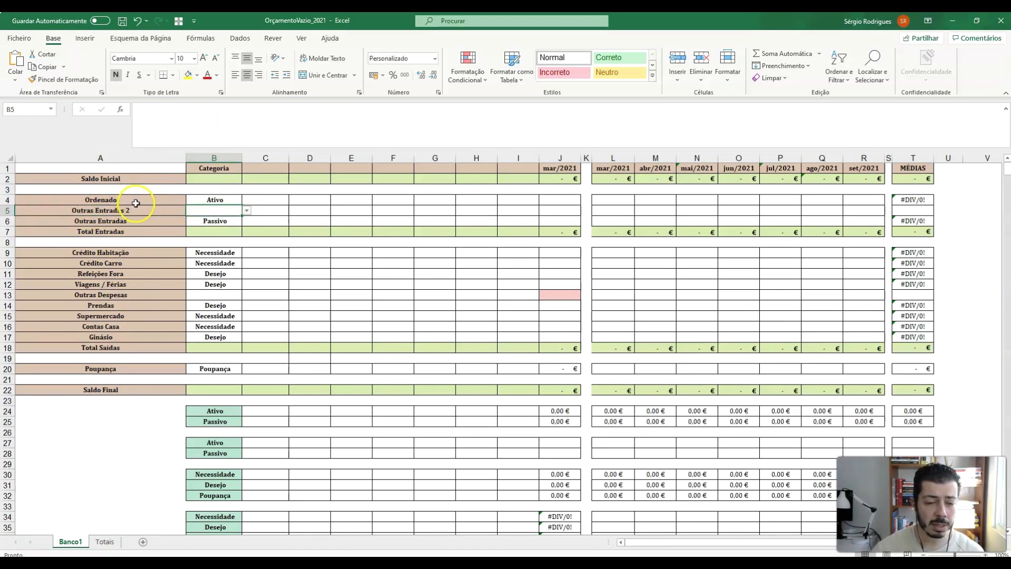
pyautogui.click(247, 210)
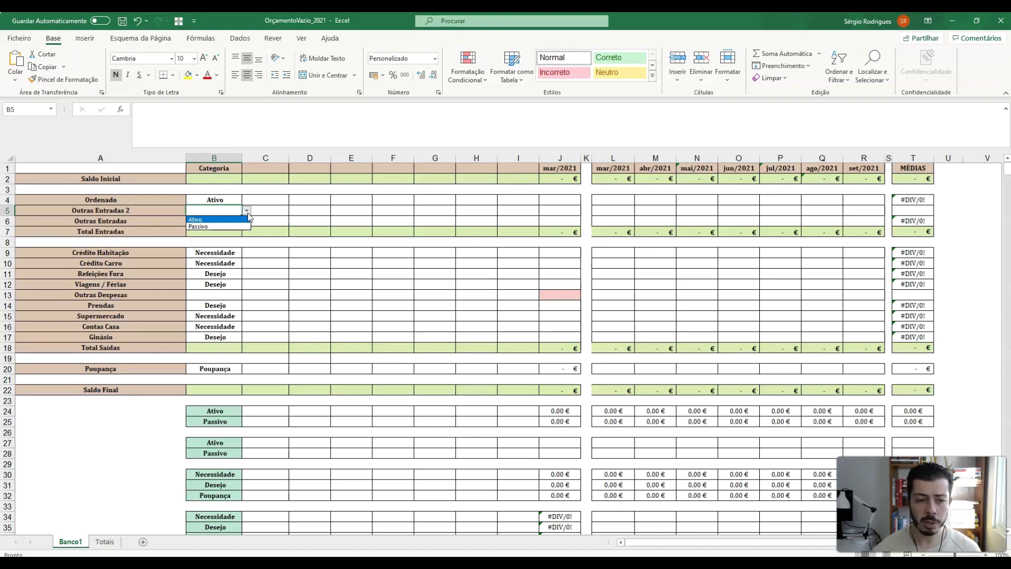
pyautogui.click(246, 211)
pyautogui.click(246, 211)
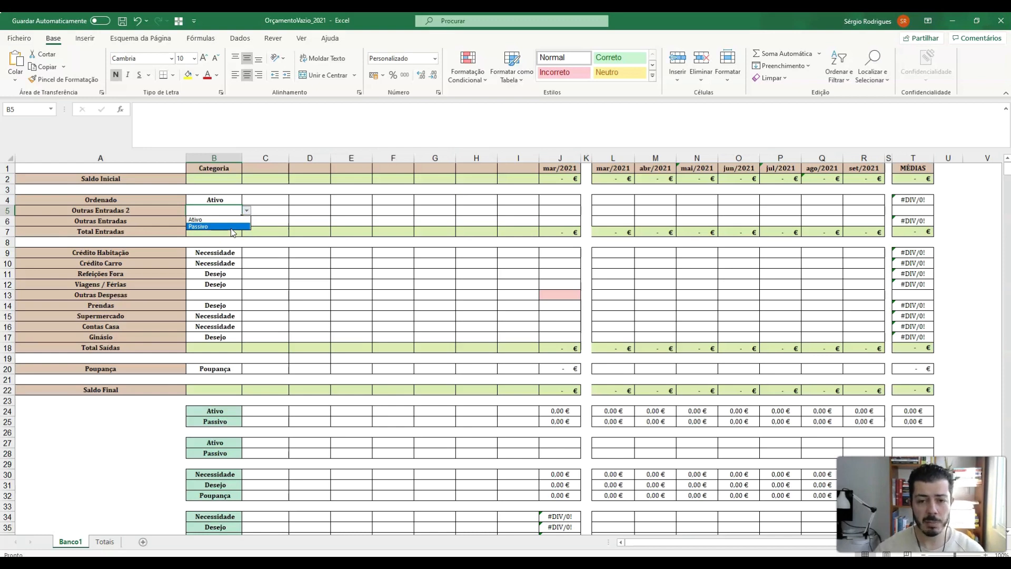
pyautogui.click(201, 221)
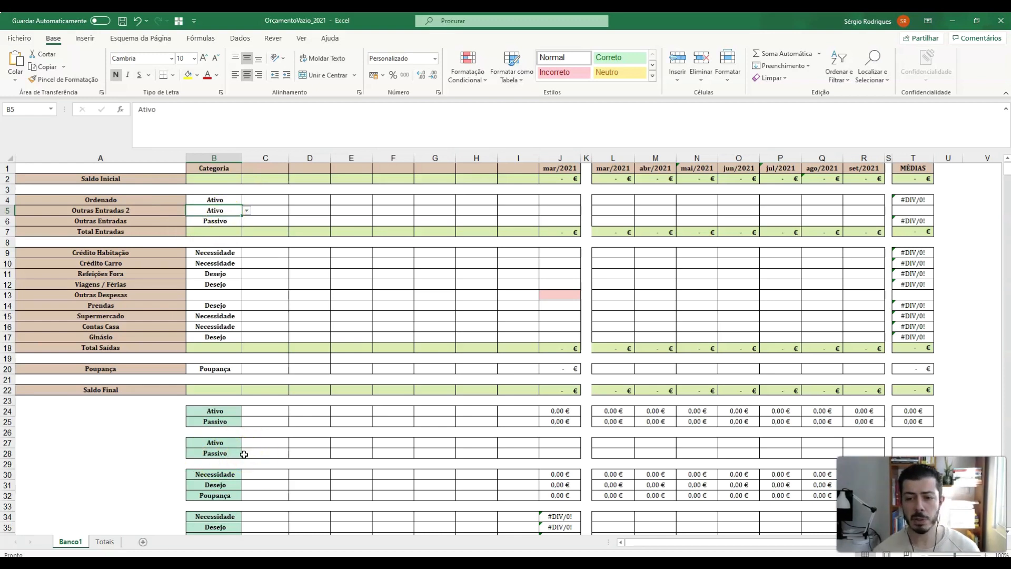
# Set the category of the Outras Despesas row to Necessidade
pyautogui.click(92, 274)
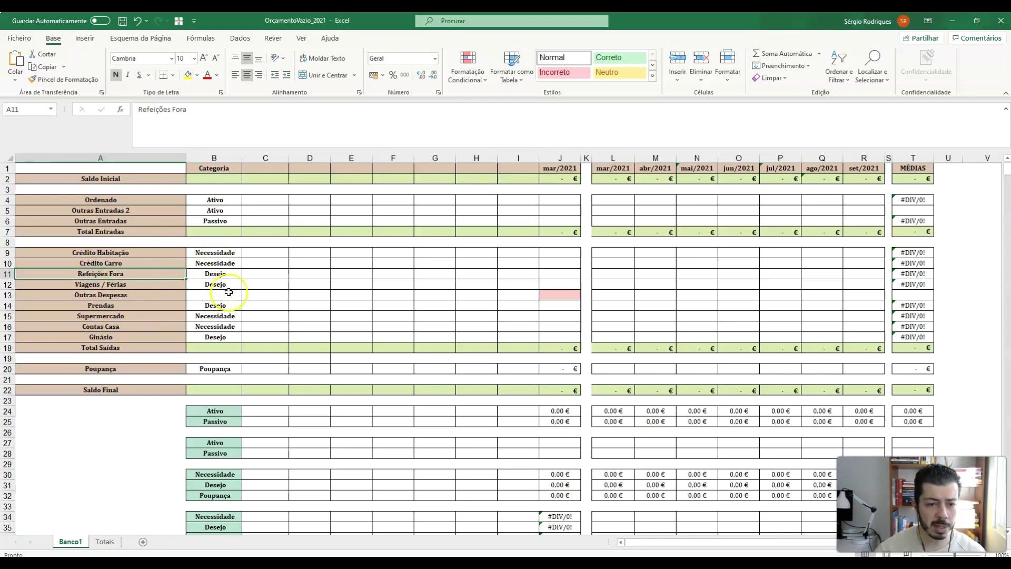
pyautogui.click(231, 294)
pyautogui.click(251, 300)
pyautogui.click(231, 295)
pyautogui.click(246, 295)
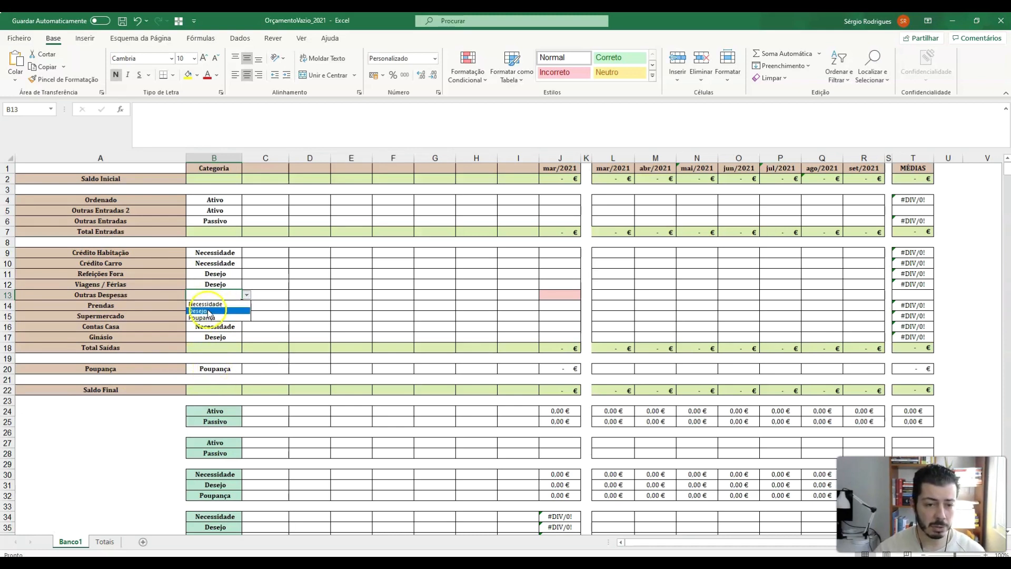
pyautogui.click(222, 271)
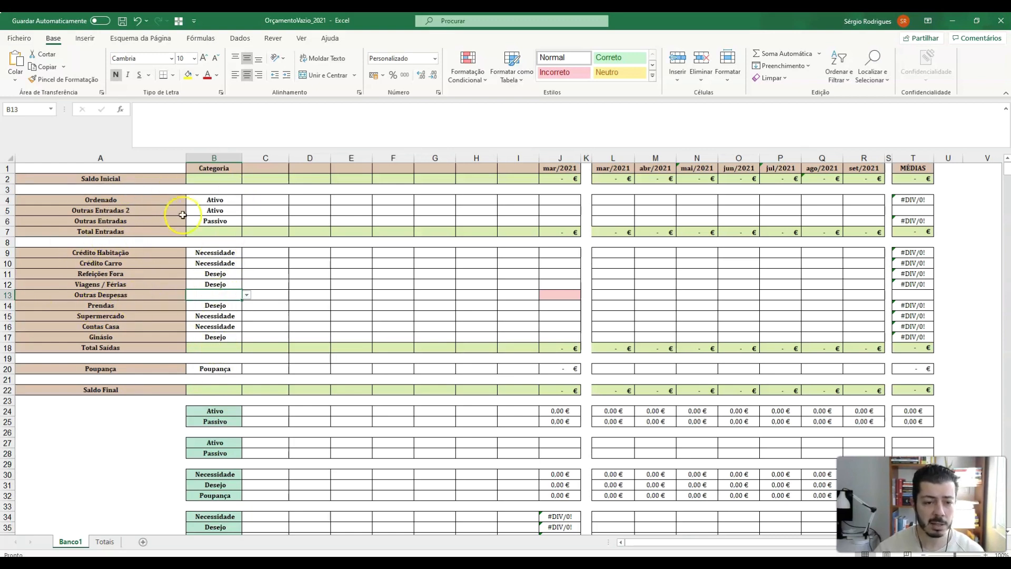
pyautogui.click(247, 296)
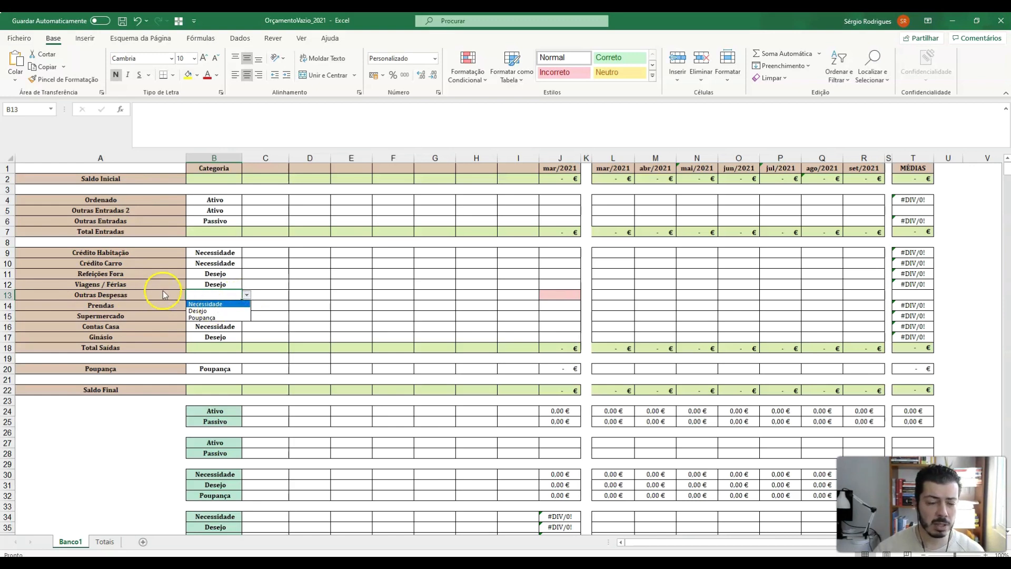
pyautogui.click(225, 304)
# Enter 1000 as the Ordenado amount for mar/2021 in cell J4
pyautogui.click(421, 273)
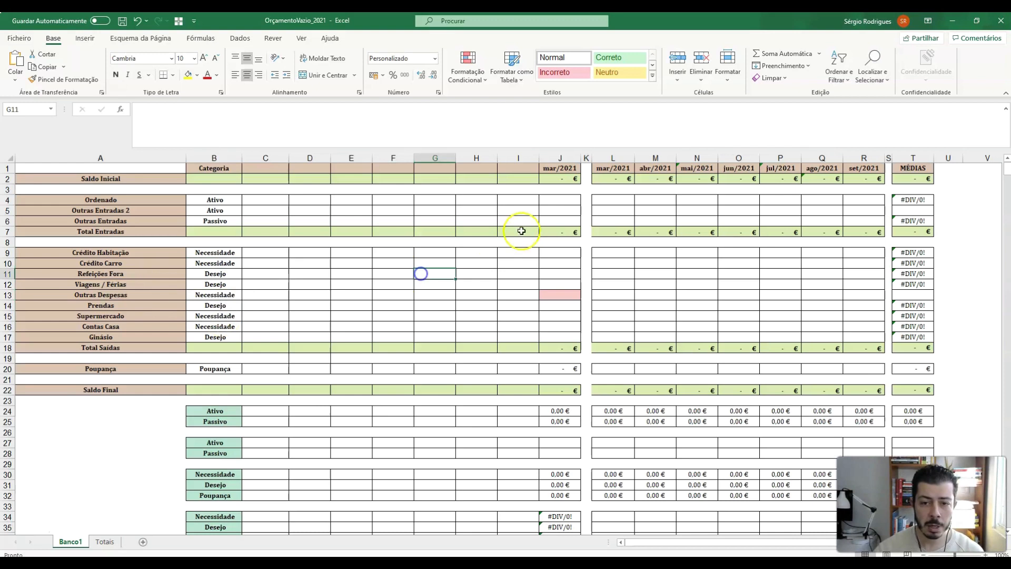
pyautogui.click(559, 202)
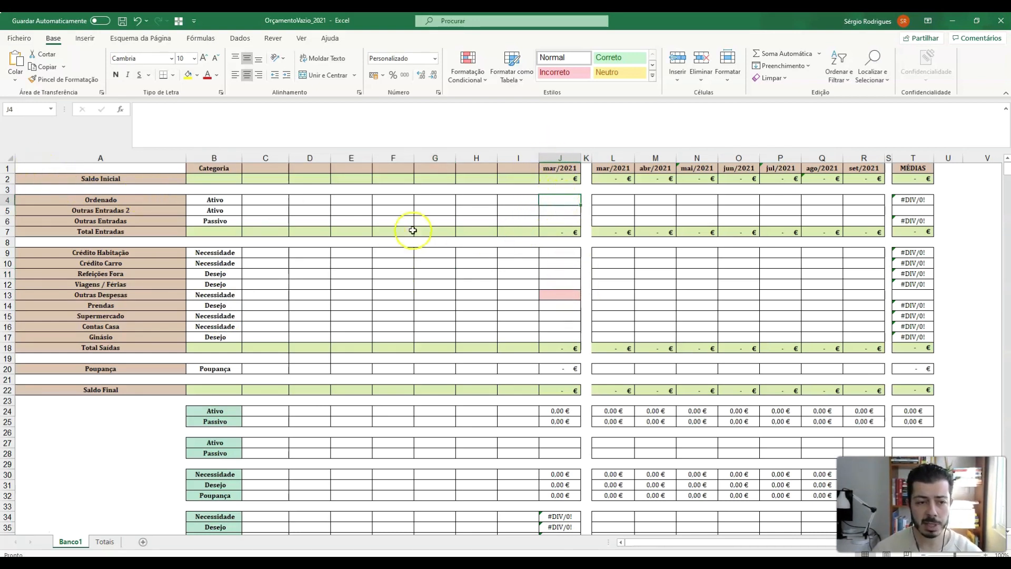
pyautogui.write('1000')
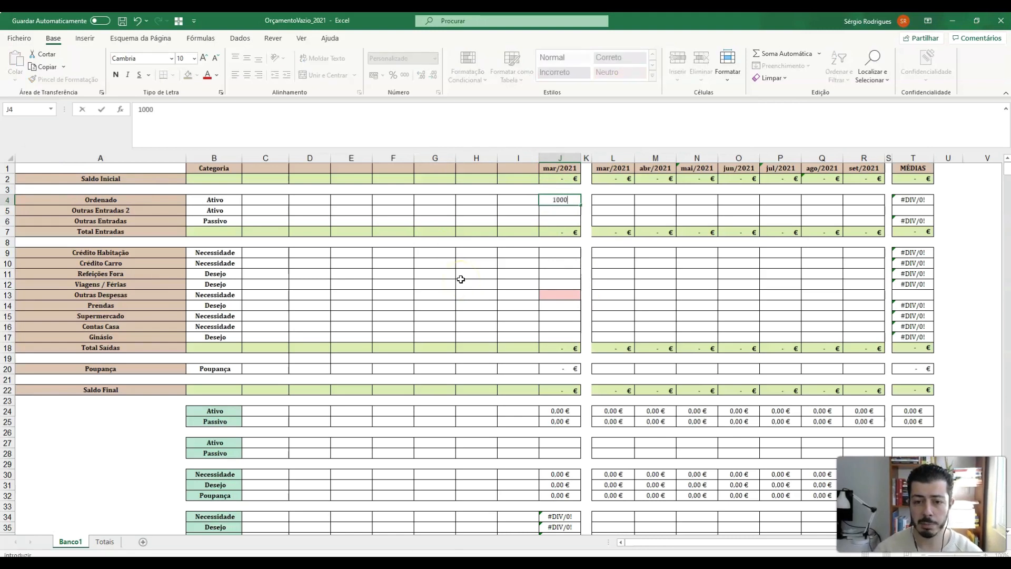
pyautogui.press('Return')
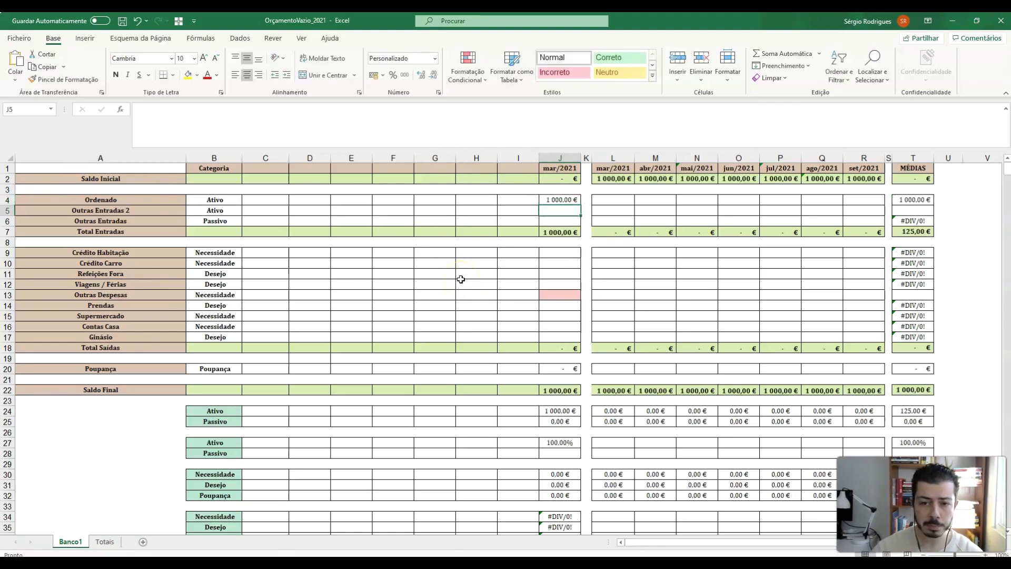
# Replace the mar/2021 Saldo Inicial formula in cell J2 with the value 200
pyautogui.click(565, 178)
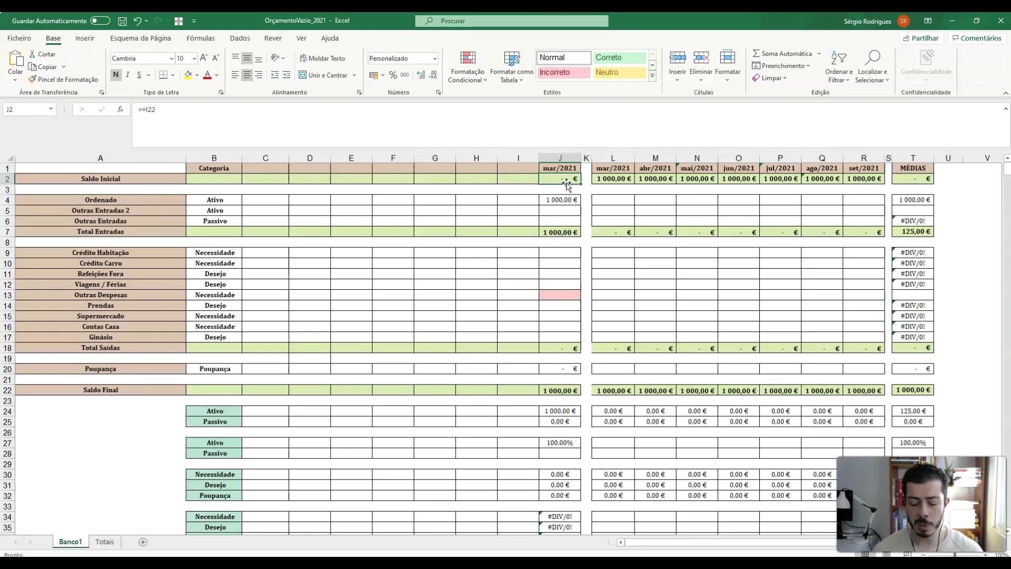
pyautogui.write('200')
pyautogui.press('Return')
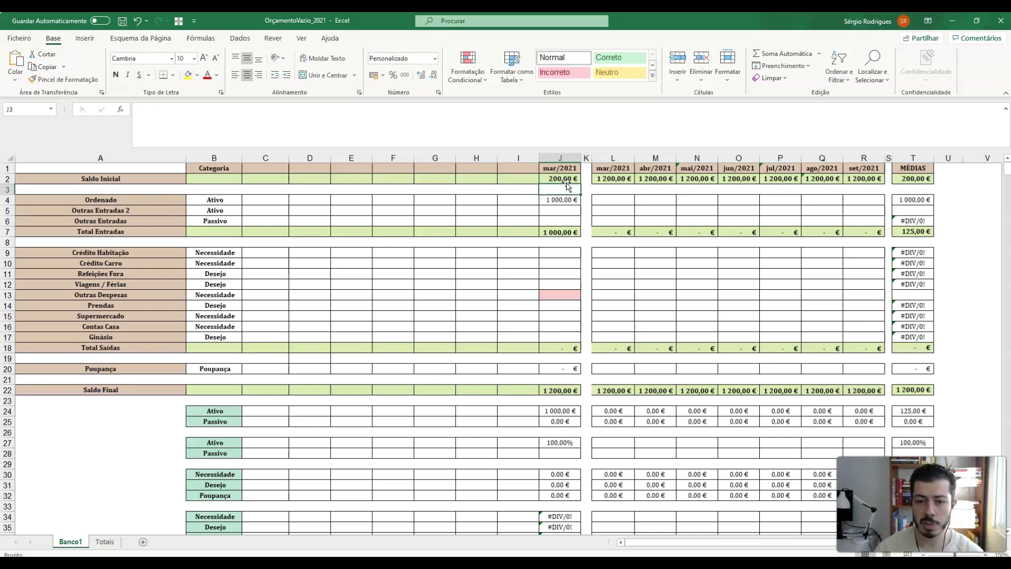
pyautogui.click(567, 179)
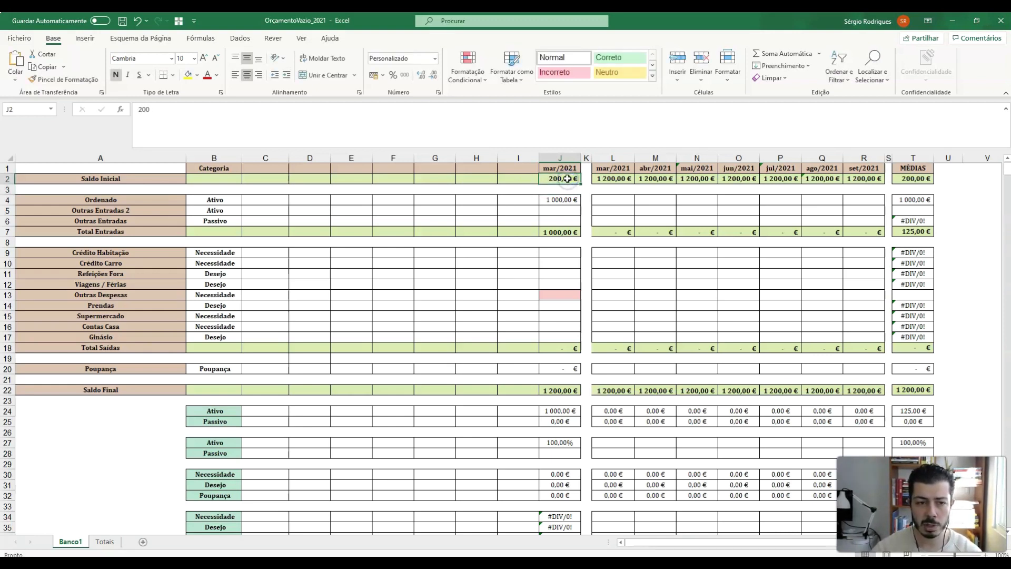
pyautogui.click(564, 202)
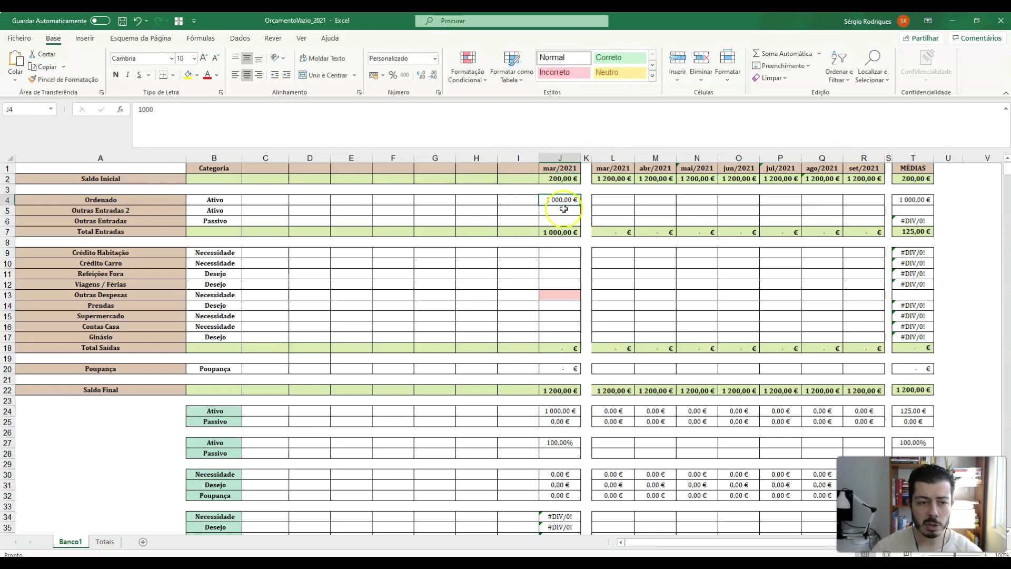
# Enter 0 for both Outras Entradas 2 and Outras Entradas in the mar/2021 column J
pyautogui.click(564, 210)
pyautogui.write('0')
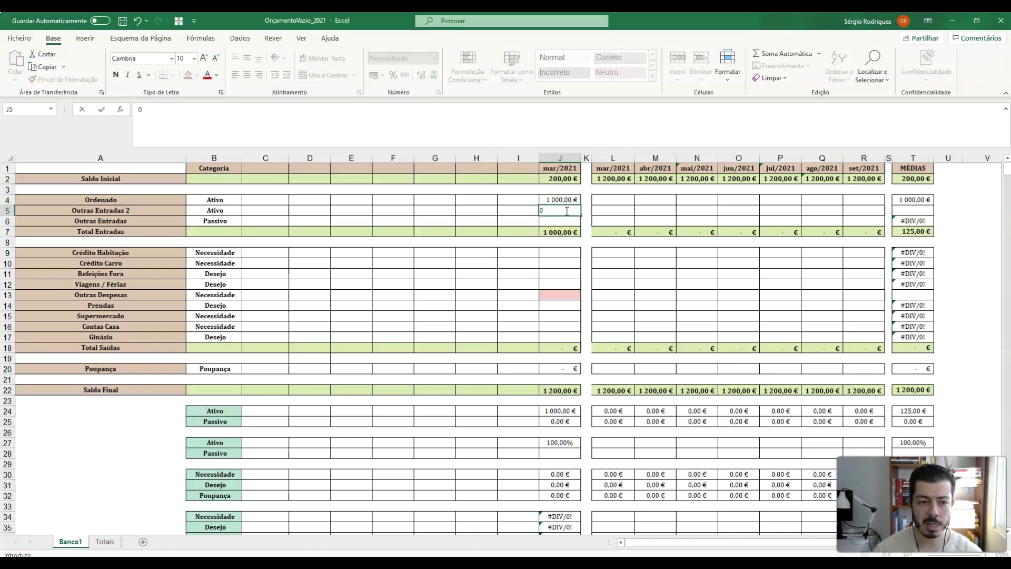
pyautogui.press('Return')
pyautogui.write('0')
pyautogui.press('Return')
pyautogui.press('Return')
pyautogui.press('Return')
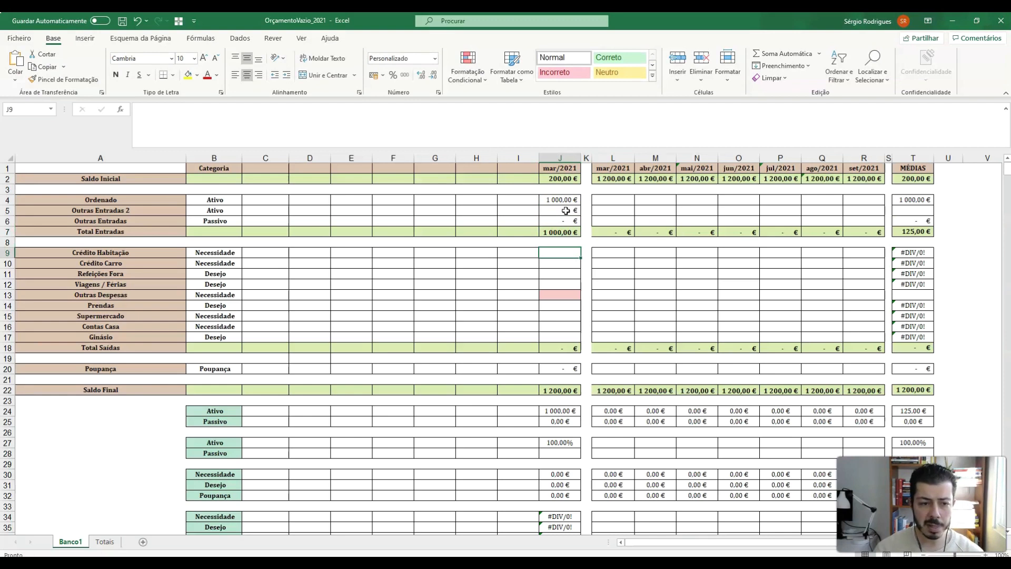
# Enter the mar/2021 expenses in column J: 300 for Crédito Habitação, 100 for Crédito Carro and 100 for Refeições Fora
pyautogui.write('300')
pyautogui.press('Return')
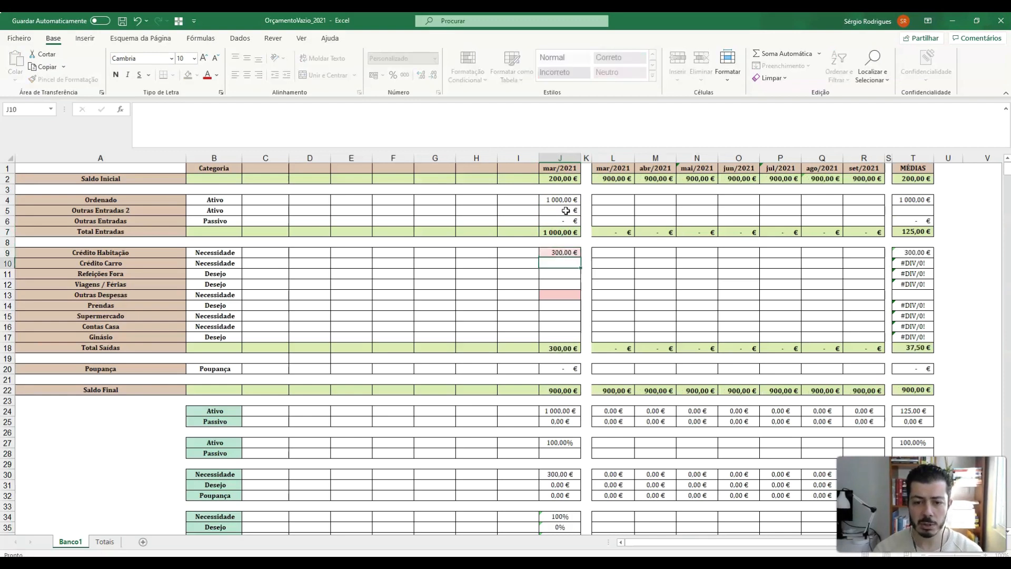
pyautogui.write('100')
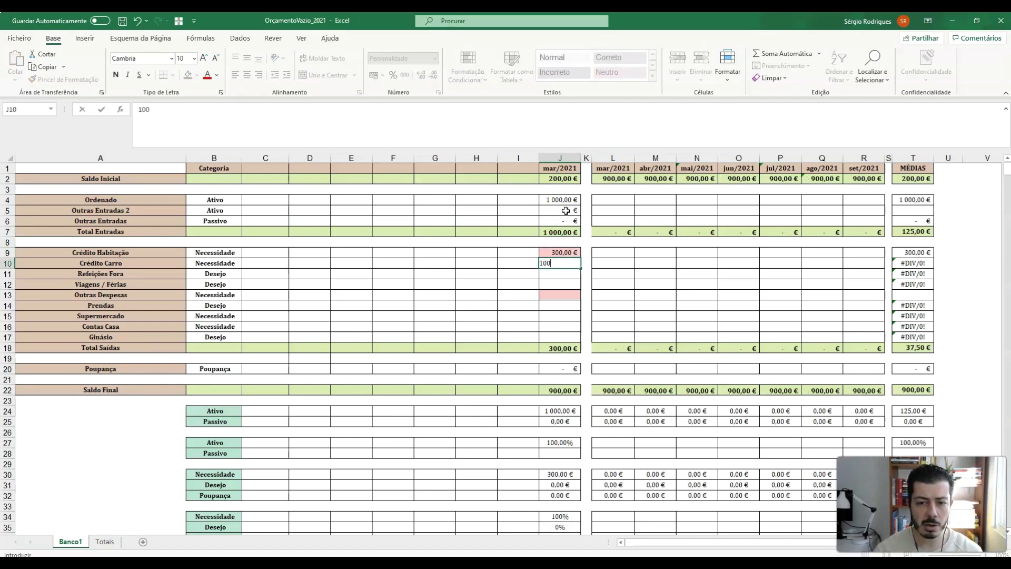
pyautogui.press('Return')
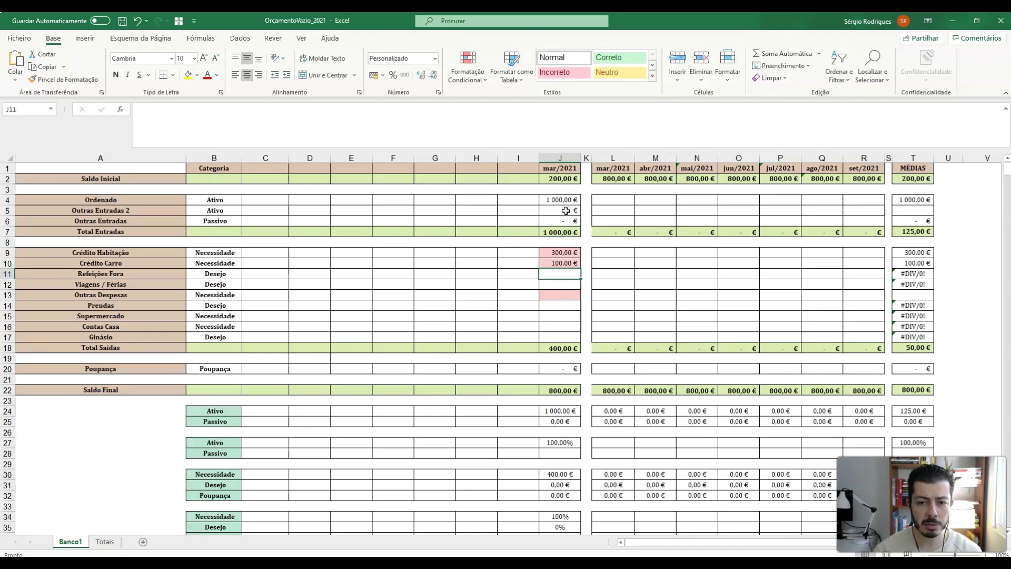
pyautogui.write('100')
pyautogui.press('Return')
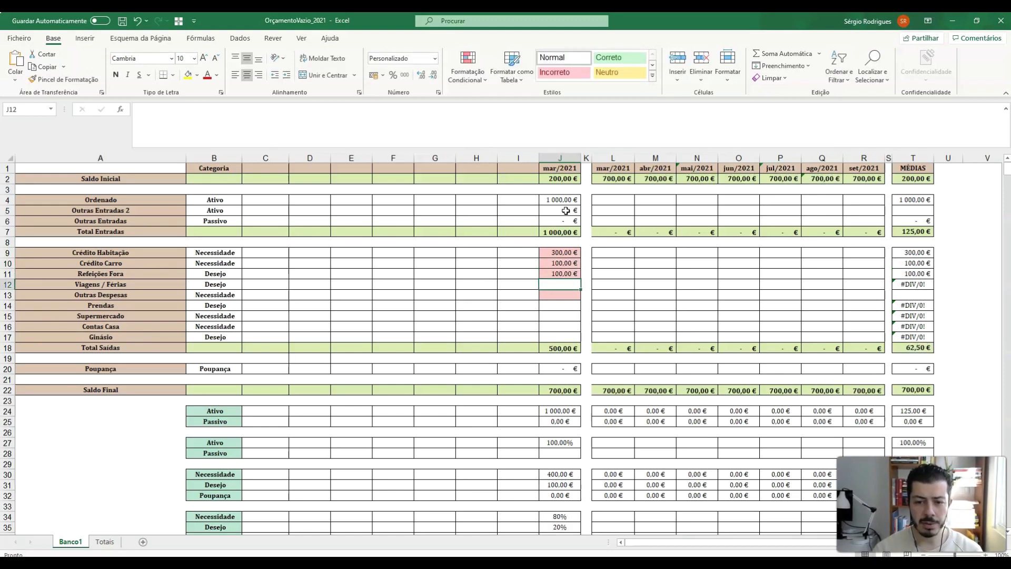
# Enter 0 for Viagens / Férias, Outras Despesas and Prendas in the mar/2021 column J
pyautogui.write('0')
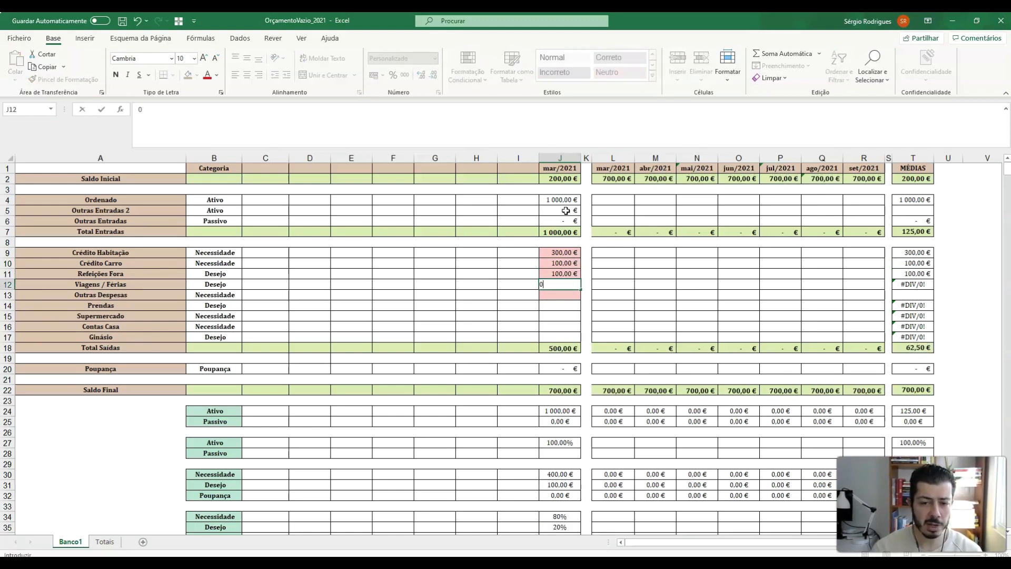
pyautogui.press('Return')
pyautogui.write('0')
pyautogui.press('Return')
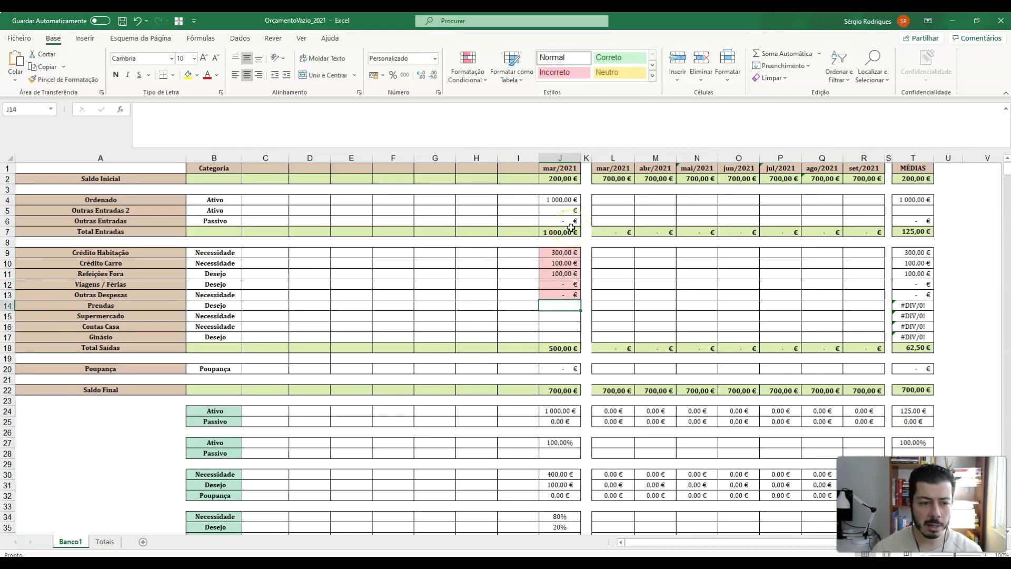
pyautogui.write('0')
pyautogui.press('Return')
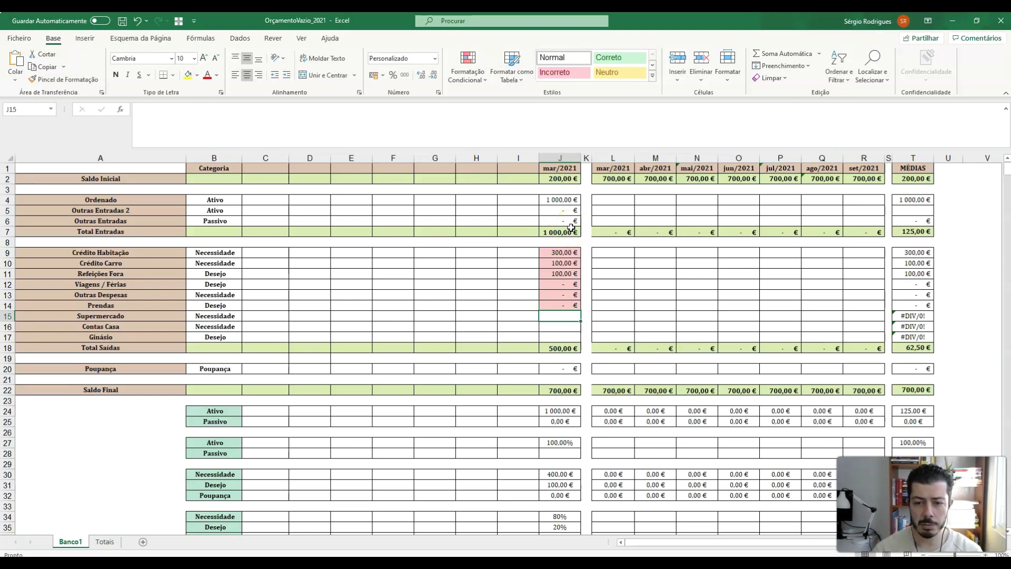
# Fill in the remaining mar/2021 expenses in column J: 200 for Supermercado, 100 for Contas Casa and 50 for Ginásio
pyautogui.write('200')
pyautogui.press('Return')
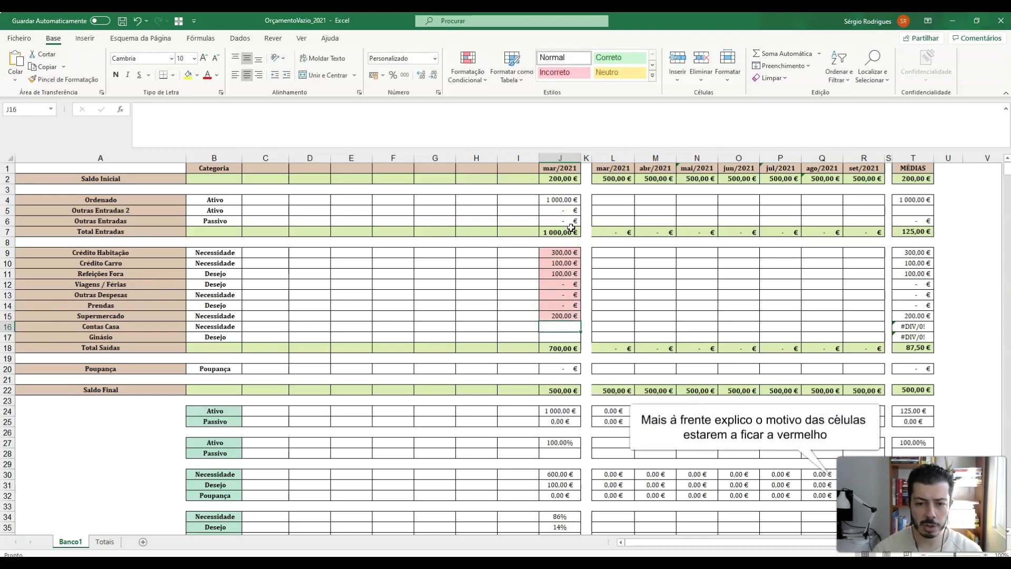
pyautogui.write('100')
pyautogui.press('Return')
pyautogui.write('50')
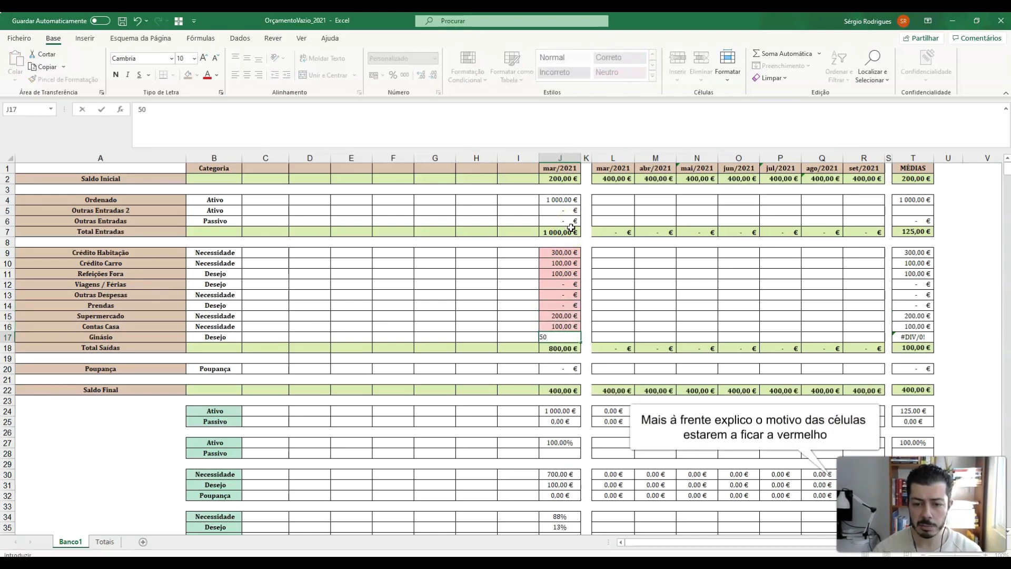
pyautogui.press('Return')
# Enter 200 as the mar/2021 Poupança amount in cell J20
pyautogui.press('Down')
pyautogui.press('Down')
pyautogui.write('20')
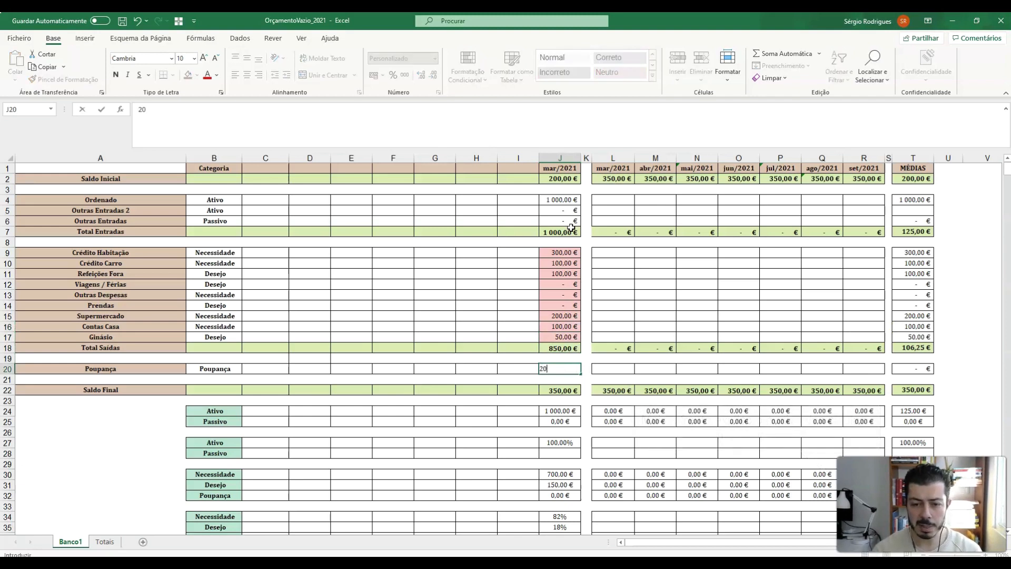
pyautogui.press('Return')
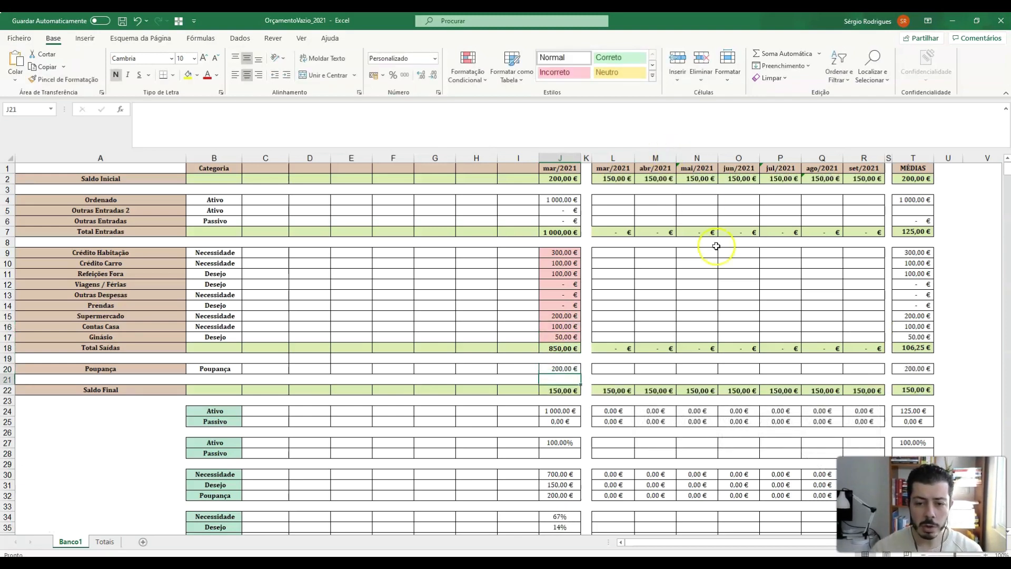
# Enter 50 as the Supermercado expense in cell L15 of the second mar/2021 column
pyautogui.click(554, 283)
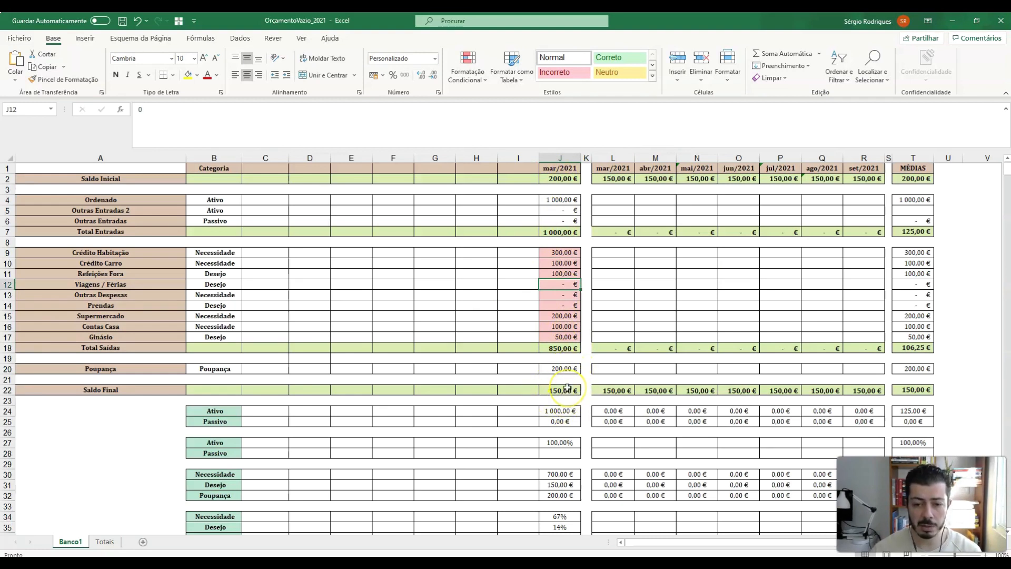
pyautogui.click(605, 200)
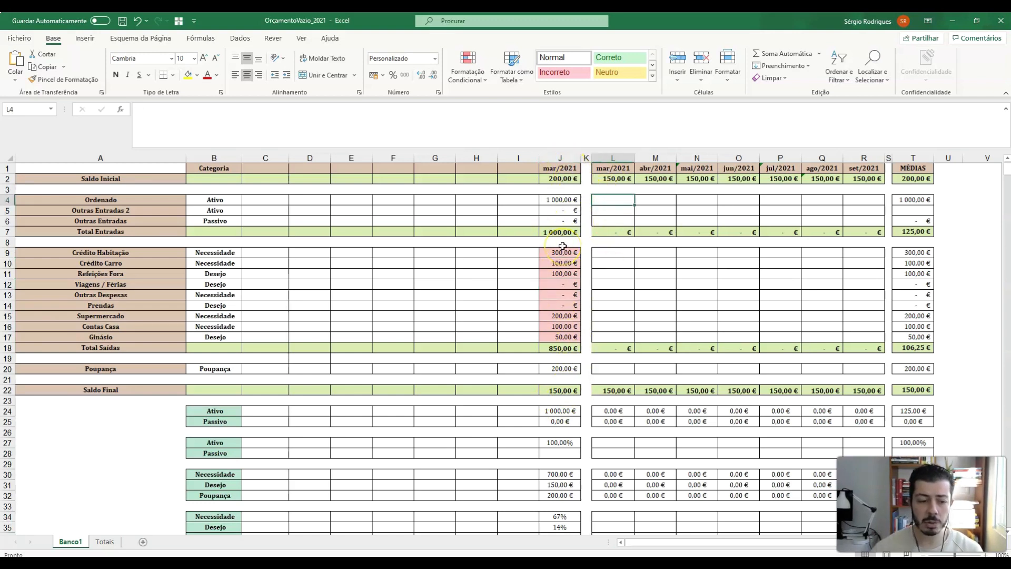
pyautogui.click(616, 279)
pyautogui.press('Down')
pyautogui.press('Down')
pyautogui.press('Down')
pyautogui.press('Down')
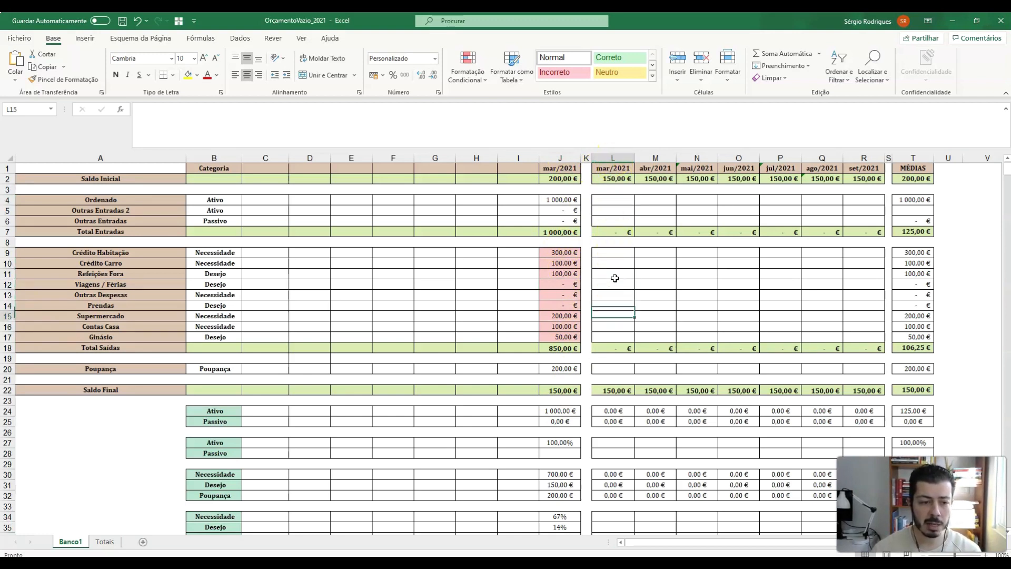
pyautogui.write('509')
pyautogui.press('BackSpace')
pyautogui.write('09')
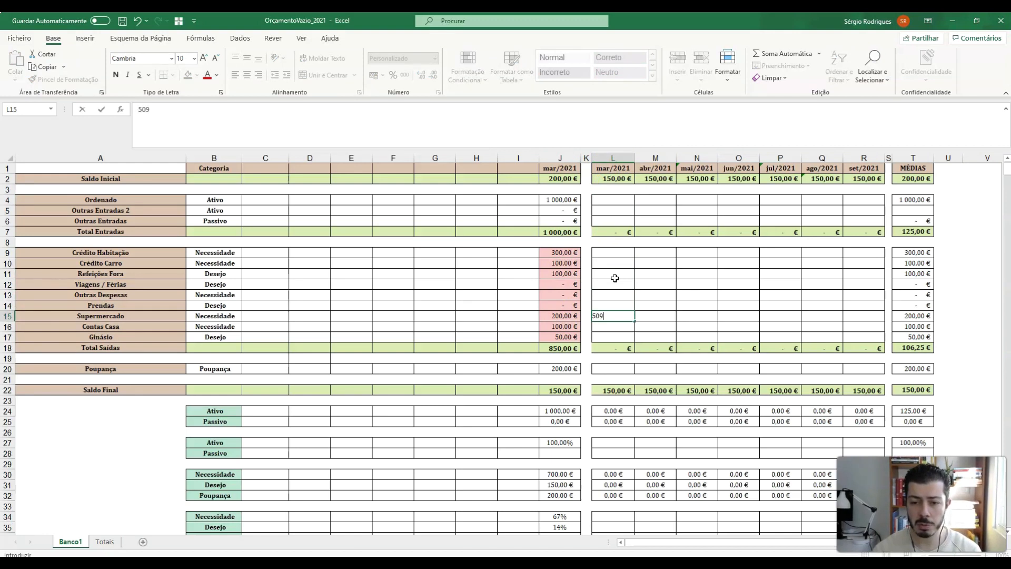
pyautogui.hotkey('ctrl', 'Return')
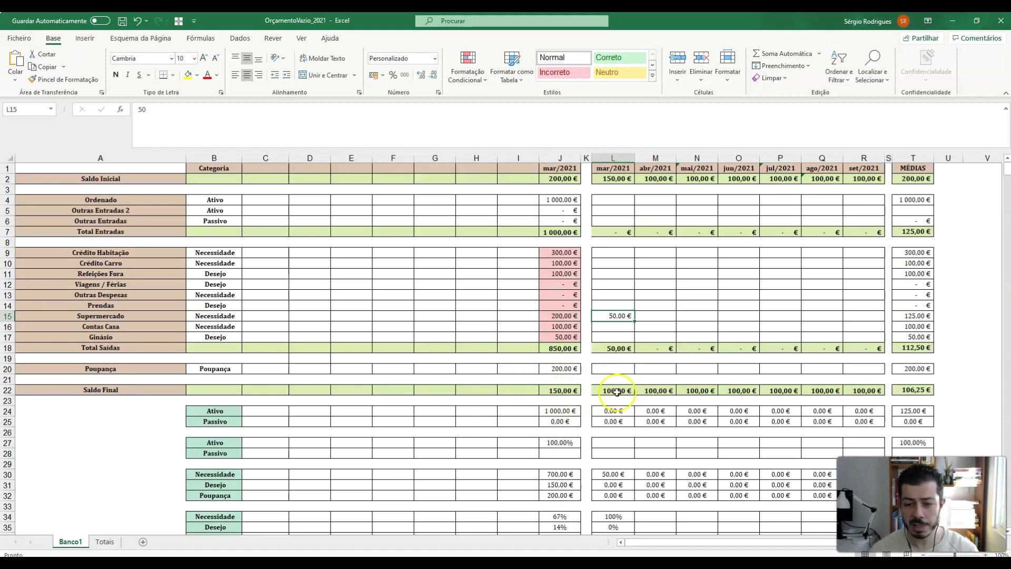
# Copy the Ativo percentage formula from cell J27 into the Passivo percentage cell J28
pyautogui.click(563, 442)
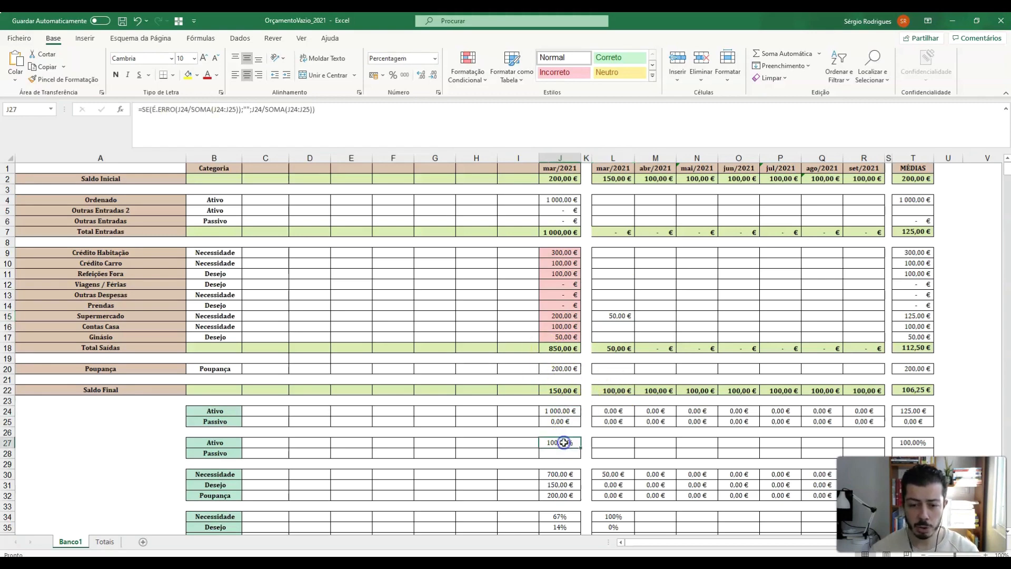
pyautogui.hotkey('ctrl', 'c')
pyautogui.press('Down')
pyautogui.hotkey('ctrl', 'v')
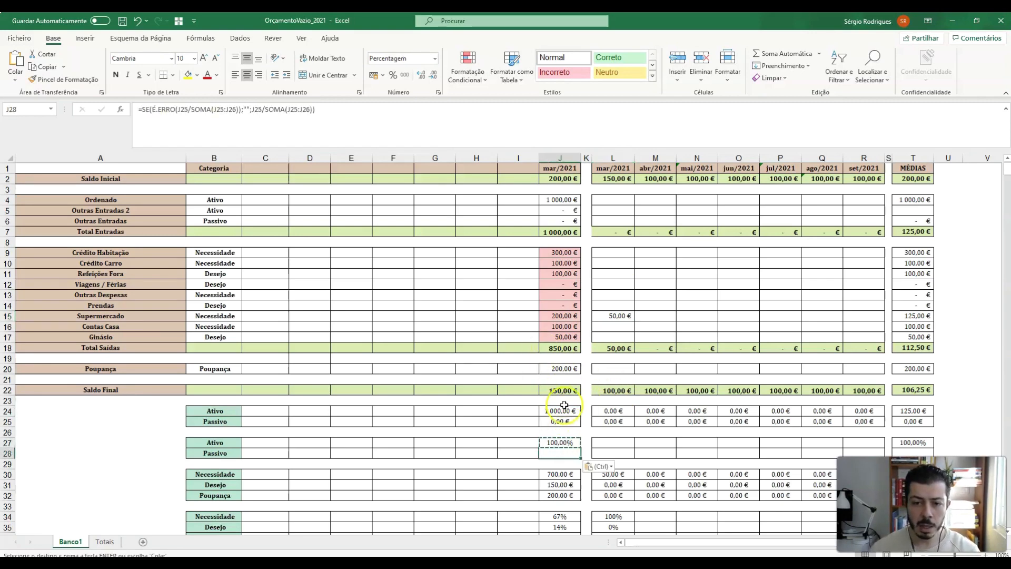
pyautogui.scroll(-2, 564, 405)
pyautogui.click(560, 351)
pyautogui.click(529, 352)
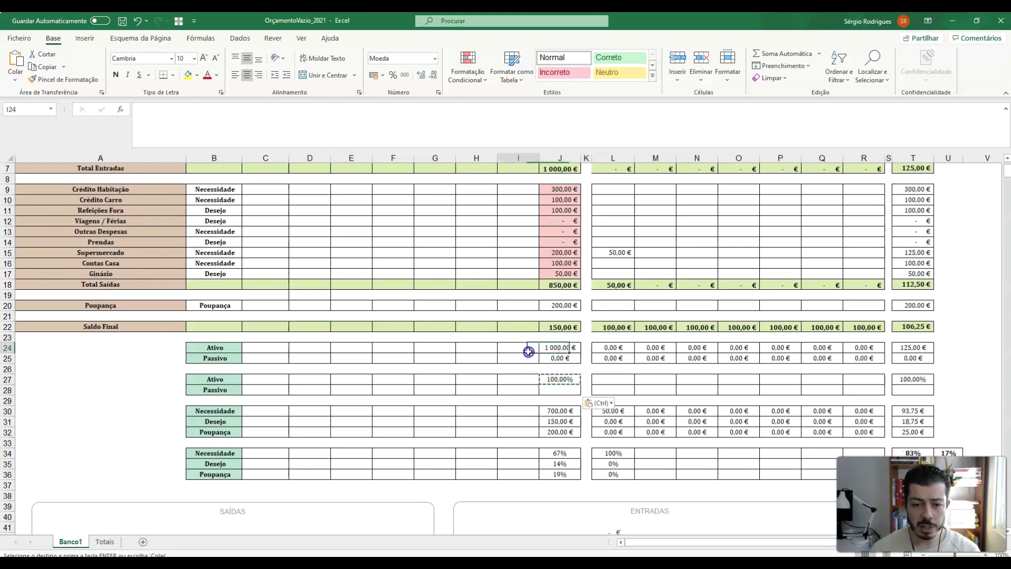
pyautogui.press('Escape')
# Examine the mar/2021 formulas for the Ativo total and for the Necessidade, Desejo and Poupança totals and percentages
pyautogui.click(574, 351)
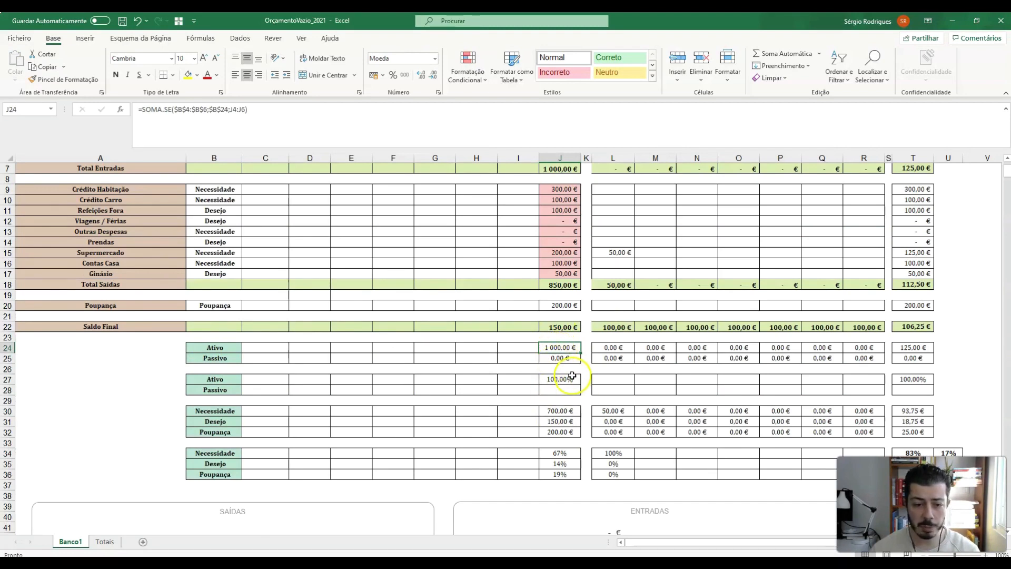
pyautogui.scroll(-1, 572, 376)
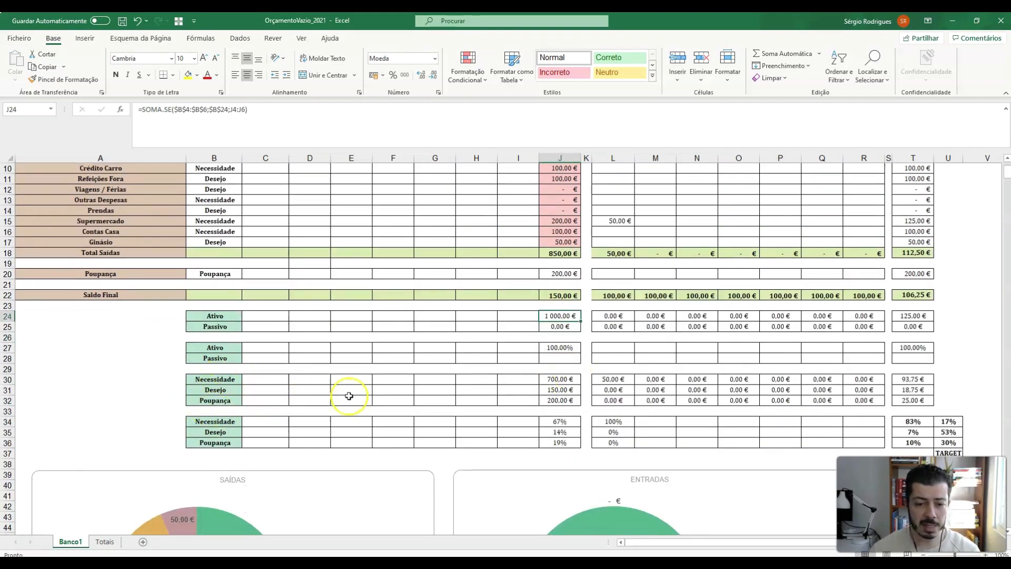
pyautogui.click(555, 380)
pyautogui.click(560, 392)
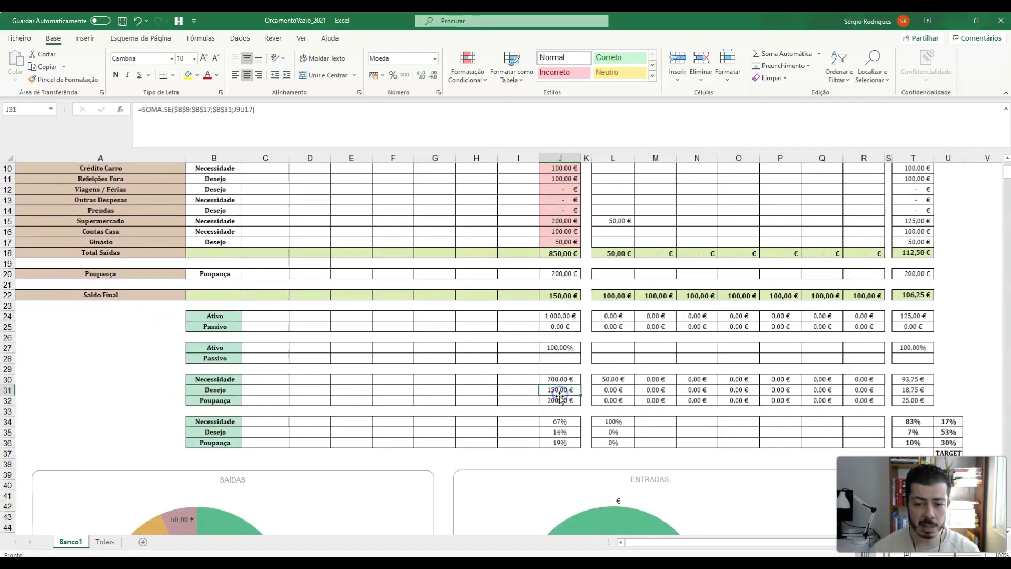
pyautogui.click(557, 400)
pyautogui.scroll(-1, 557, 399)
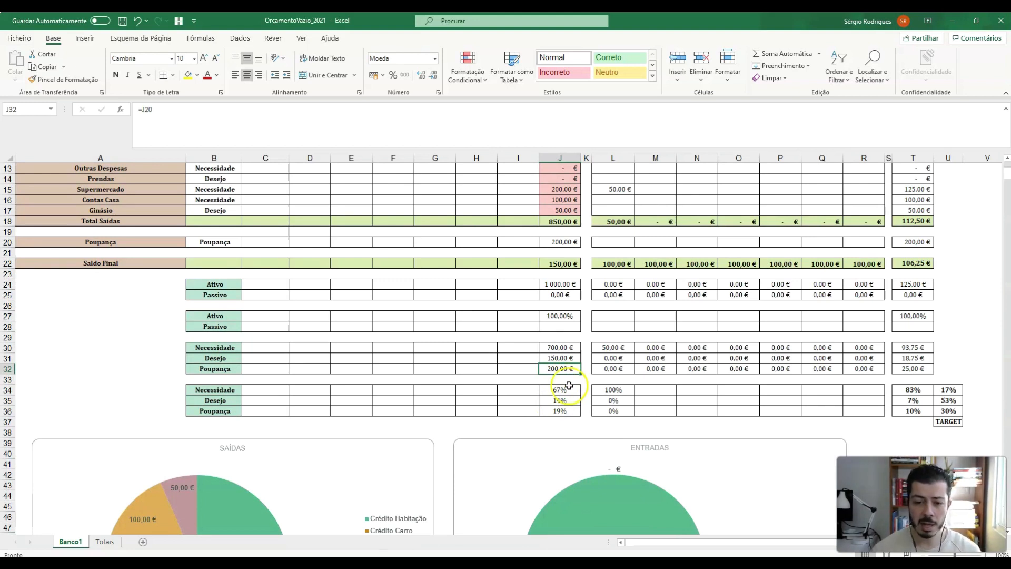
pyautogui.click(569, 387)
pyautogui.click(561, 401)
pyautogui.click(560, 410)
pyautogui.click(567, 391)
pyautogui.click(567, 406)
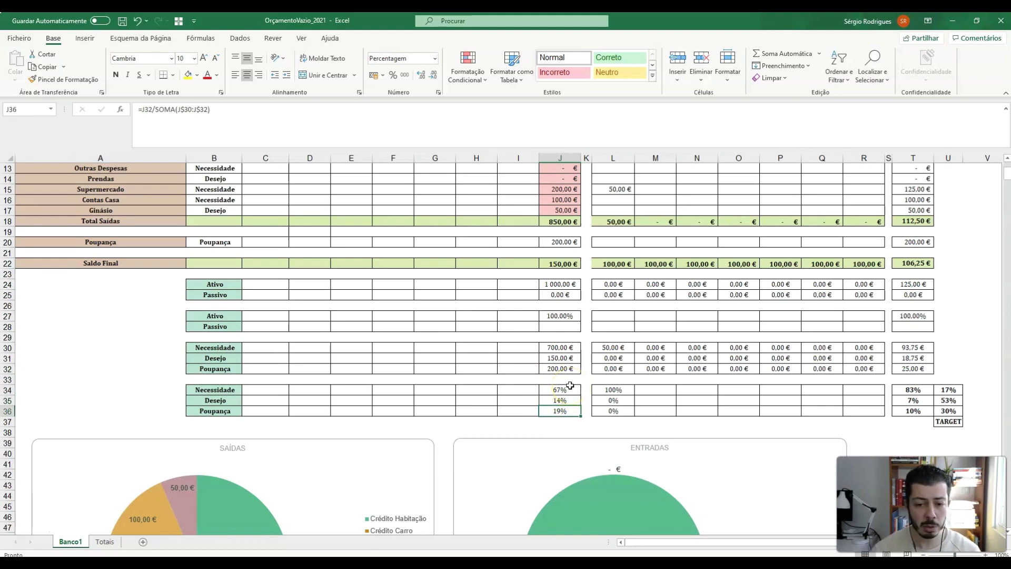
# Examine the Saídas, Entradas and 50/30/20 charts below the budget table against the entered values
pyautogui.scroll(-6, 568, 358)
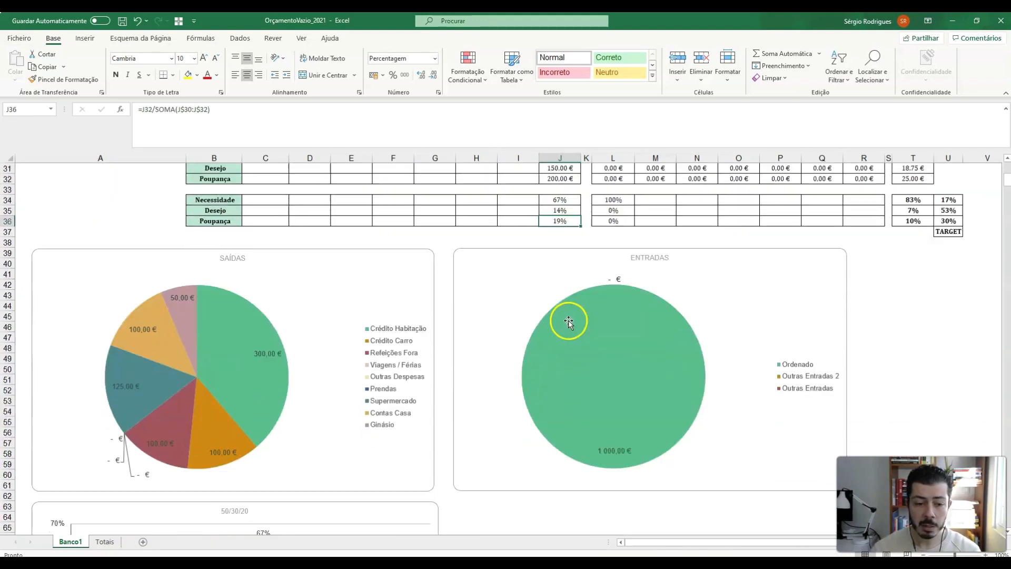
pyautogui.scroll(-1, 413, 388)
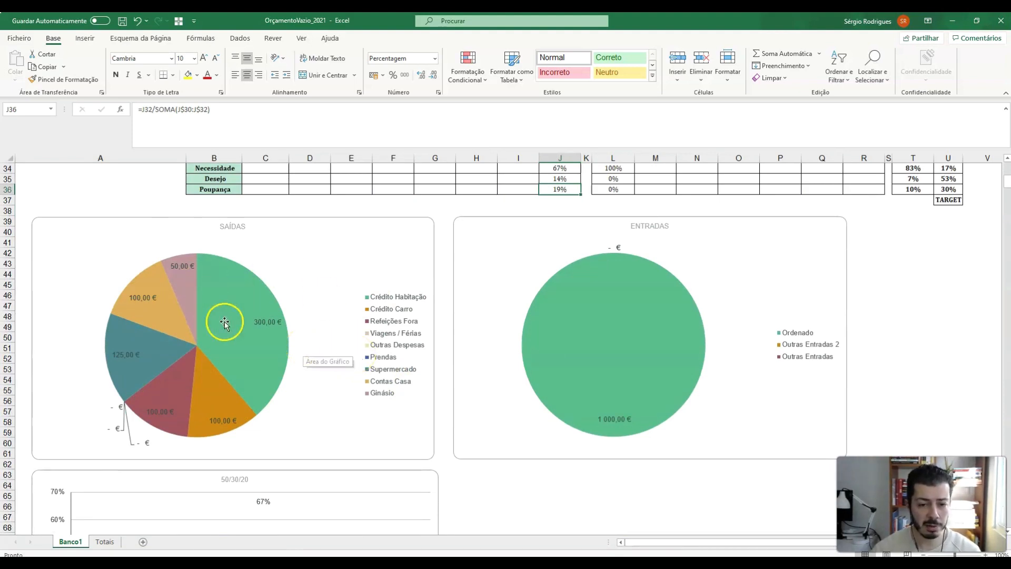
pyautogui.scroll(1, 314, 355)
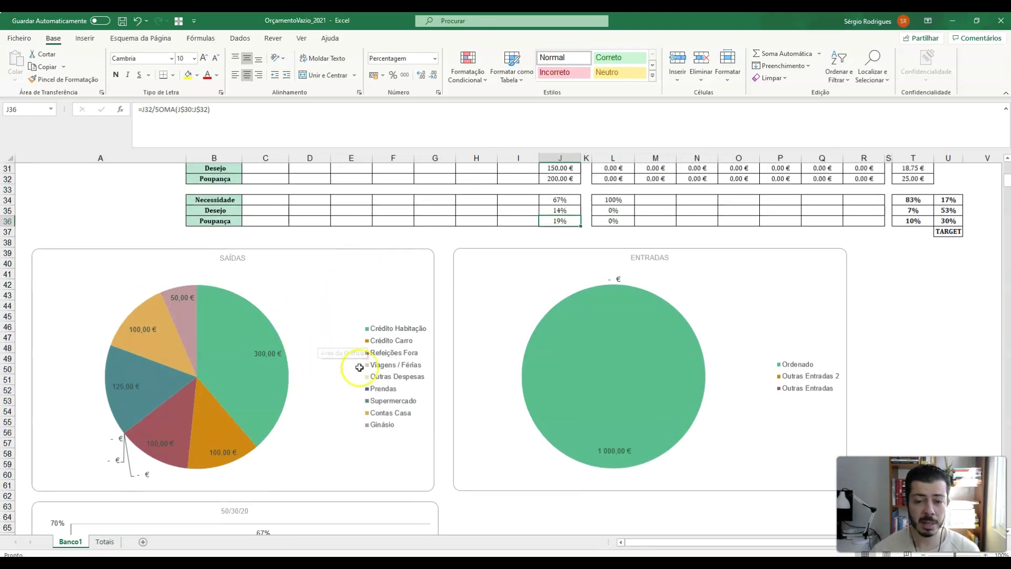
pyautogui.scroll(10, 372, 366)
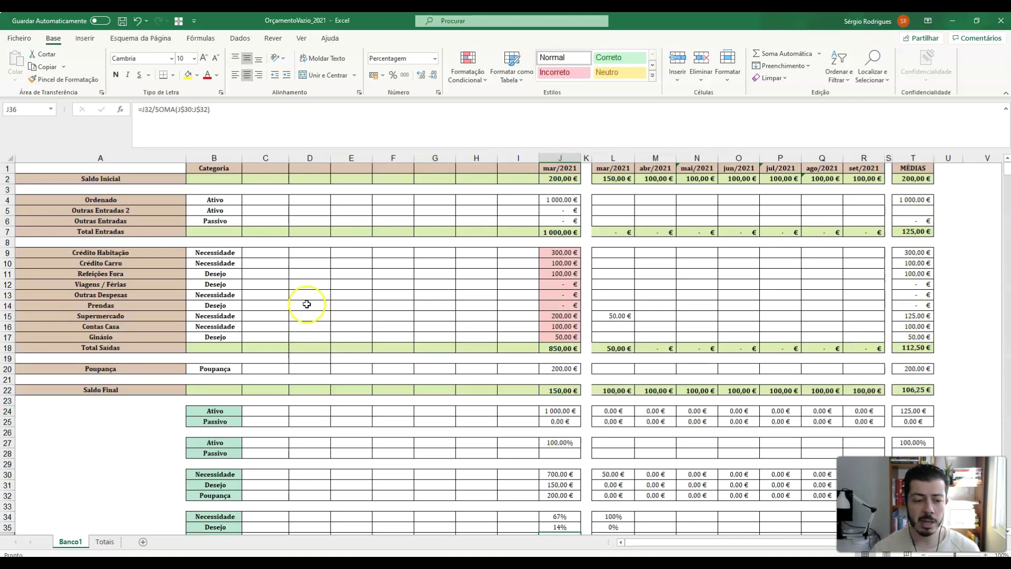
pyautogui.scroll(-9, 306, 301)
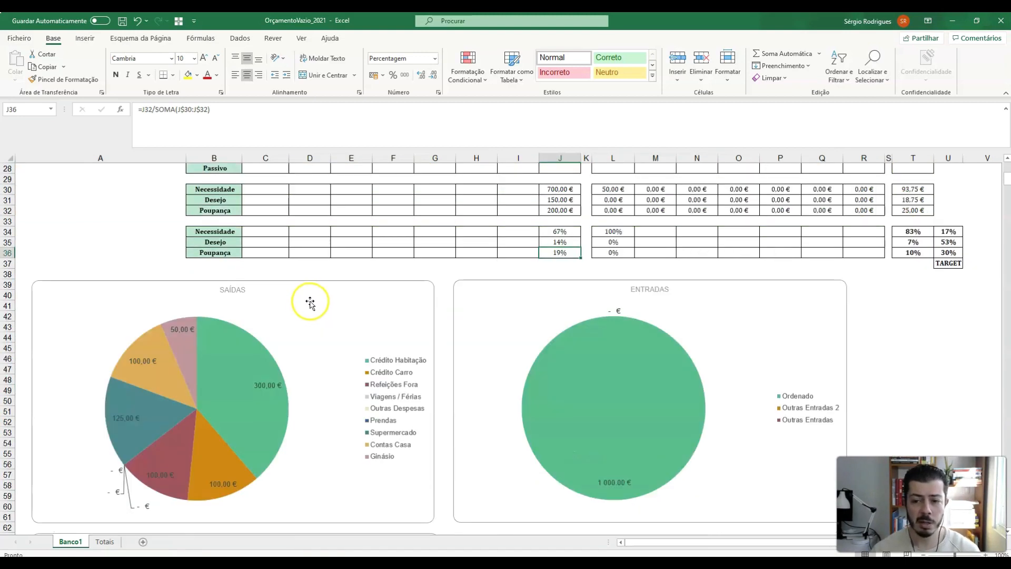
pyautogui.scroll(-3, 308, 301)
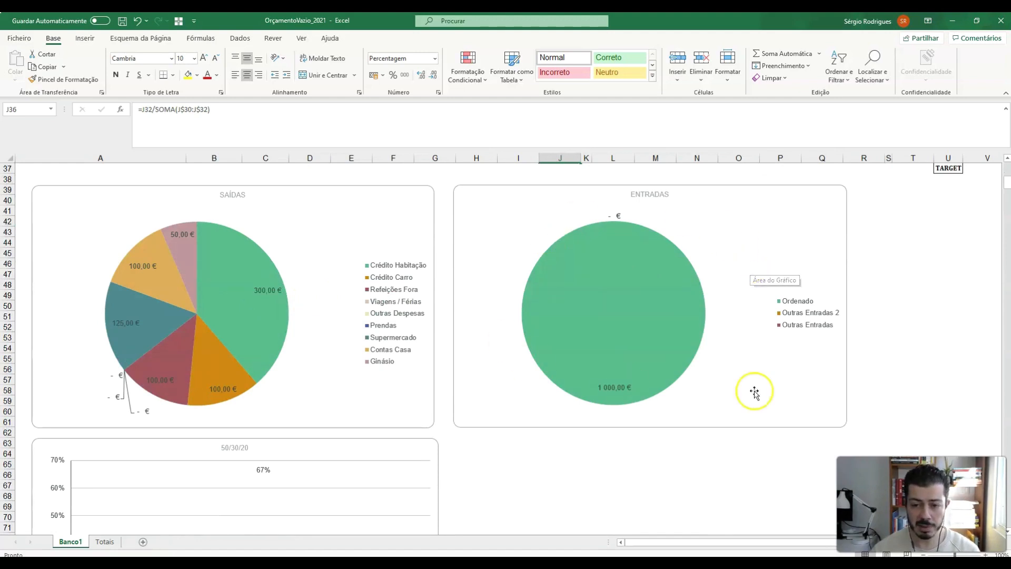
pyautogui.scroll(-6, 757, 331)
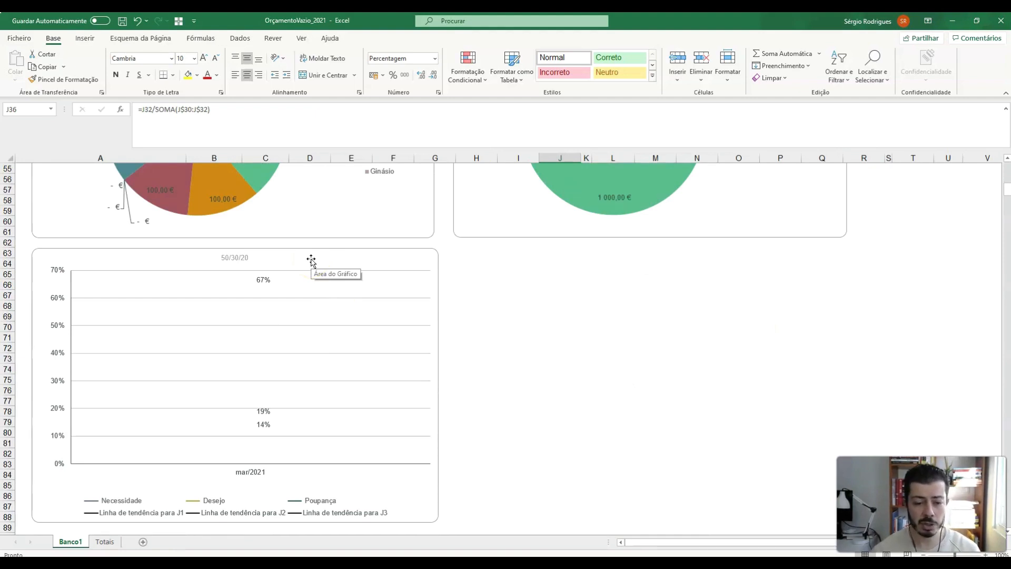
# Copy the mar/2021 column J1:J36 and paste it as values only into column I
pyautogui.scroll(18, 564, 357)
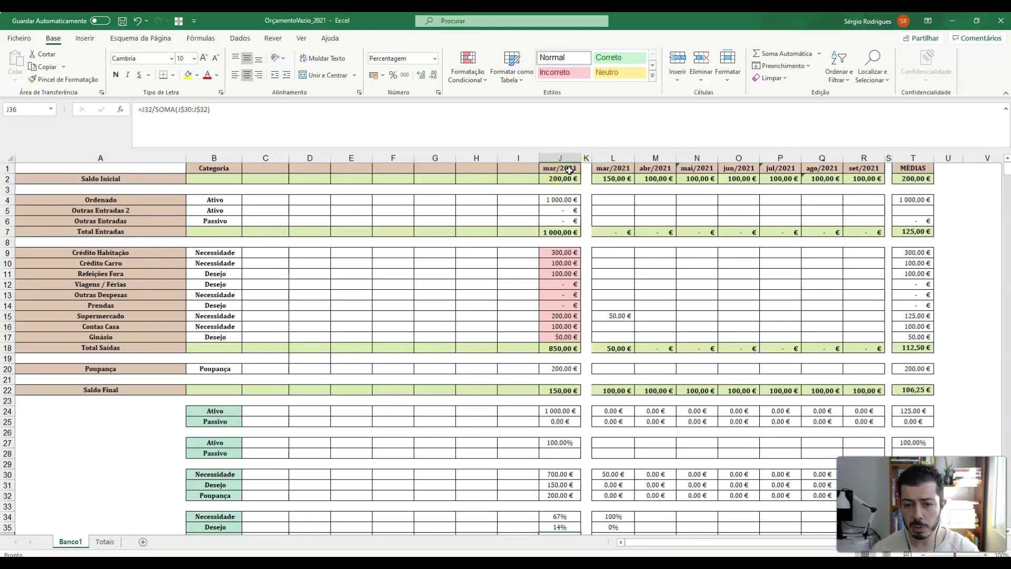
pyautogui.moveTo(570, 170); pyautogui.dragTo(575, 542)
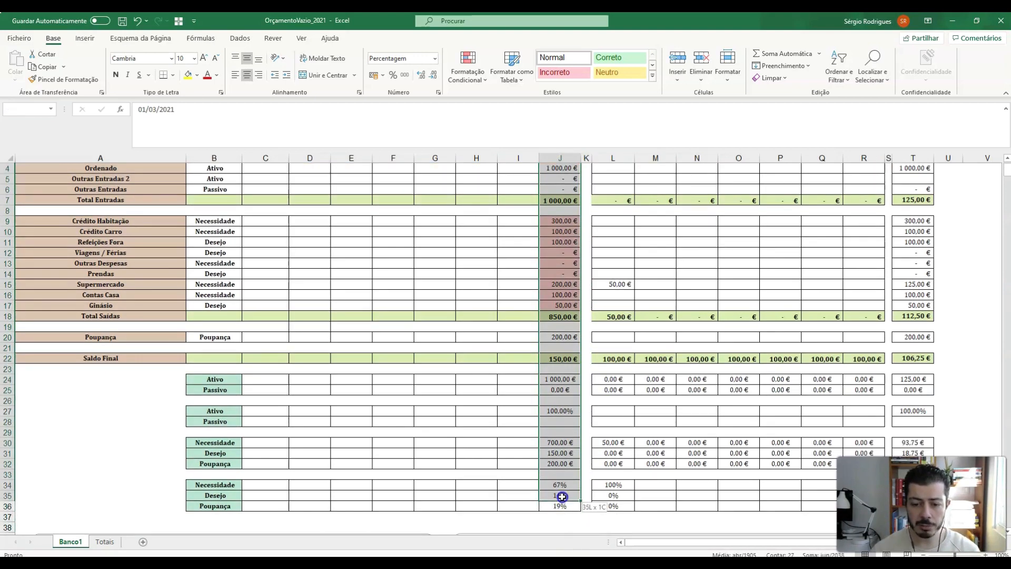
pyautogui.scroll(1, 566, 222)
pyautogui.rightClick(563, 181)
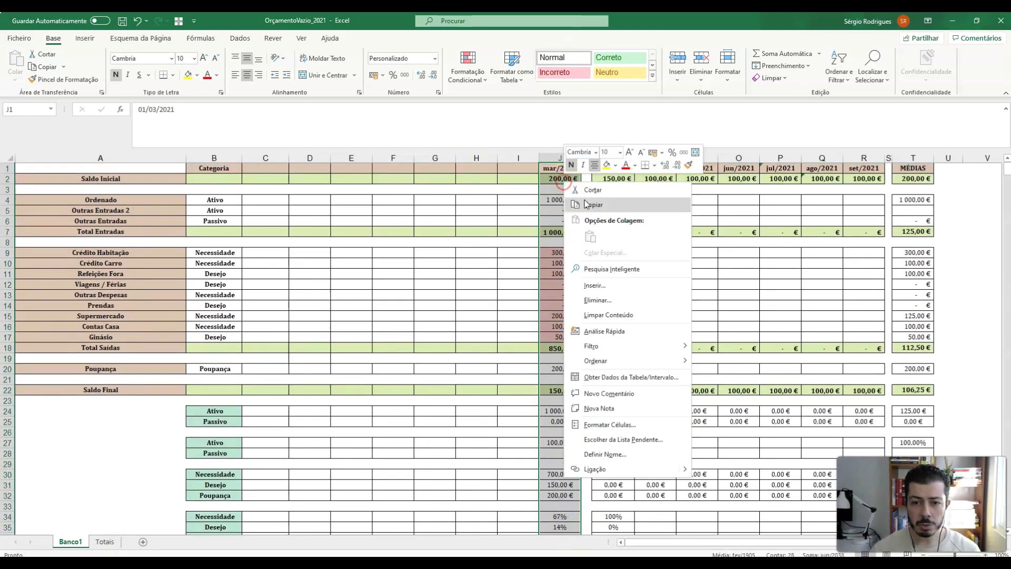
pyautogui.click(588, 202)
pyautogui.rightClick(528, 166)
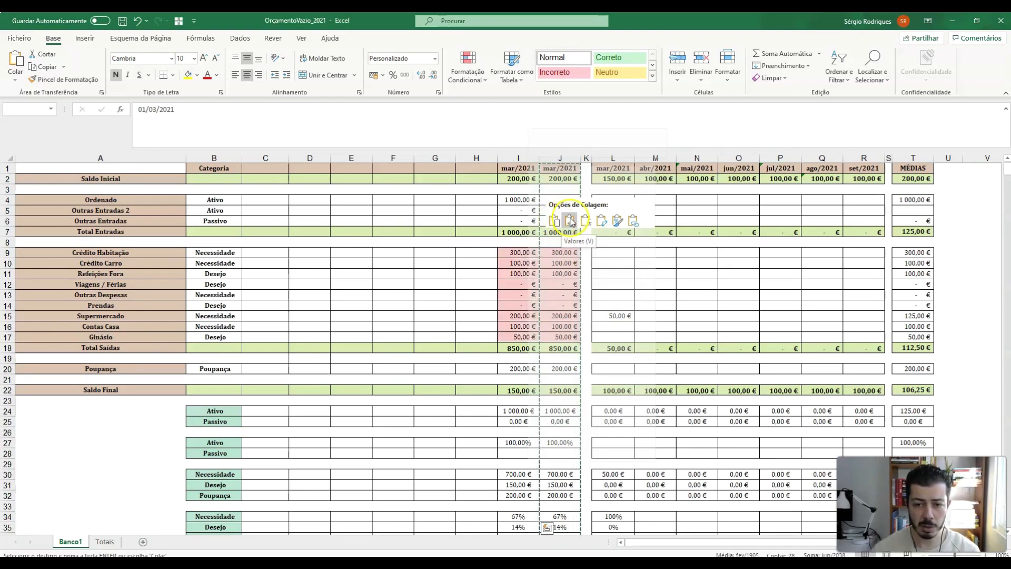
pyautogui.click(570, 221)
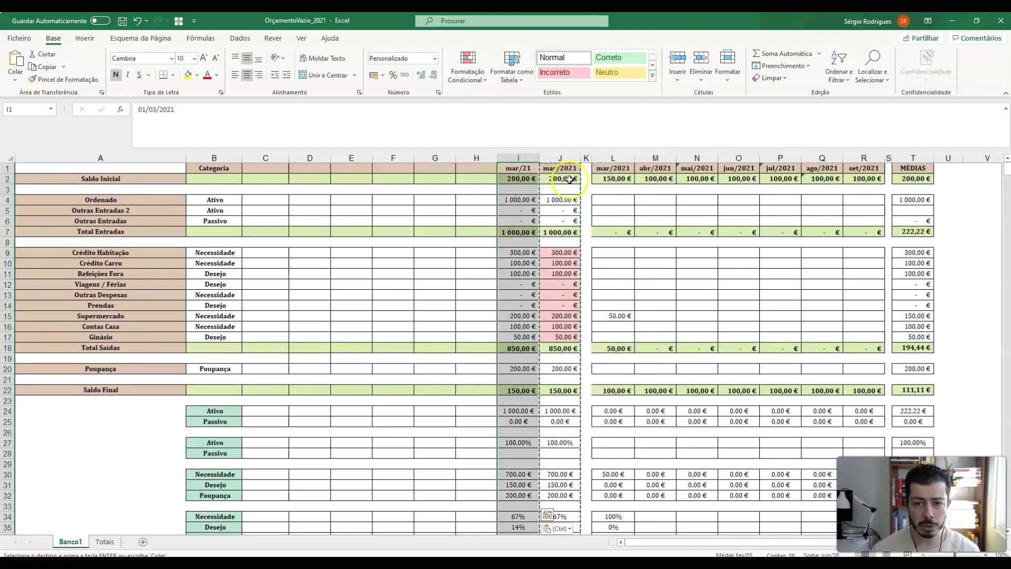
# Change the month header in cell J1 to abr/2001
pyautogui.click(567, 169)
pyautogui.write('abr')
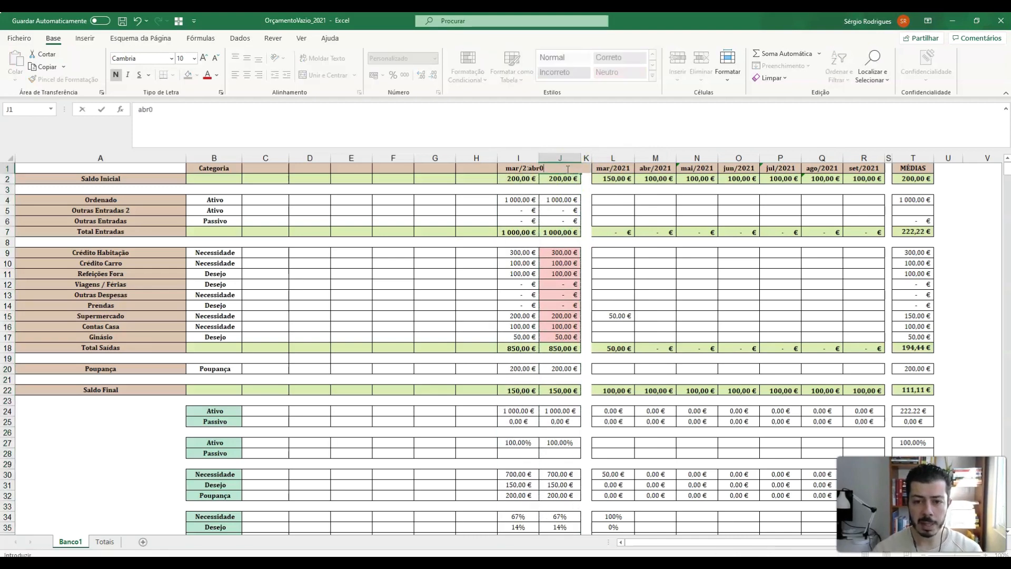
pyautogui.press('Return')
# Link the April Saldo Inicial in cell J2 to the March Saldo Final in cell I22
pyautogui.write('=')
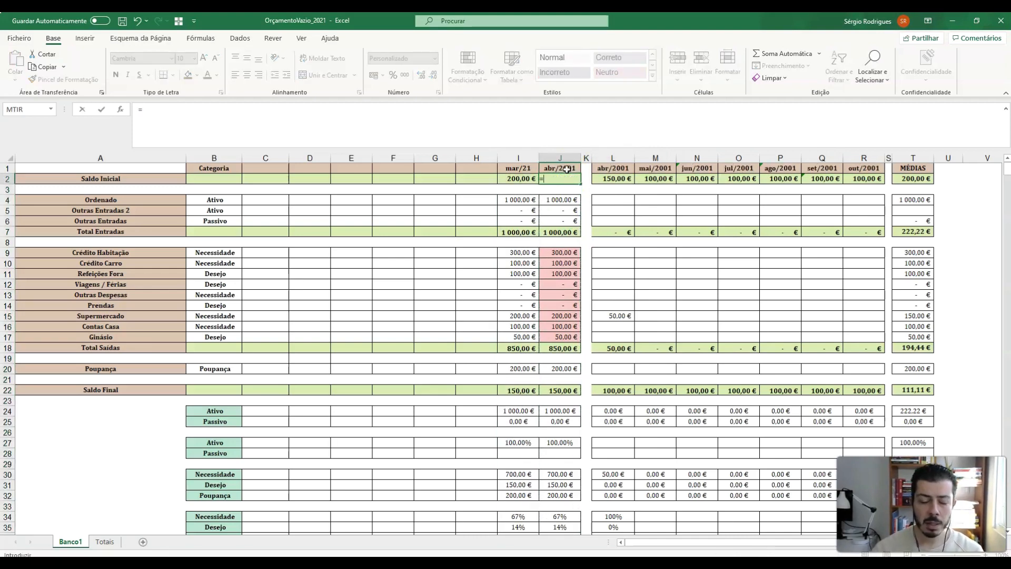
pyautogui.scroll(-3, 545, 258)
pyautogui.click(517, 284)
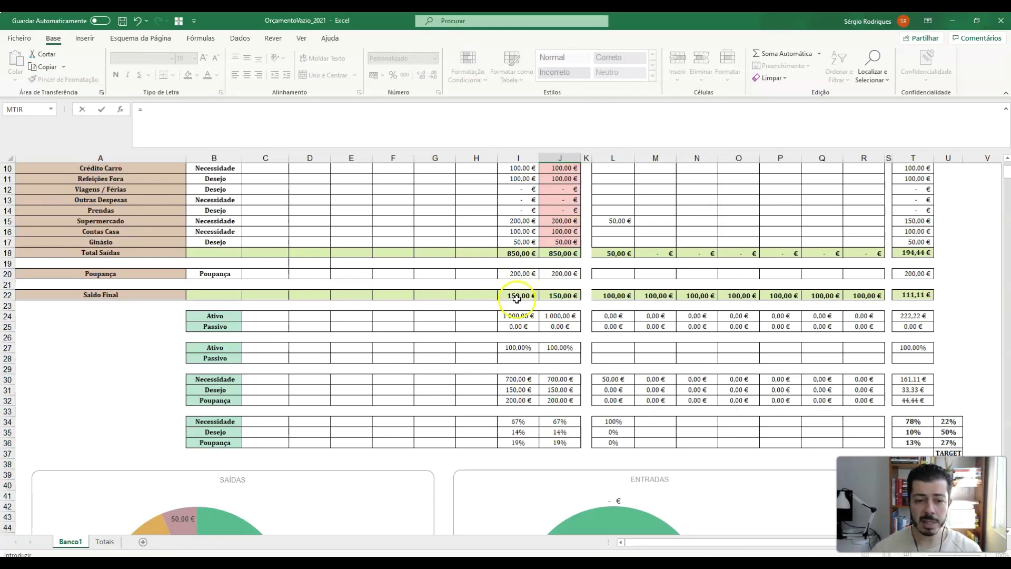
pyautogui.press('Return')
pyautogui.scroll(1, 517, 299)
pyautogui.scroll(2, 517, 300)
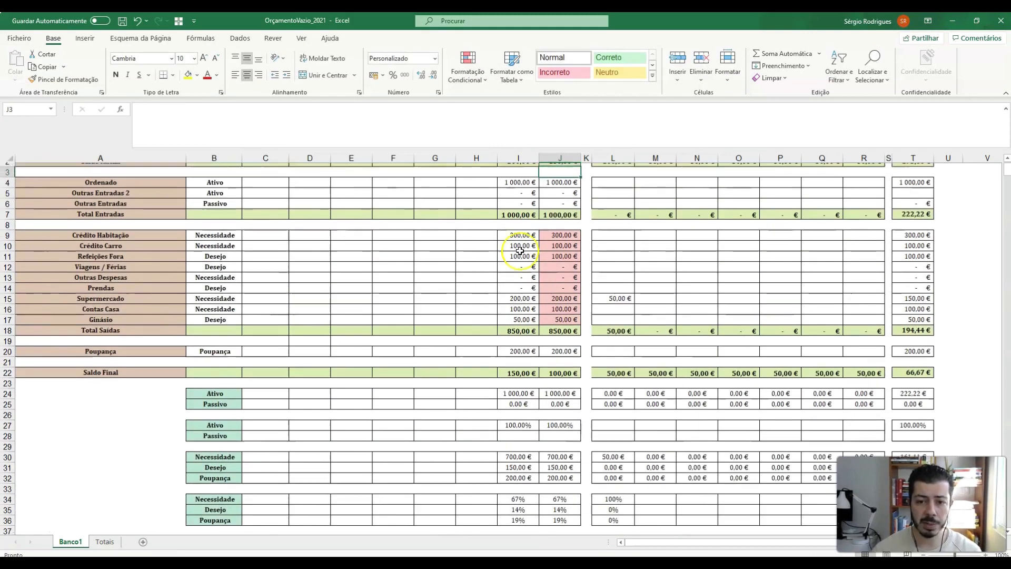
# Reset the April Ordenado, the previously filled expenses and the Poupança in column J to 0
pyautogui.press('Down')
pyautogui.write('0')
pyautogui.press('Down')
pyautogui.press('Down')
pyautogui.press('Down')
pyautogui.press('Down')
pyautogui.press('Down')
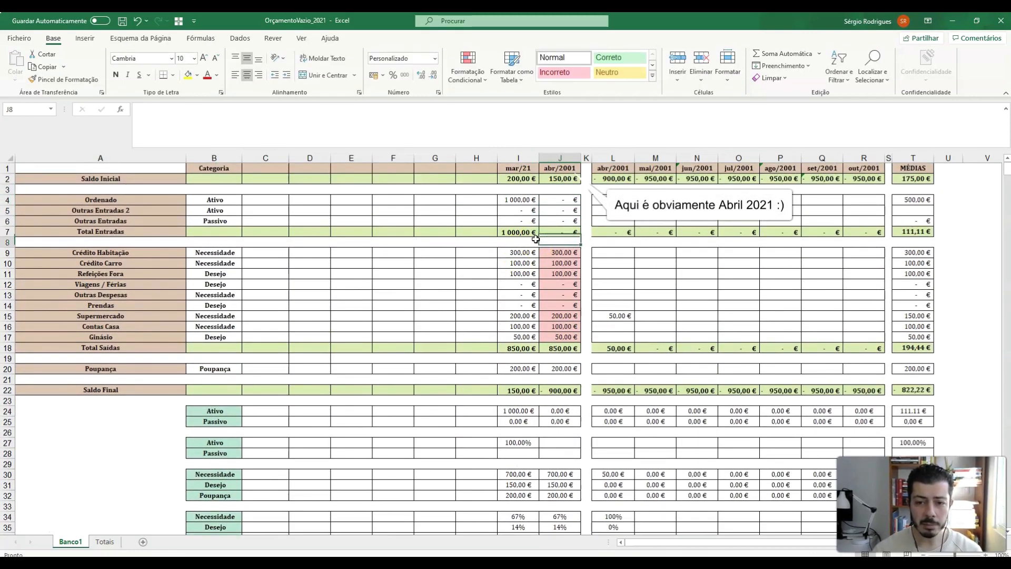
pyautogui.write('0')
pyautogui.press('Down')
pyautogui.write('0')
pyautogui.press('Down')
pyautogui.write('0')
pyautogui.press('Down')
pyautogui.press('Down')
pyautogui.press('Down')
pyautogui.press('Up')
pyautogui.press('Up')
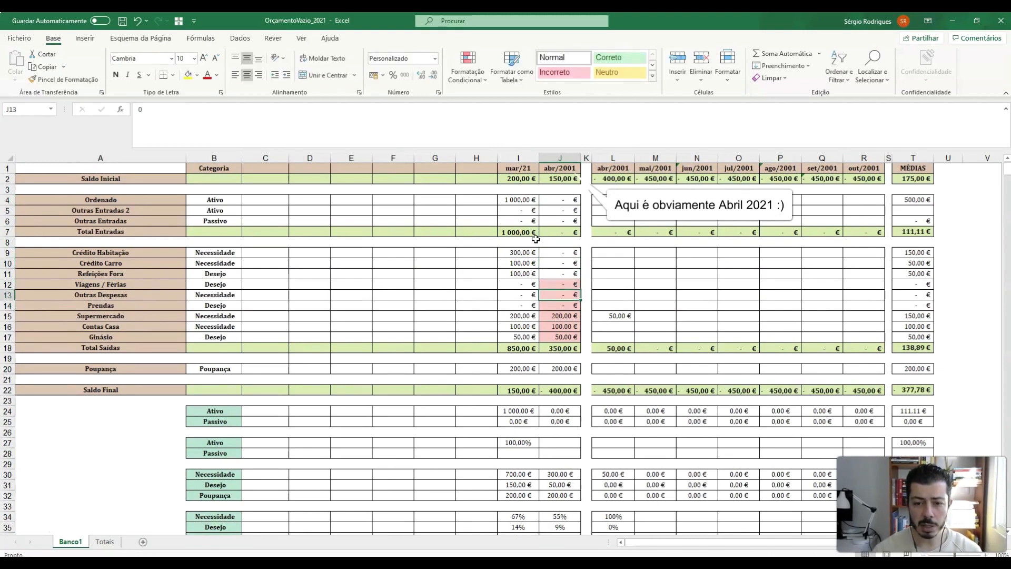
pyautogui.press('Down')
pyautogui.write('0')
pyautogui.press('Up')
pyautogui.press('Up')
pyautogui.press('Up')
pyautogui.press('Up')
pyautogui.press('Up')
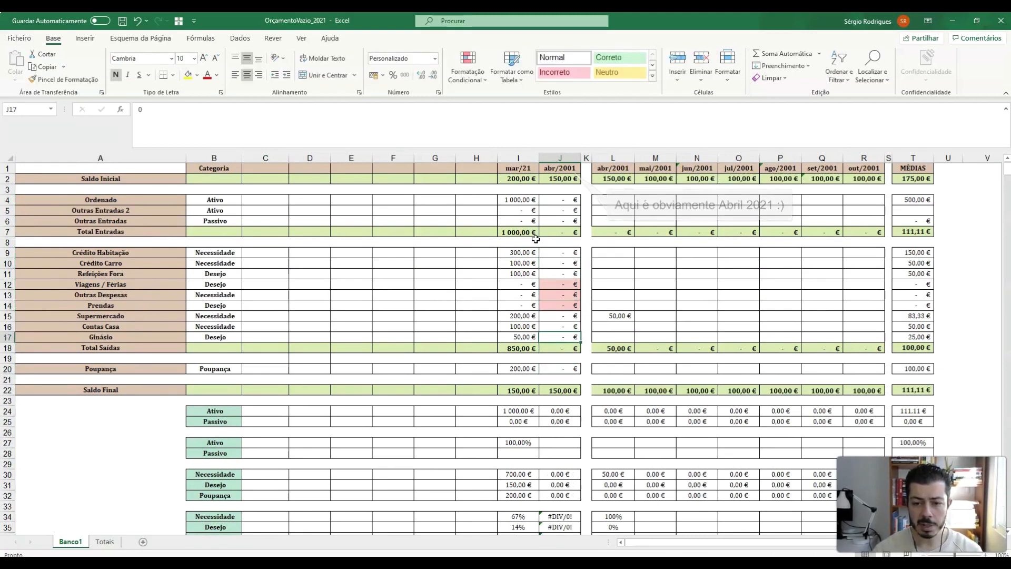
# Set the Supermercado expense in cell L15 to 0
pyautogui.press('Right')
pyautogui.press('Right')
pyautogui.write('00')
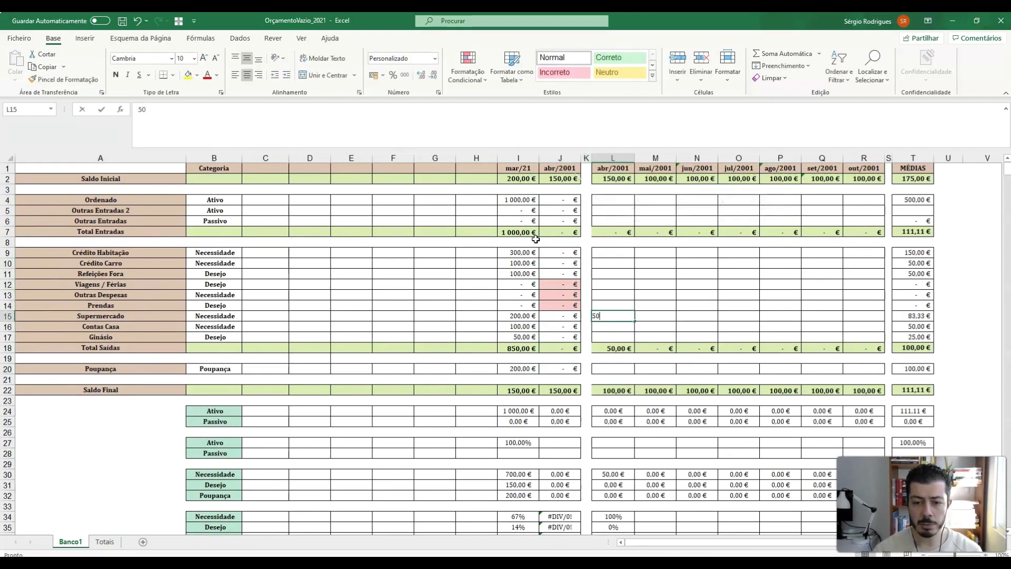
pyautogui.press('BackSpace')
# Enter 1000 as the April Ordenado in cell J4 and 0 for Outras Entradas 2 and Outras Entradas
pyautogui.press('Left')
pyautogui.press('Up')
pyautogui.press('Up')
pyautogui.press('Up')
pyautogui.press('Up')
pyautogui.press('Up')
pyautogui.press('Left')
pyautogui.press('Up')
pyautogui.press('Up')
pyautogui.press('Up')
pyautogui.press('Up')
pyautogui.press('Up')
pyautogui.press('Up')
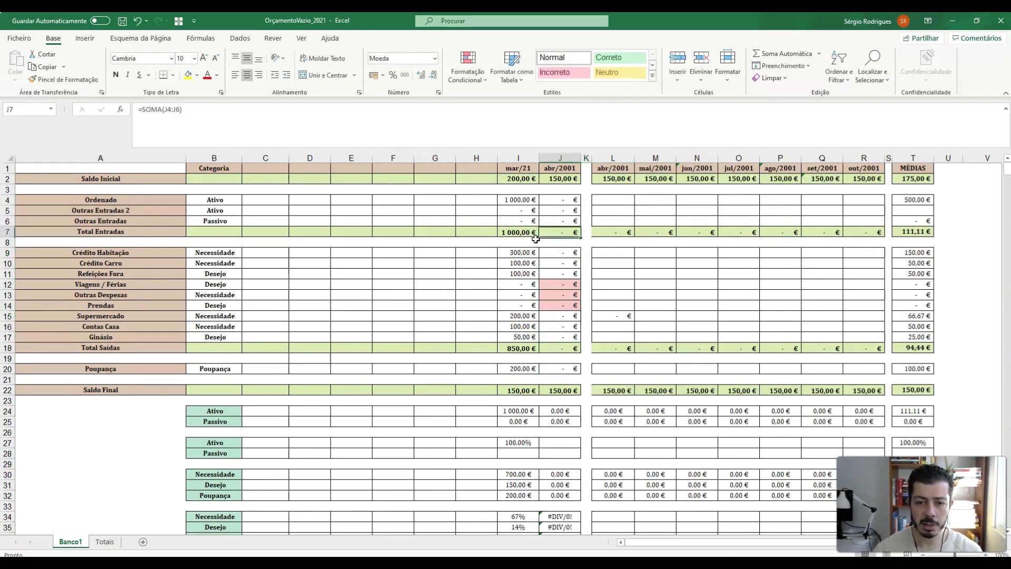
pyautogui.write('100')
pyautogui.press('Down')
pyautogui.write('0')
pyautogui.press('Down')
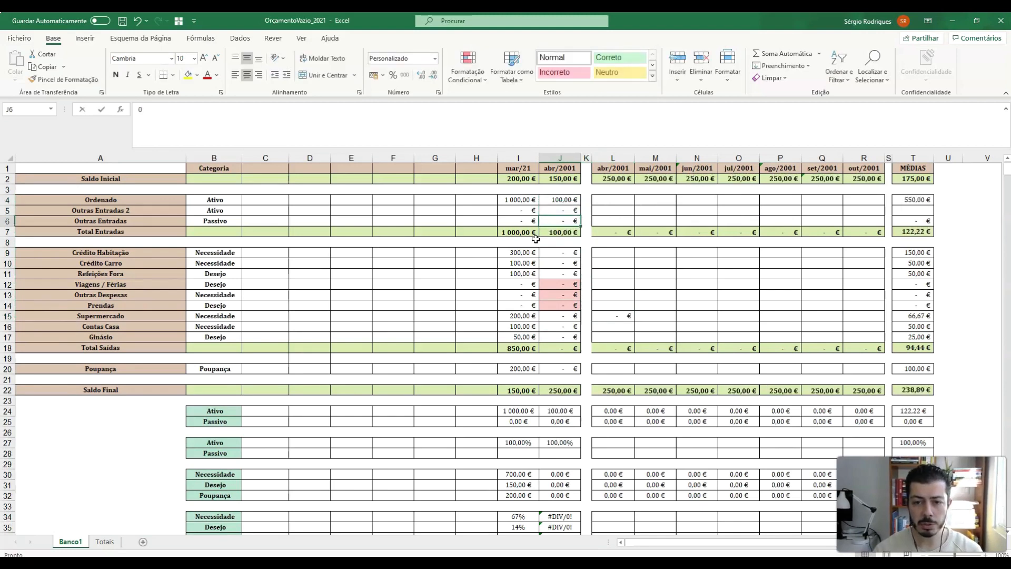
pyautogui.write('0')
pyautogui.press('Down')
pyautogui.press('Up')
pyautogui.press('Up')
pyautogui.press('Up')
pyautogui.write('1000')
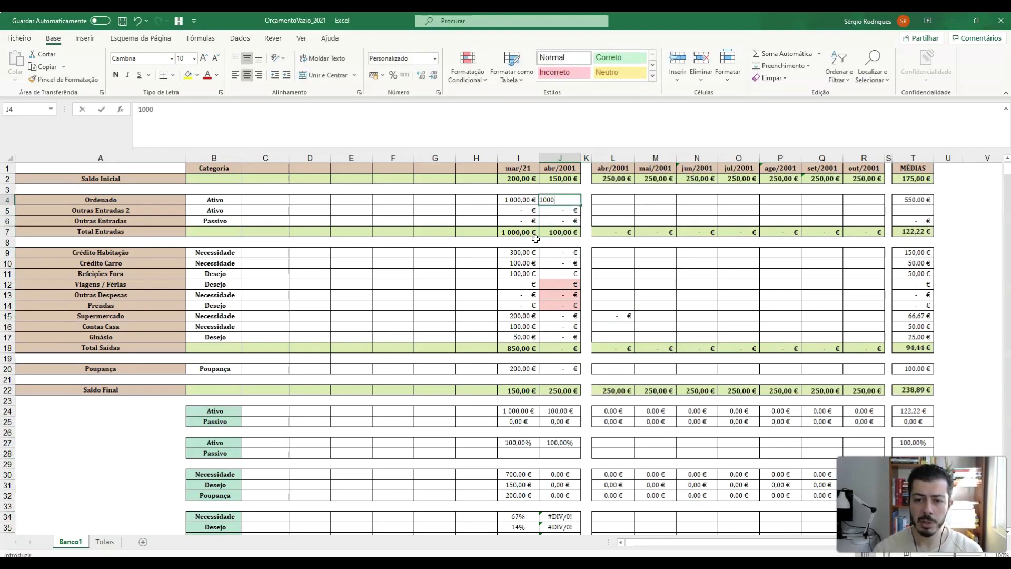
pyautogui.press('Down')
# Enter 60 as the April Refeições Fora expense in cell J11
pyautogui.press('Down')
pyautogui.press('Down')
pyautogui.press('Down')
pyautogui.press('Down')
pyautogui.press('Down')
pyautogui.press('Down')
pyautogui.press('Down')
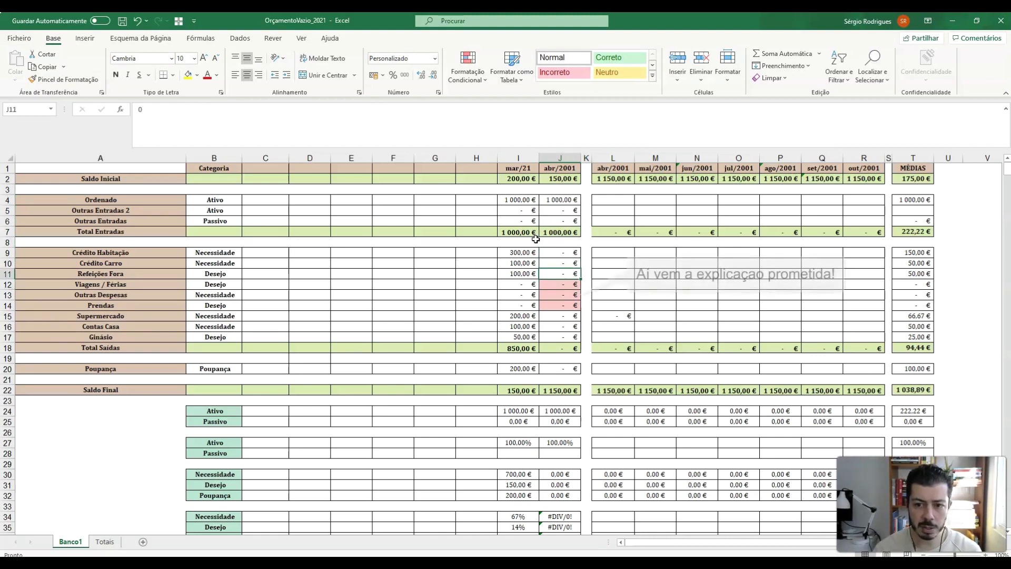
pyautogui.press('Up')
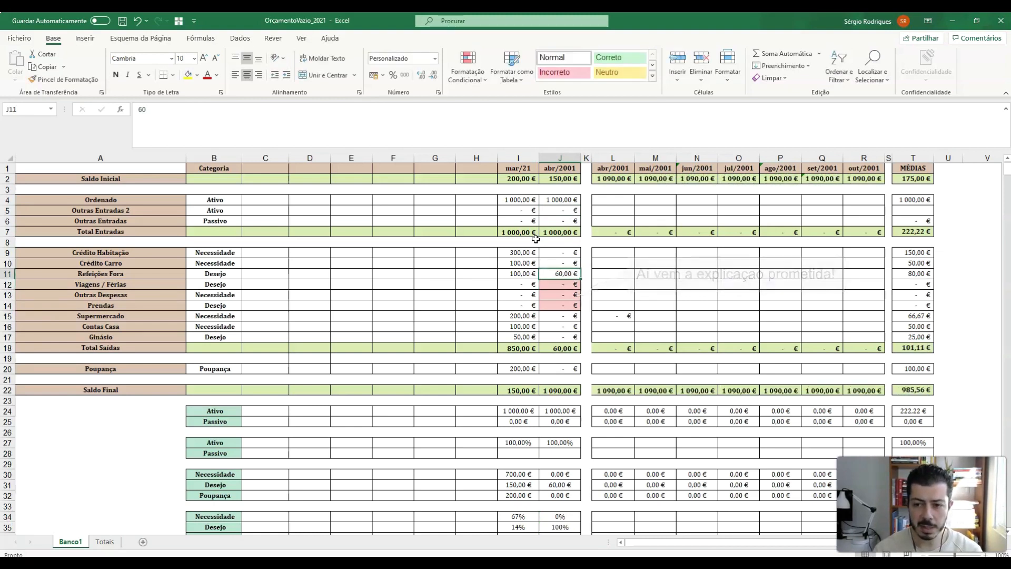
pyautogui.press('Down')
pyautogui.press('Up')
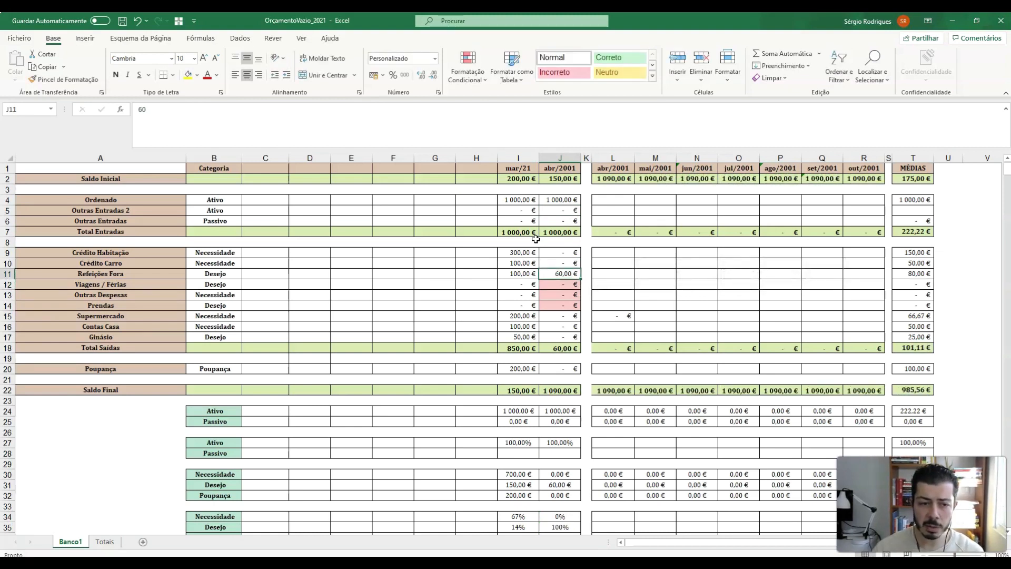
# Set the April Refeições Fora expense in cell J11 to 200
pyautogui.click(565, 270)
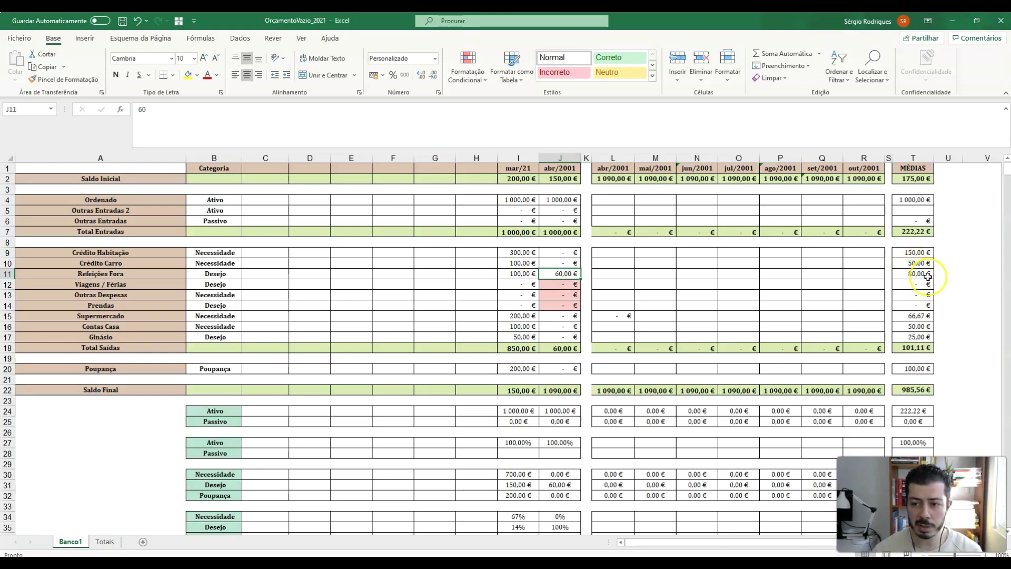
pyautogui.write('200')
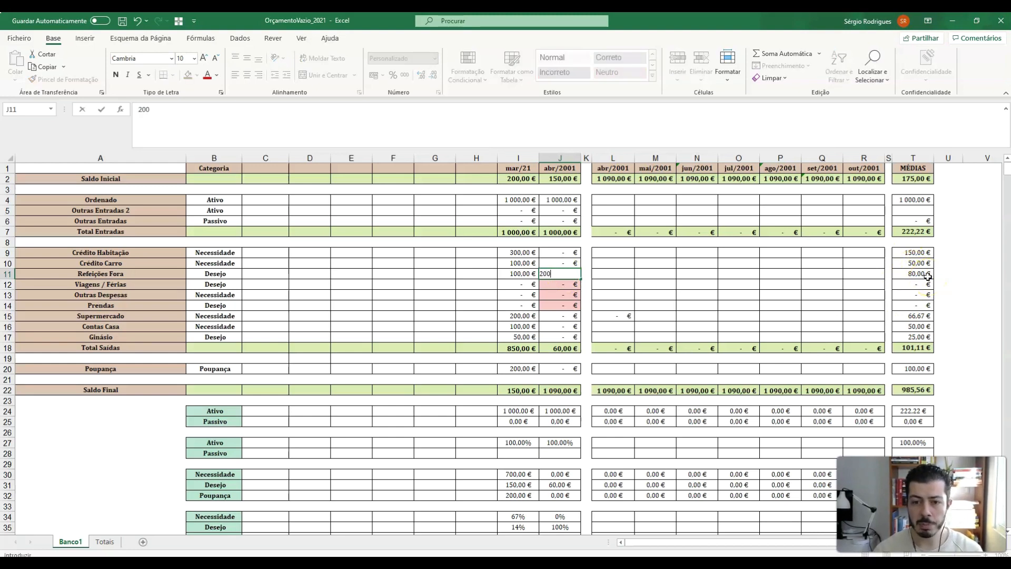
pyautogui.hotkey('ctrl', 'Return')
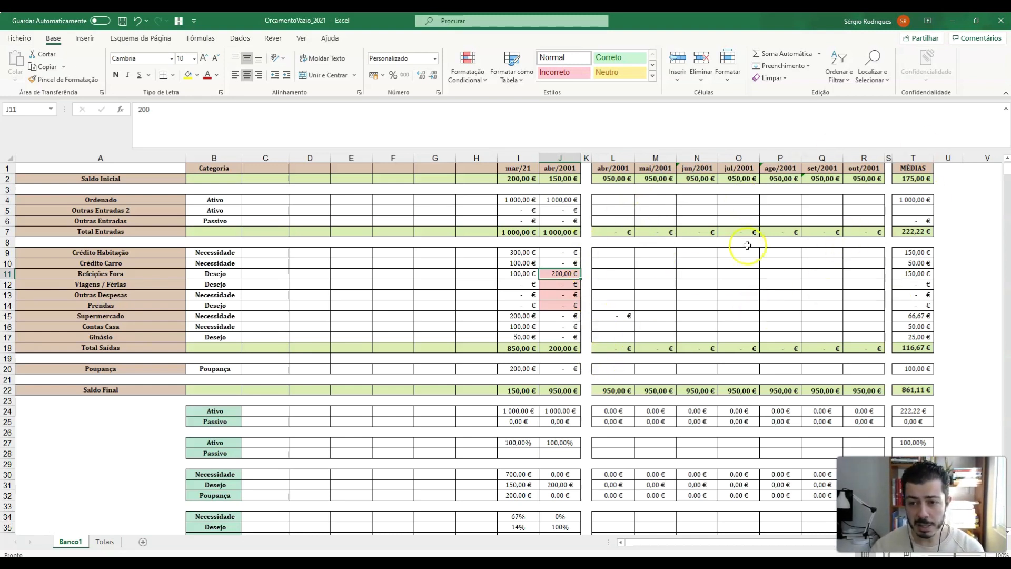
# Fill the Ordenado forecast in M4:R4 with 1000 for May to July, 2000 for August, and 1000 for September and October
pyautogui.click(657, 254)
pyautogui.press('Up')
pyautogui.press('Up')
pyautogui.press('Up')
pyautogui.press('Up')
pyautogui.press('Up')
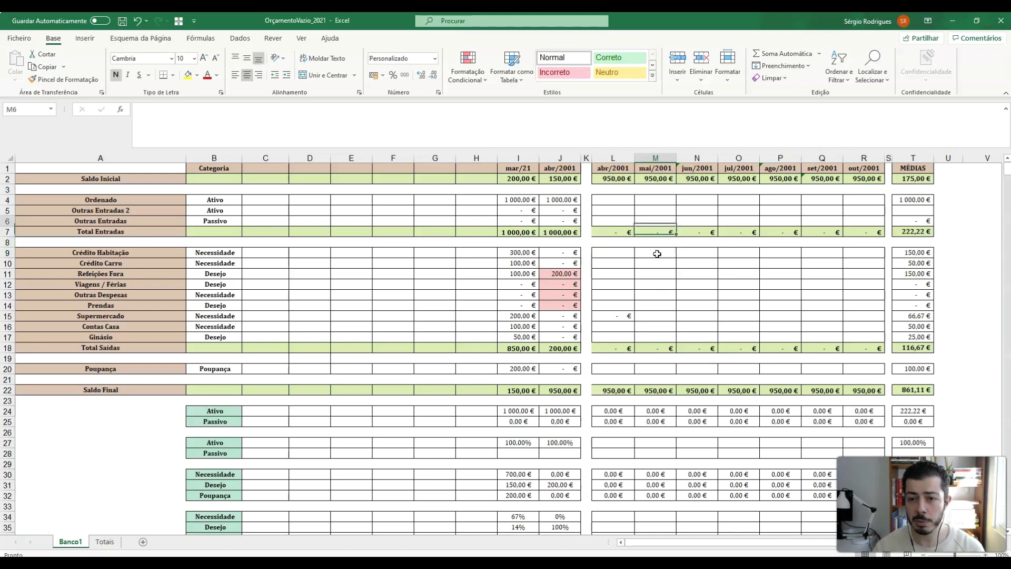
pyautogui.press('F2')
pyautogui.write('1000')
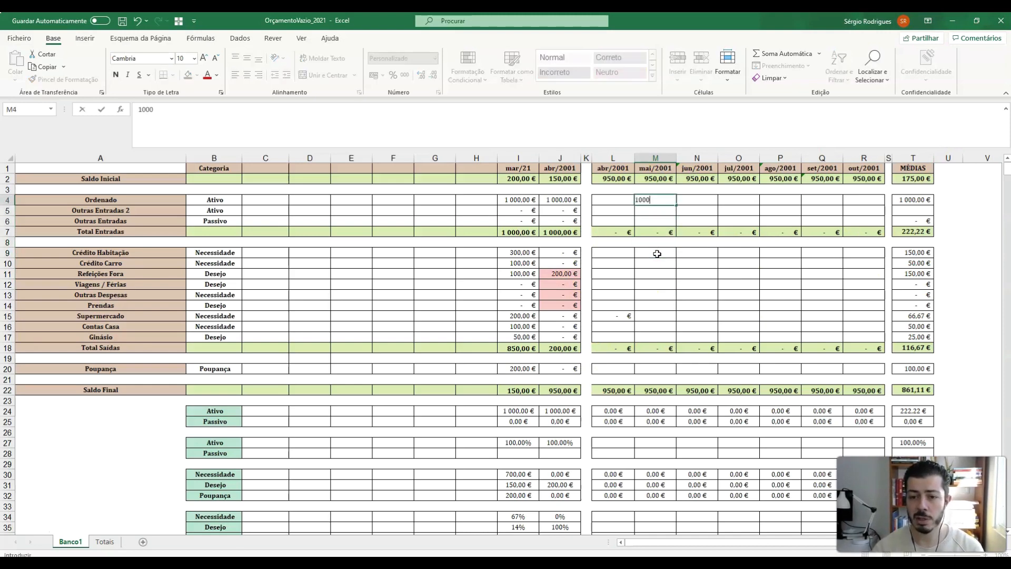
pyautogui.press('Tab')
pyautogui.write('1000')
pyautogui.press('Tab')
pyautogui.write('1000')
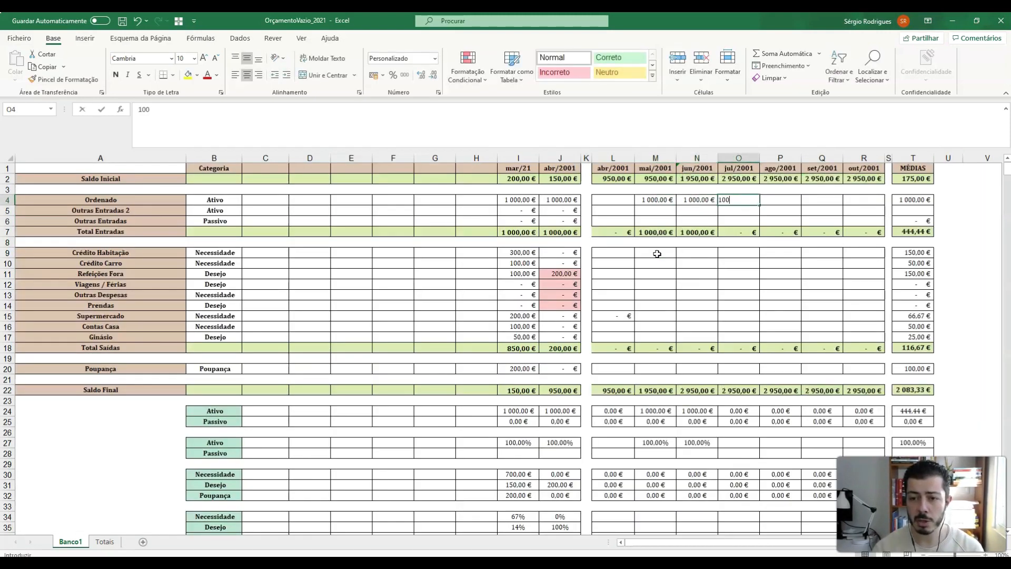
pyautogui.press('Tab')
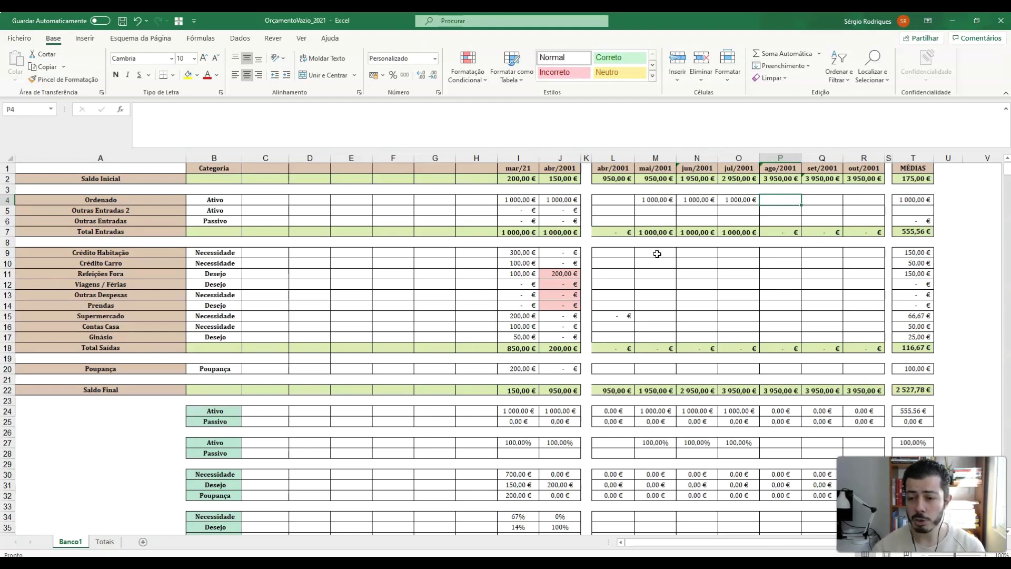
pyautogui.write('2 0')
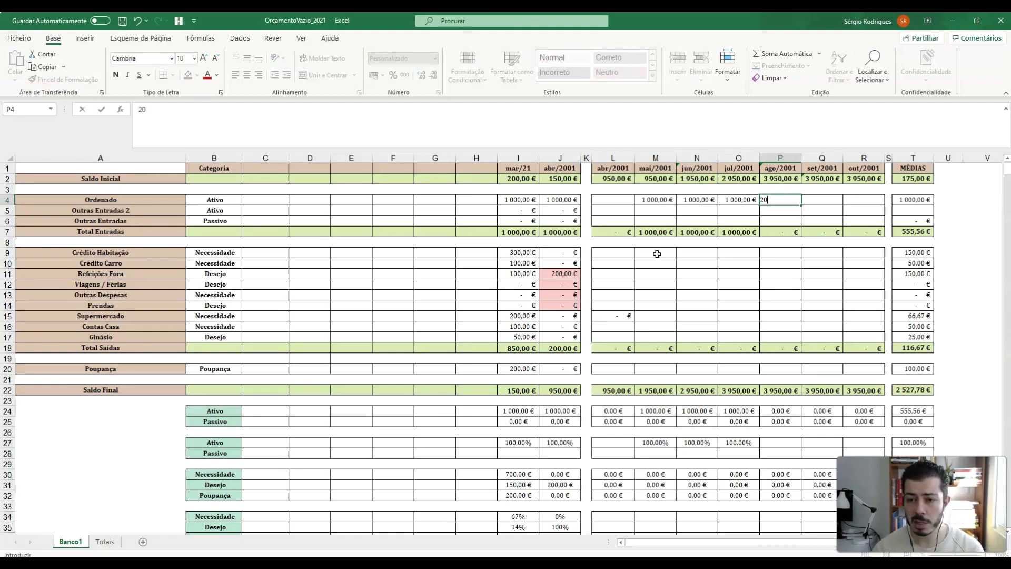
pyautogui.write('00')
pyautogui.press('Tab')
pyautogui.write('1000')
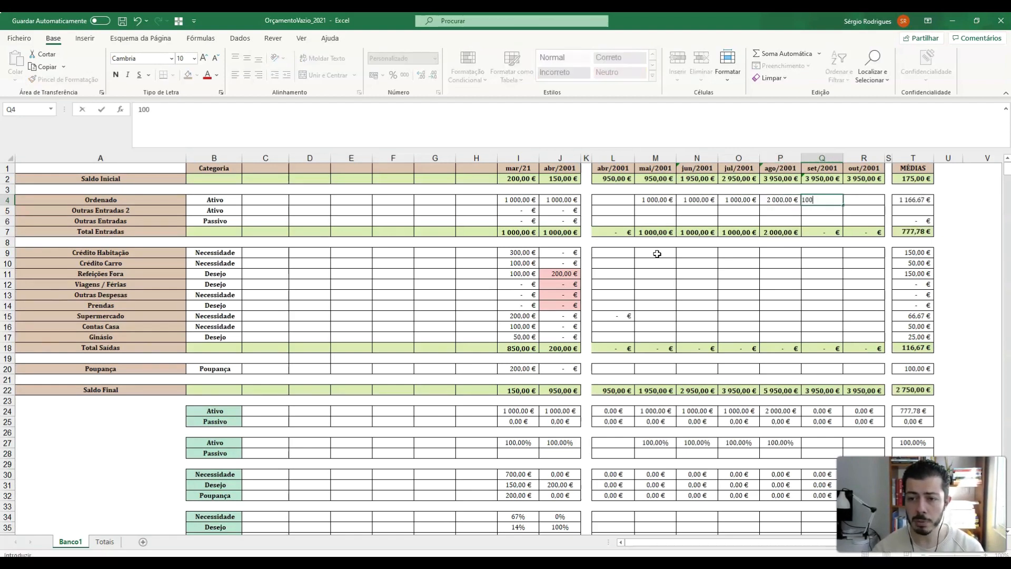
pyautogui.press('Tab')
pyautogui.write('1000')
pyautogui.press('Return')
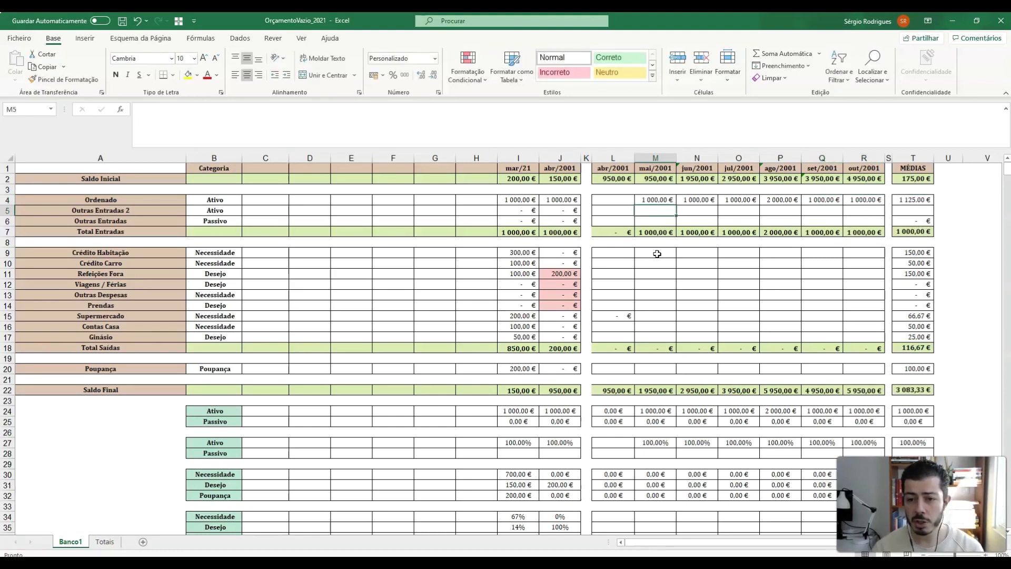
# Examine the forecast months' final balances and the category totals and percentages beneath the budget table
pyautogui.click(657, 253)
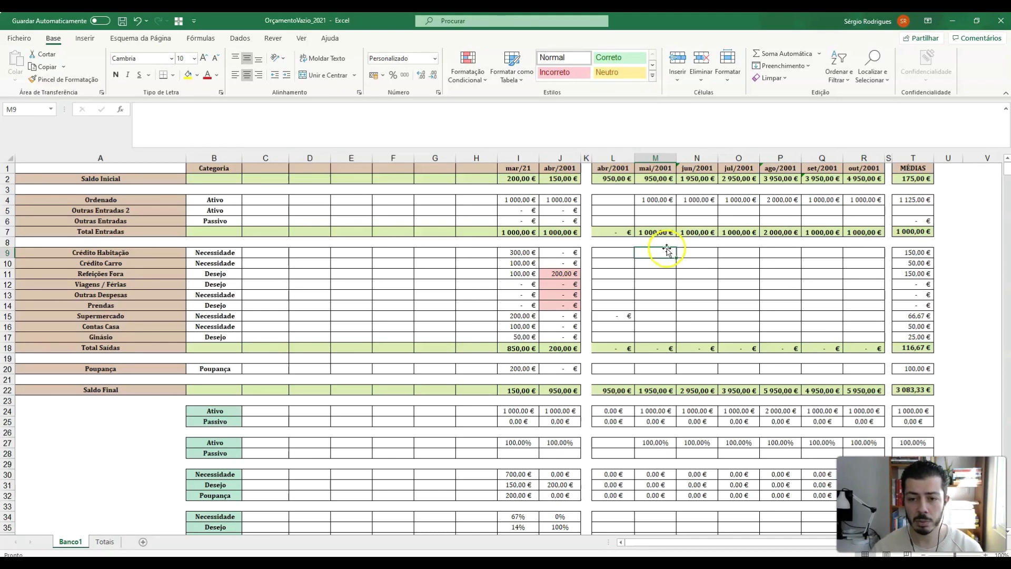
pyautogui.scroll(-3, 726, 327)
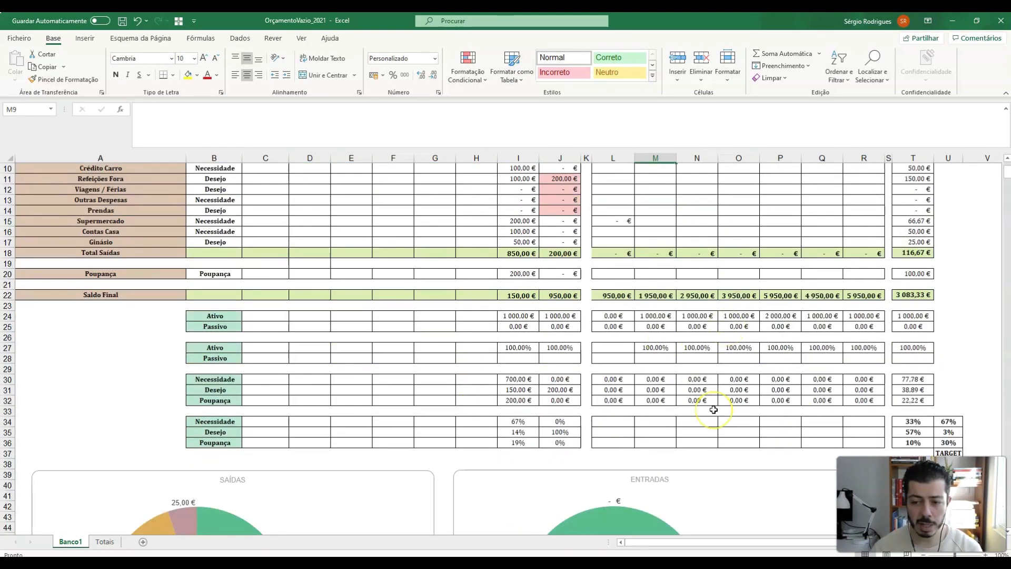
pyautogui.scroll(-1, 714, 409)
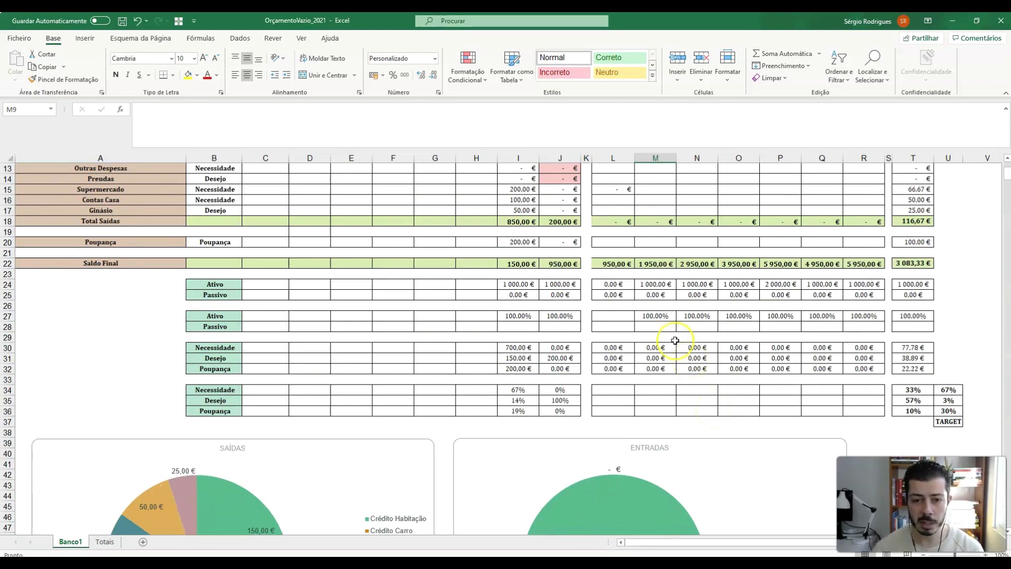
pyautogui.scroll(4, 547, 319)
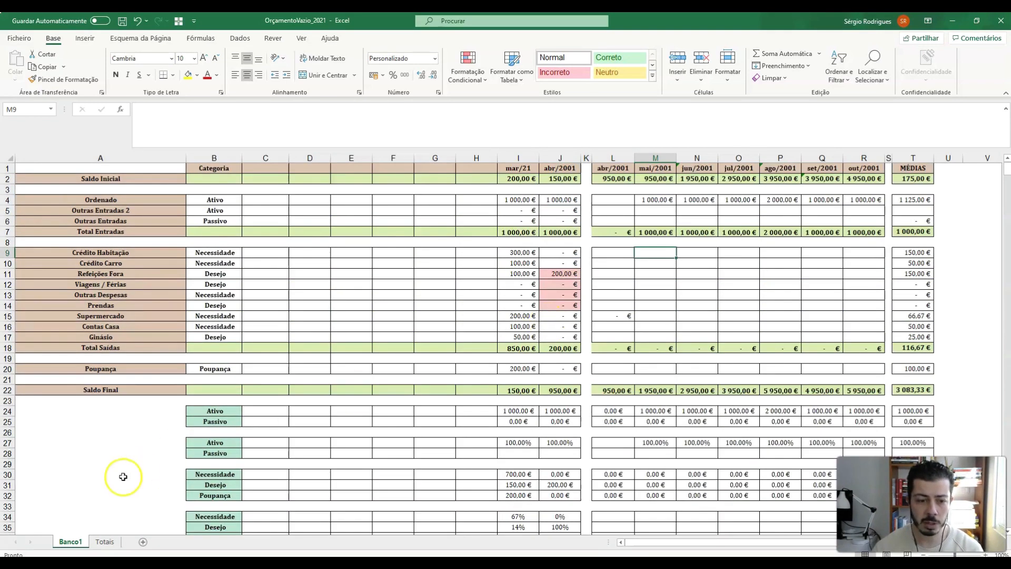
# Switch to the Totais sheet and examine its mar/21 column, account names and categories
pyautogui.click(106, 542)
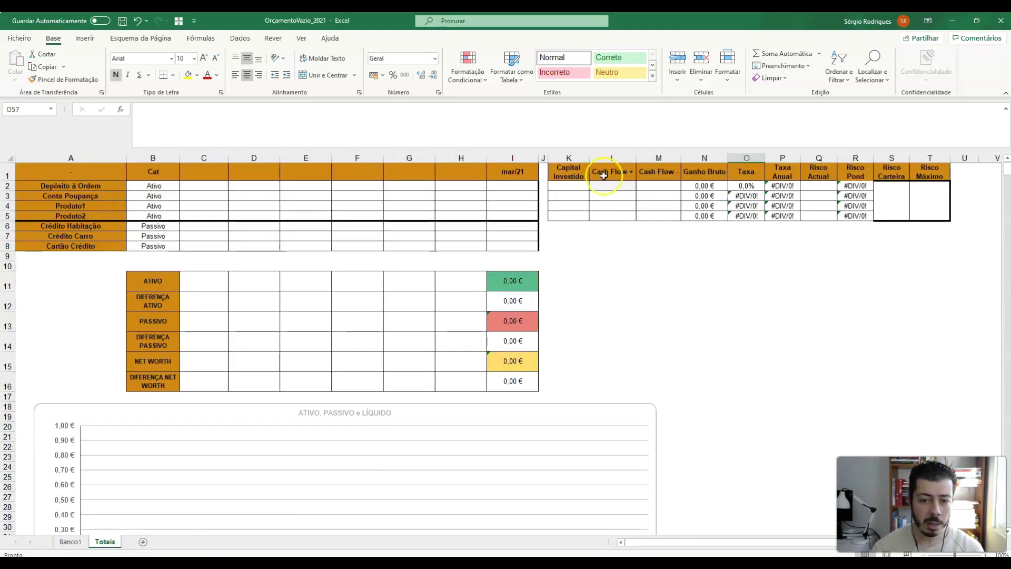
pyautogui.click(513, 191)
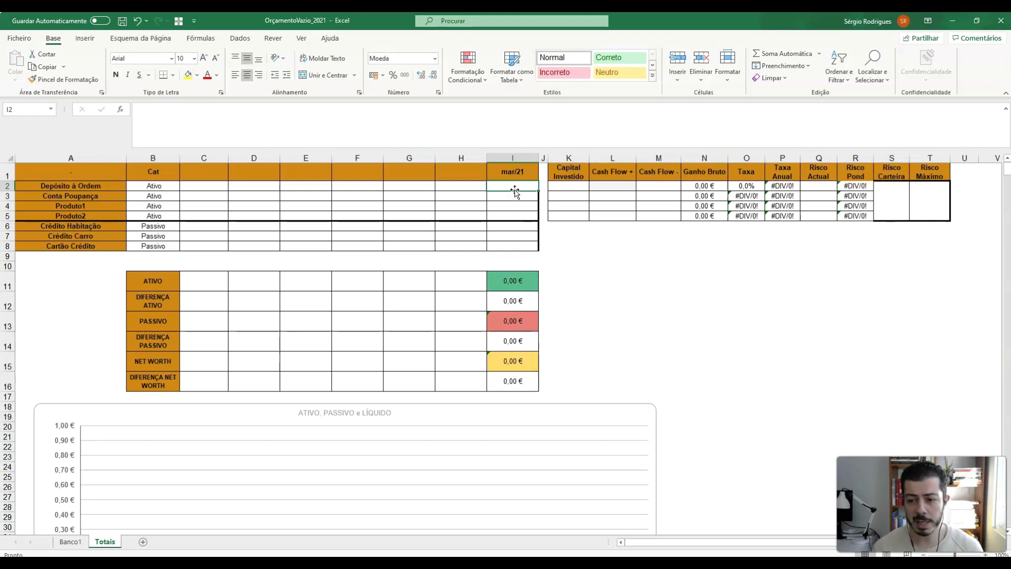
pyautogui.click(515, 190)
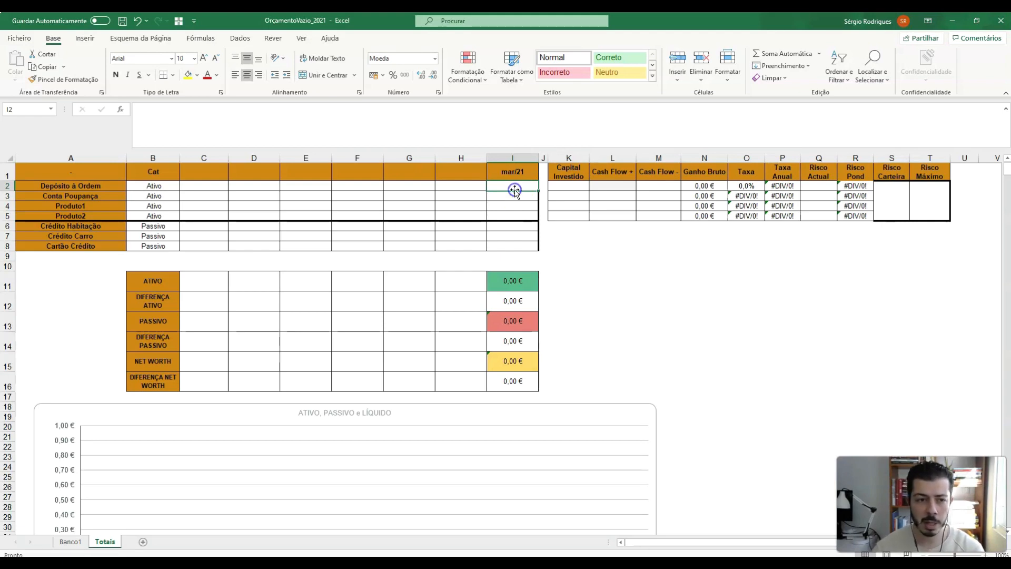
pyautogui.click(104, 184)
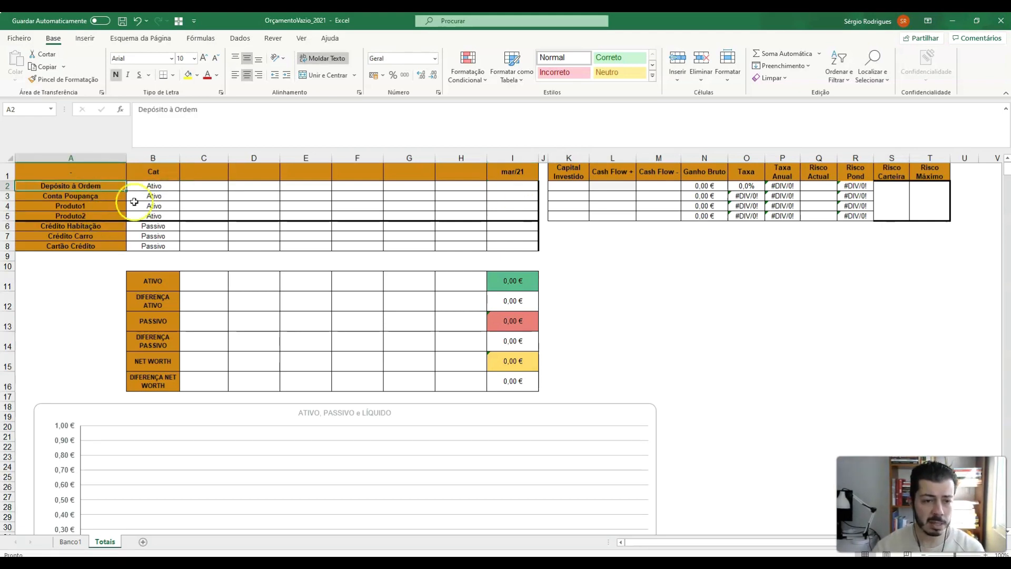
pyautogui.click(153, 187)
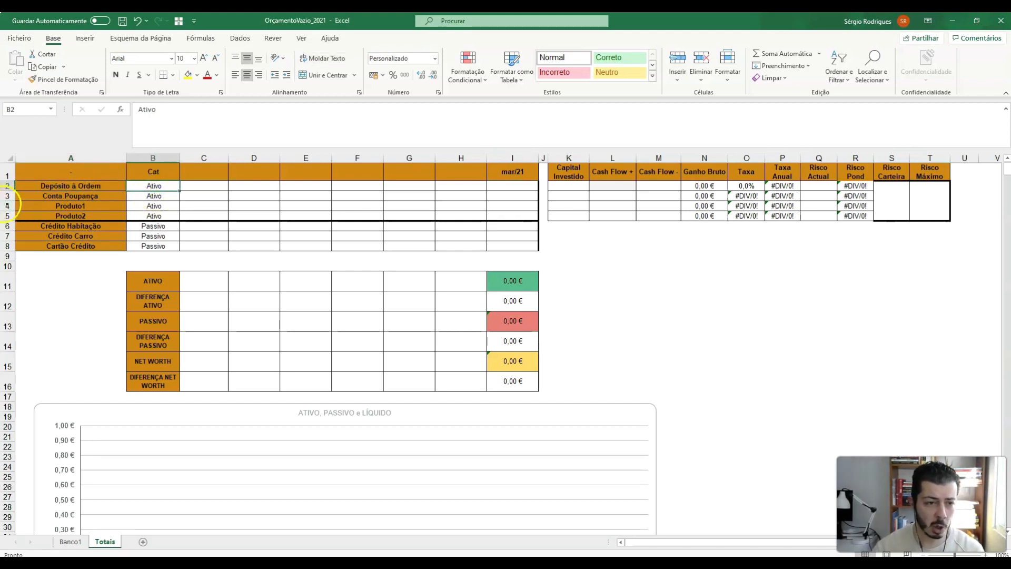
# Insert a blank row above Conta Poupança and another above Crédito Carro in the account list
pyautogui.rightClick(7, 196)
pyautogui.click(37, 285)
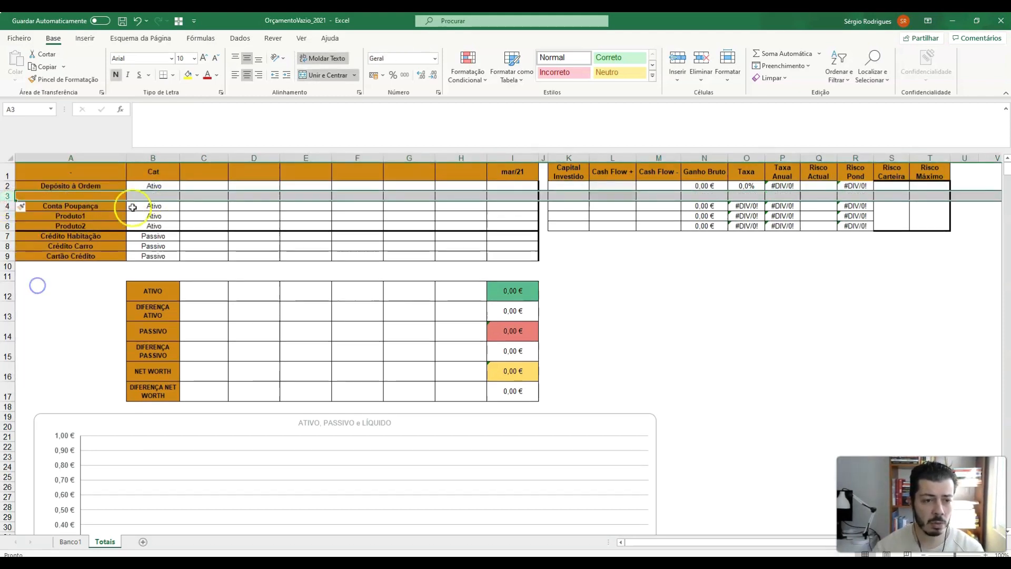
pyautogui.rightClick(9, 247)
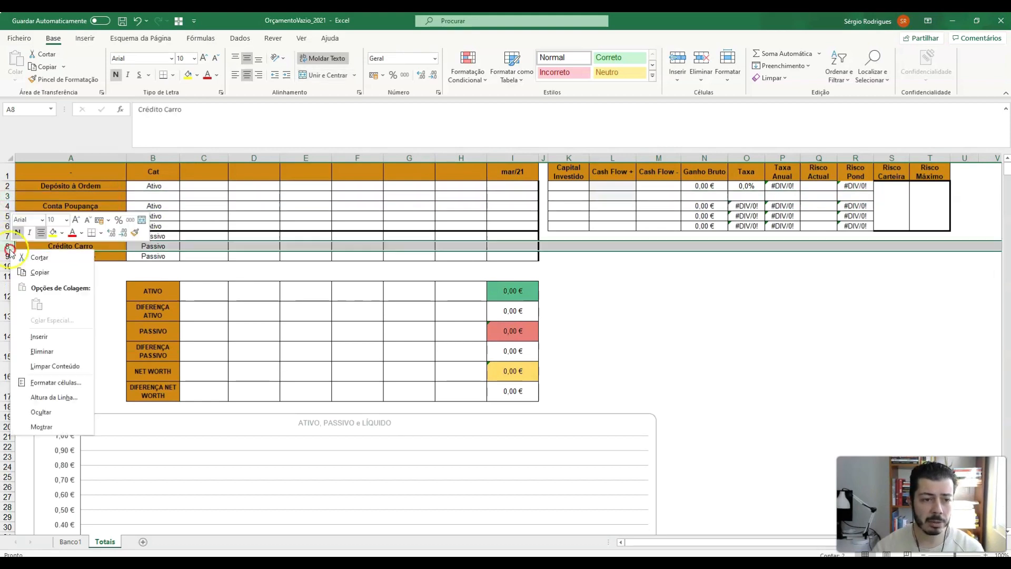
pyautogui.click(38, 336)
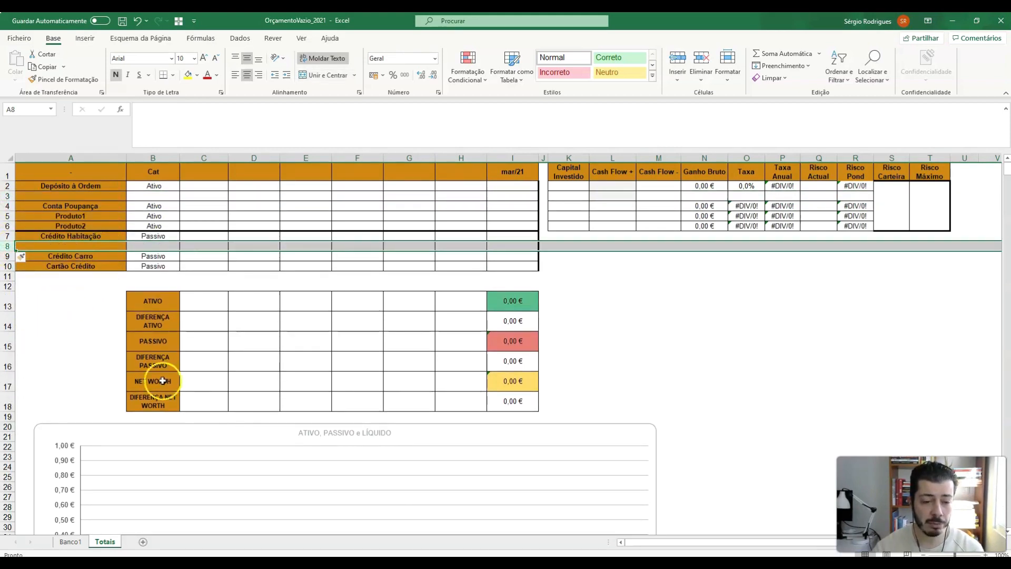
pyautogui.click(616, 300)
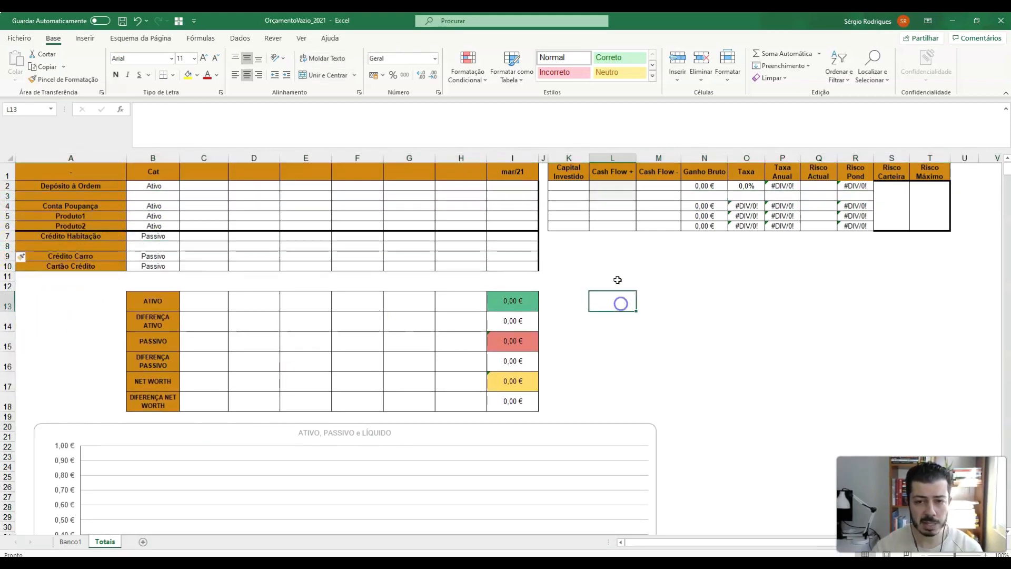
# Enter 200 as the mar/21 Depósito à Ordem balance in cell I2
pyautogui.click(517, 188)
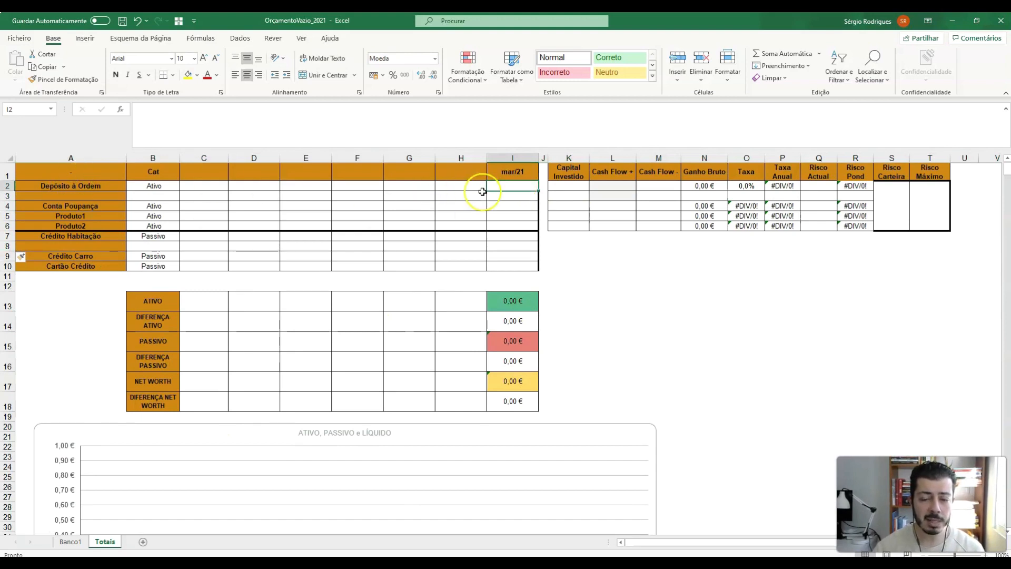
pyautogui.write('150')
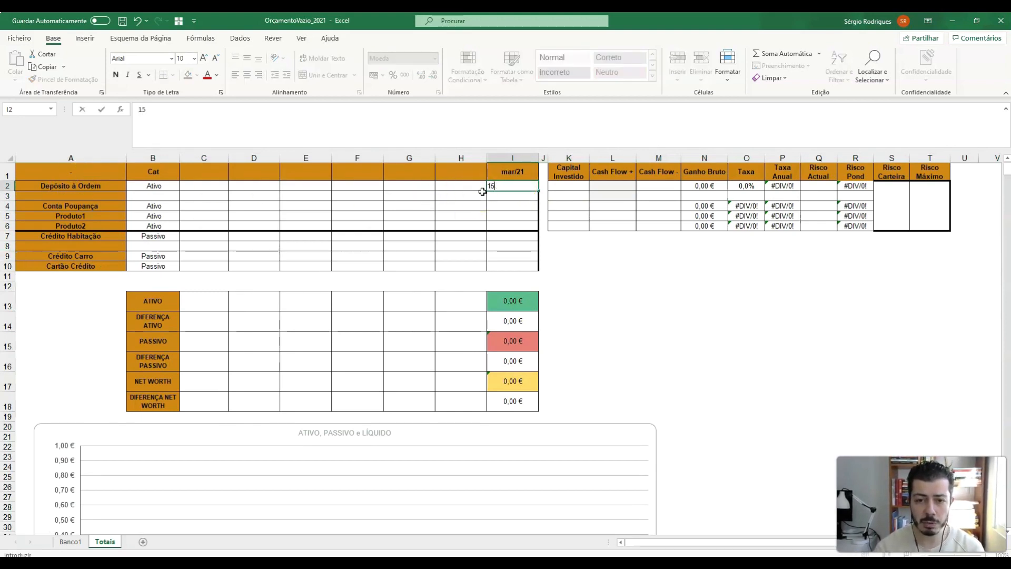
pyautogui.press('BackSpace')
pyautogui.press('BackSpace')
pyautogui.press('BackSpace')
pyautogui.write('200')
pyautogui.press('Return')
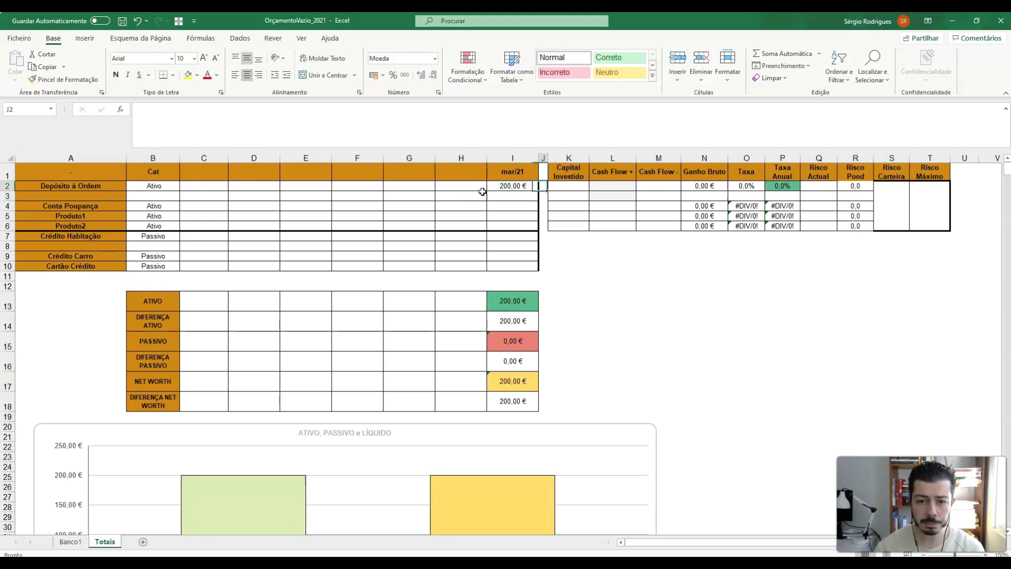
# Enter the mar/21 balances of 1000 for Conta Poupança in I4 and 500 for Produto1 in I5
pyautogui.press('Return')
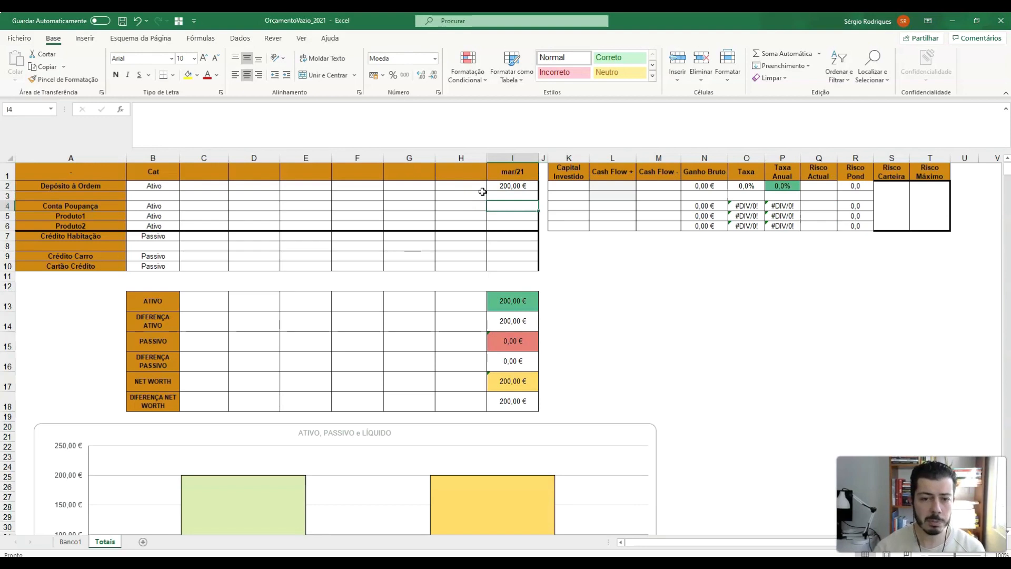
pyautogui.write('1000')
pyautogui.press('Return')
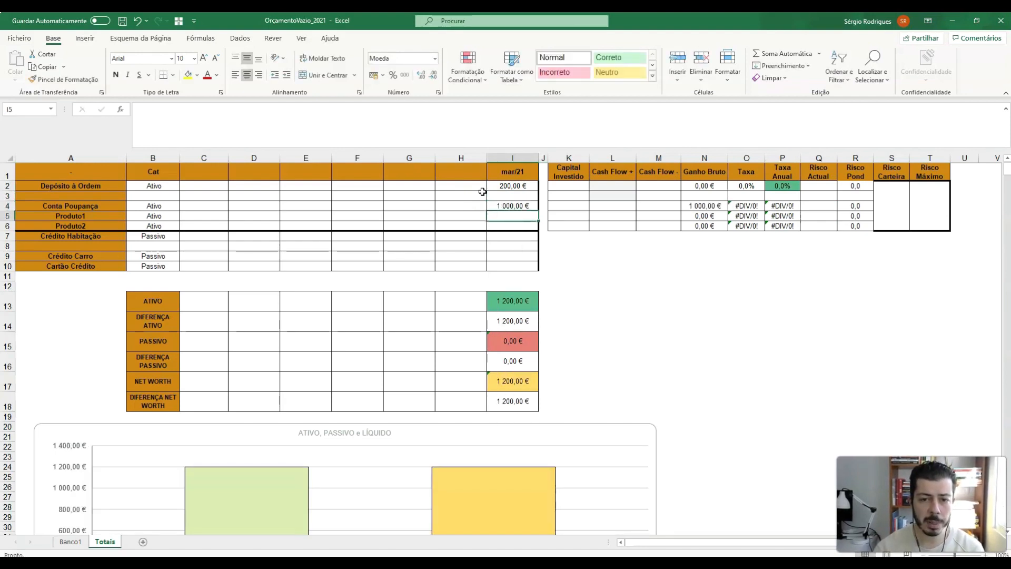
pyautogui.write('40')
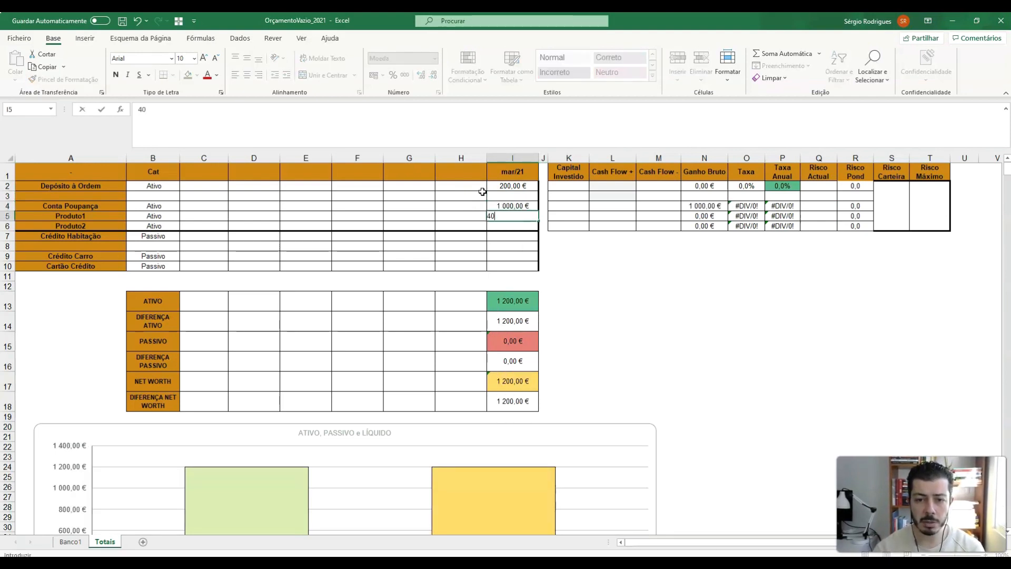
pyautogui.write('0')
# Rename Produto1 in cell A5 as PPR and Produto2 in cell A6 as ETF
pyautogui.press('Left')
pyautogui.press('Left')
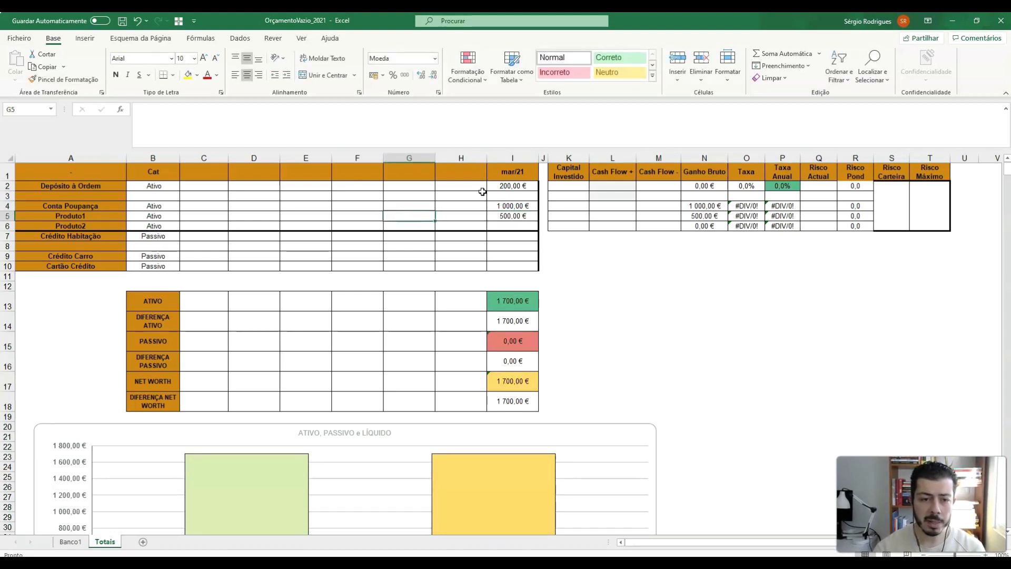
pyautogui.press('Left')
pyautogui.press('Left')
pyautogui.press('Left')
pyautogui.press('Left')
pyautogui.press('Left')
pyautogui.press('Left')
pyautogui.write('PPR')
pyautogui.press('Return')
pyautogui.write('E')
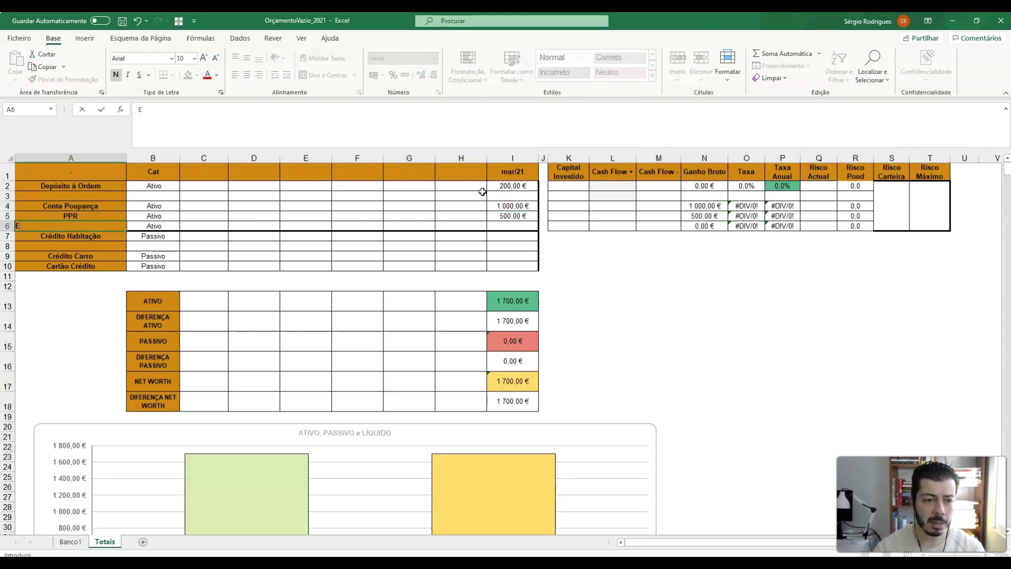
pyautogui.write('TF')
# Enter 500 as the mar/21 ETF balance in cell I6
pyautogui.press('Right')
pyautogui.press('Right')
pyautogui.press('Right')
pyautogui.press('Right')
pyautogui.press('Right')
pyautogui.press('Right')
pyautogui.press('Right')
pyautogui.press('Right')
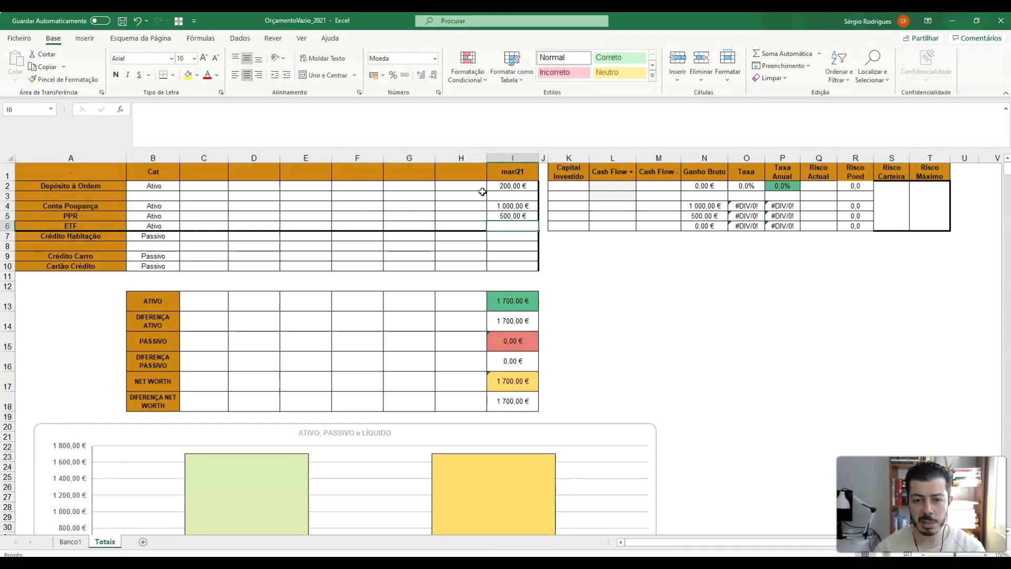
pyautogui.write('500')
pyautogui.press('Up')
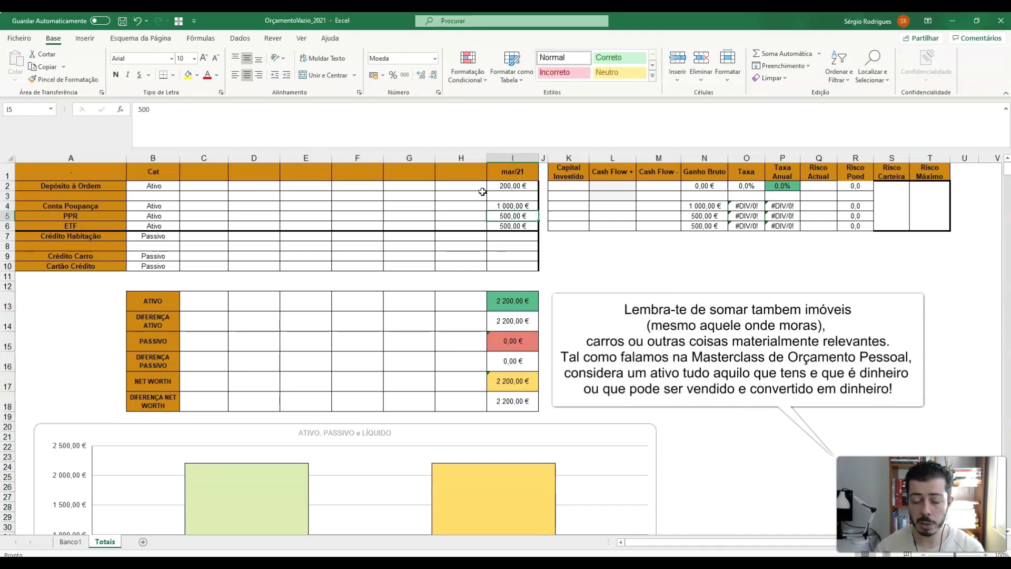
# Enter 200 as the Capital Investido for Depósito à Ordem in cell K2
pyautogui.press('Up')
pyautogui.press('Up')
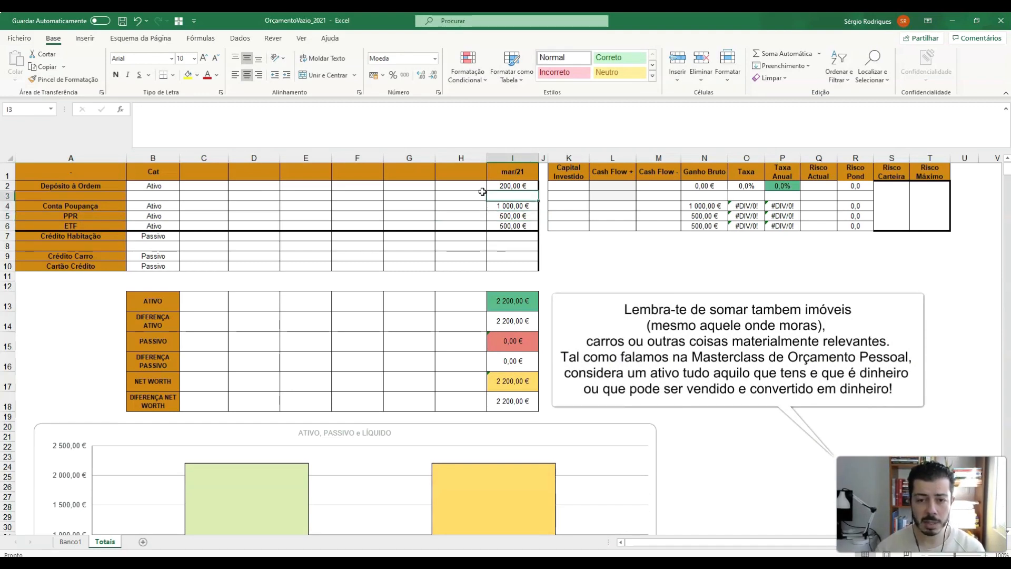
pyautogui.press('Up')
pyautogui.press('Right')
pyautogui.press('Right')
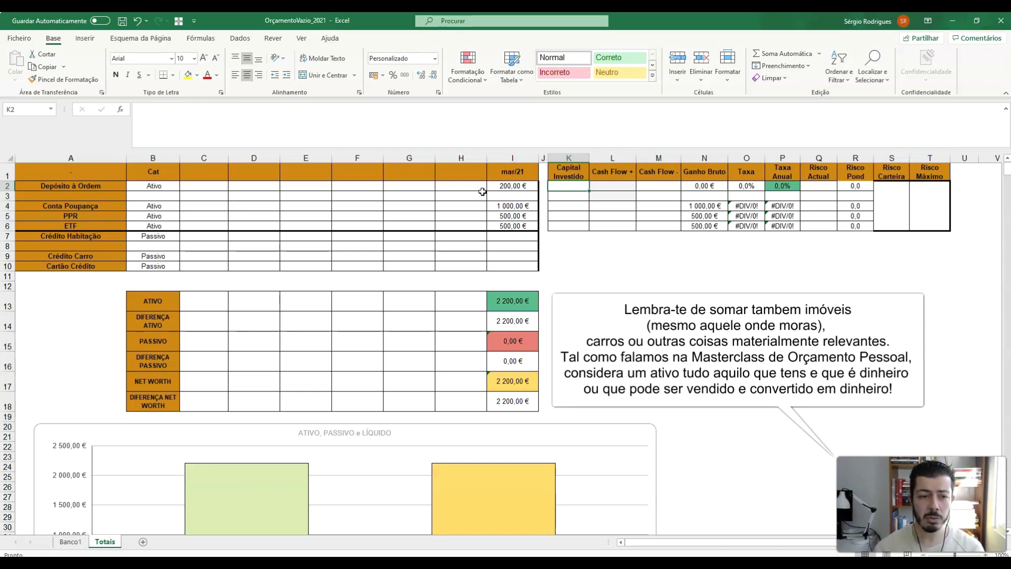
pyautogui.write('200')
pyautogui.press('Return')
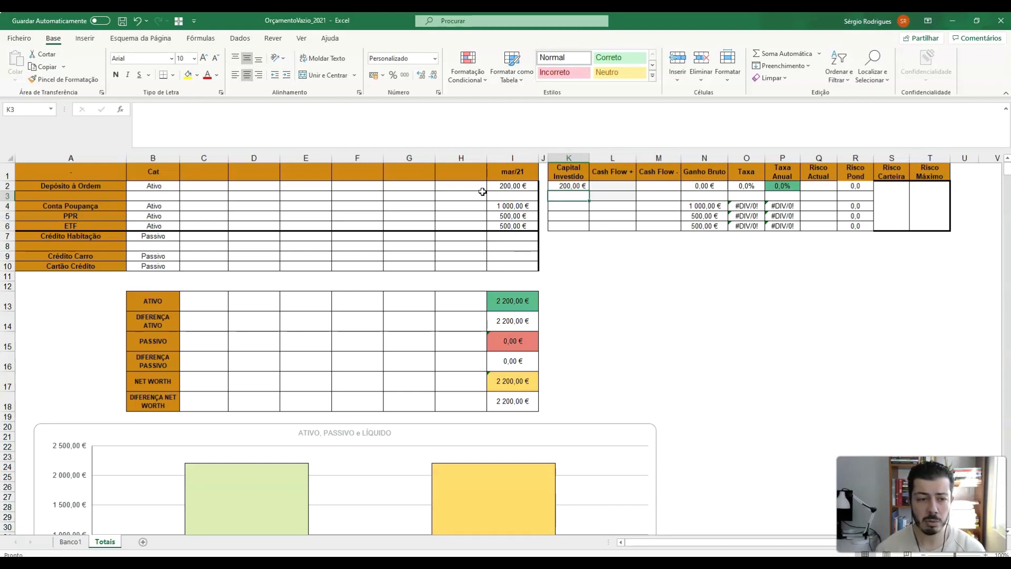
# Enter 990 as the Capital Investido for Conta Poupança in cell K4
pyautogui.press('Down')
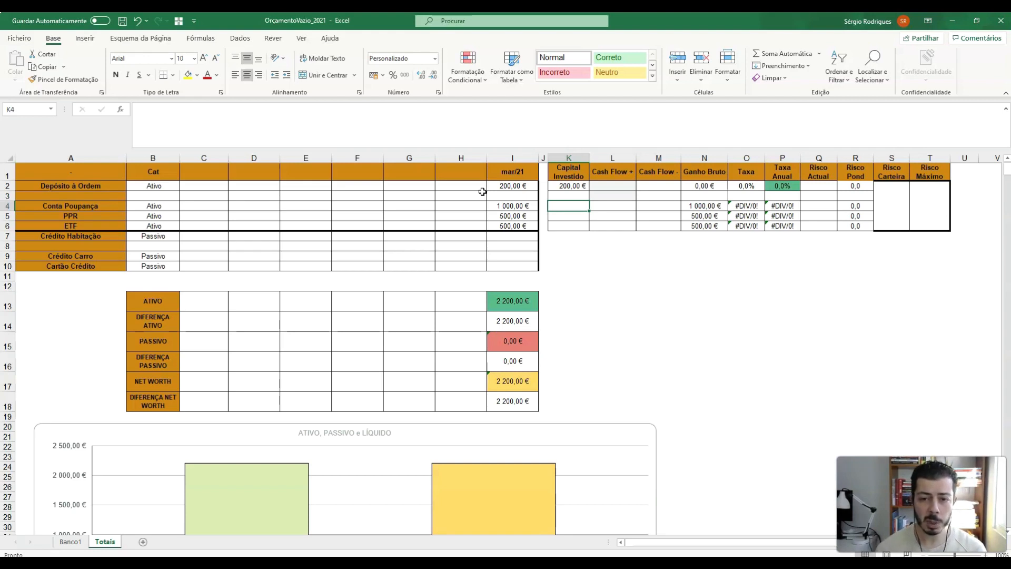
pyautogui.write('990')
pyautogui.press('Tab')
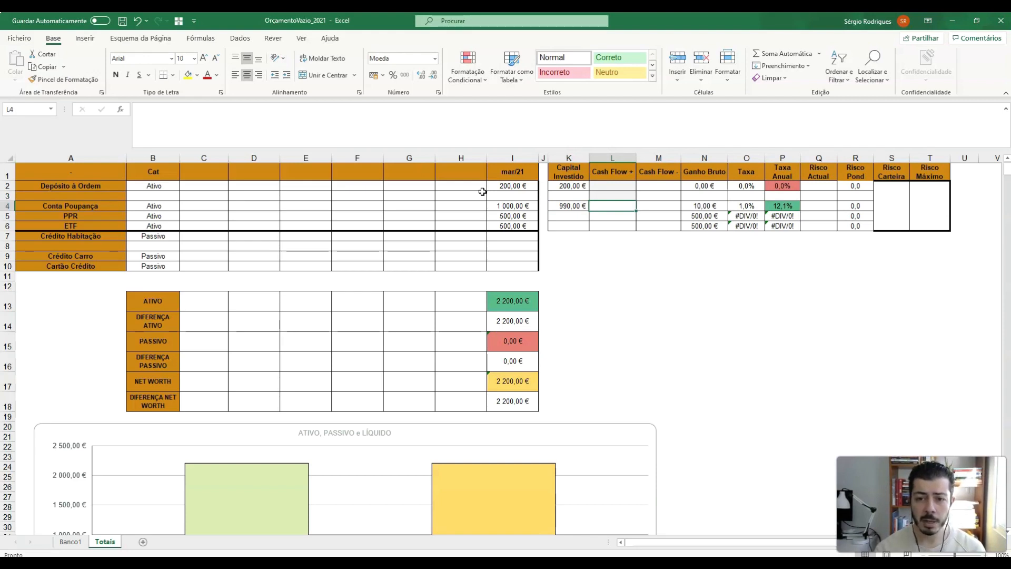
# Compare Conta Poupança's mar/21 balance in I4 with its Capital Investido in K4 and the Cash Flow + cell
pyautogui.press('Left')
pyautogui.press('Left')
pyautogui.press('Left')
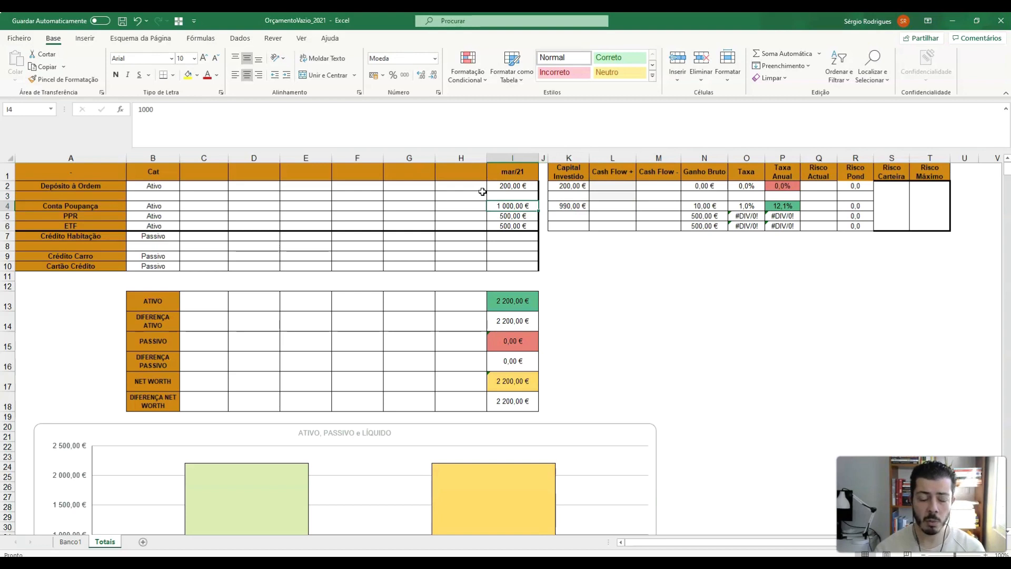
pyautogui.press('Right')
pyautogui.press('Right')
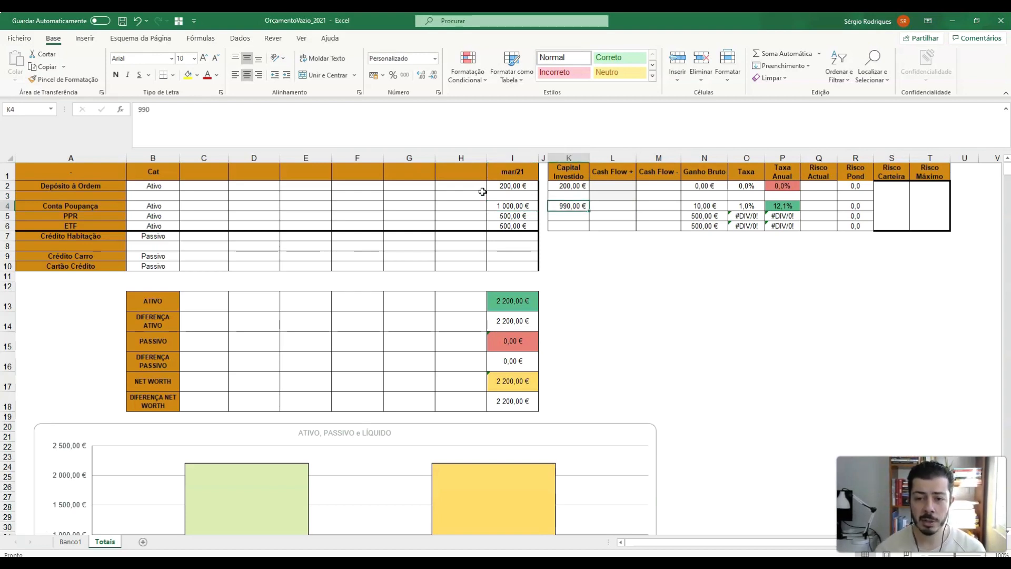
pyautogui.press('Right')
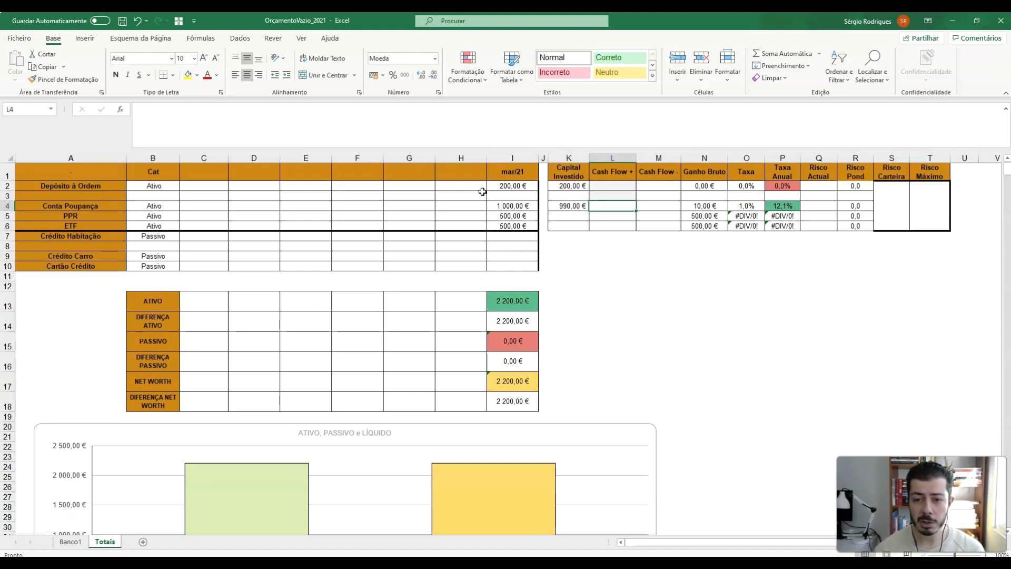
pyautogui.press('Left')
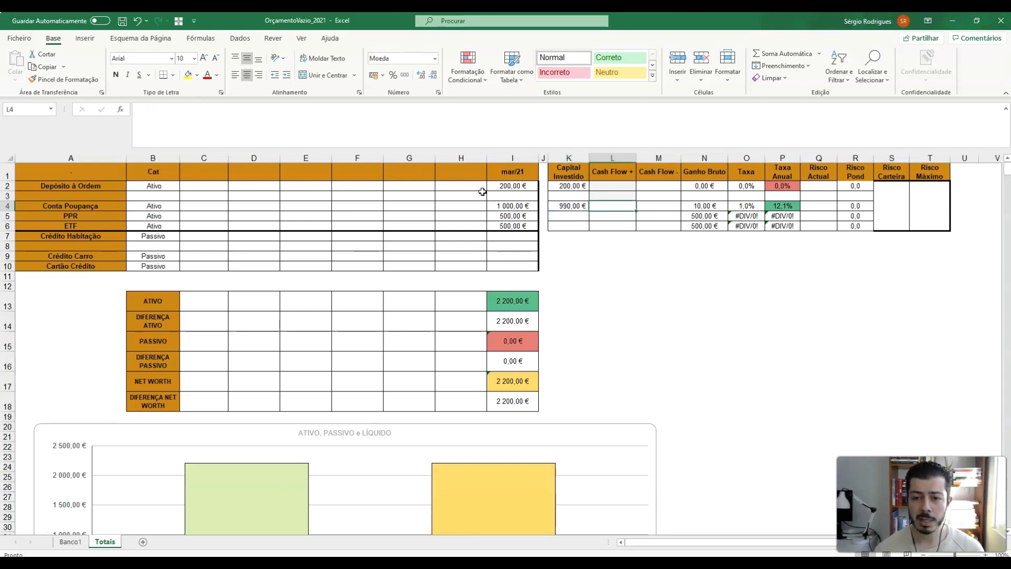
pyautogui.press('Left')
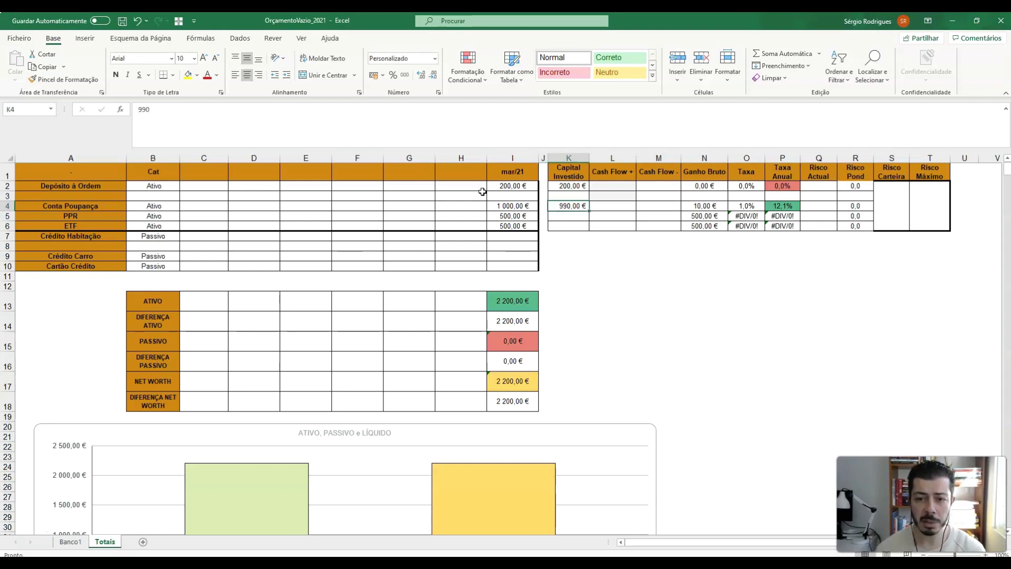
# Enter 1 as Cash Flow + in L4 and 5 as Cash Flow - in M4 for Conta Poupança
pyautogui.press('Right')
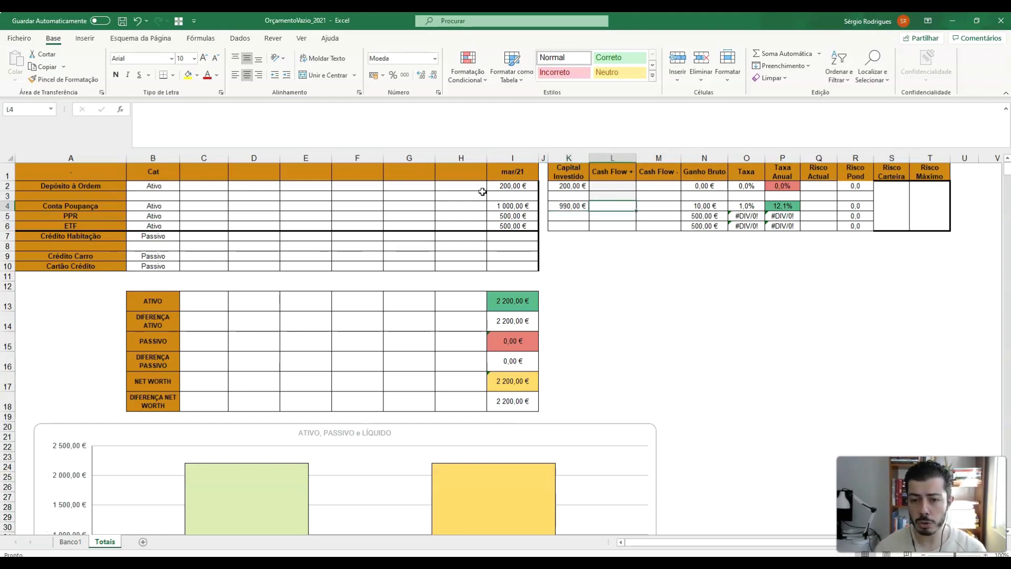
pyautogui.write('1')
pyautogui.press('Right')
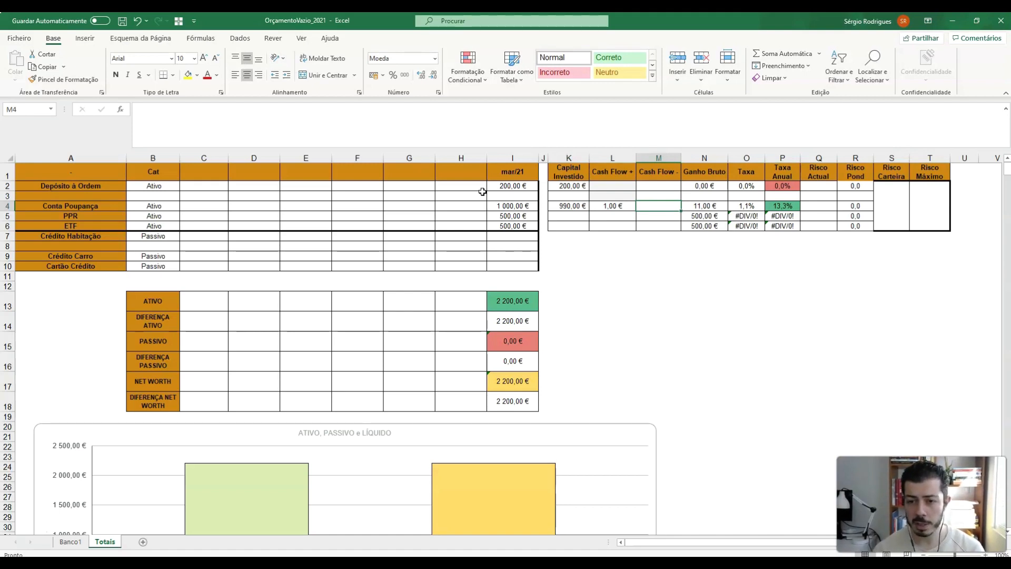
pyautogui.write('5')
pyautogui.press('Right')
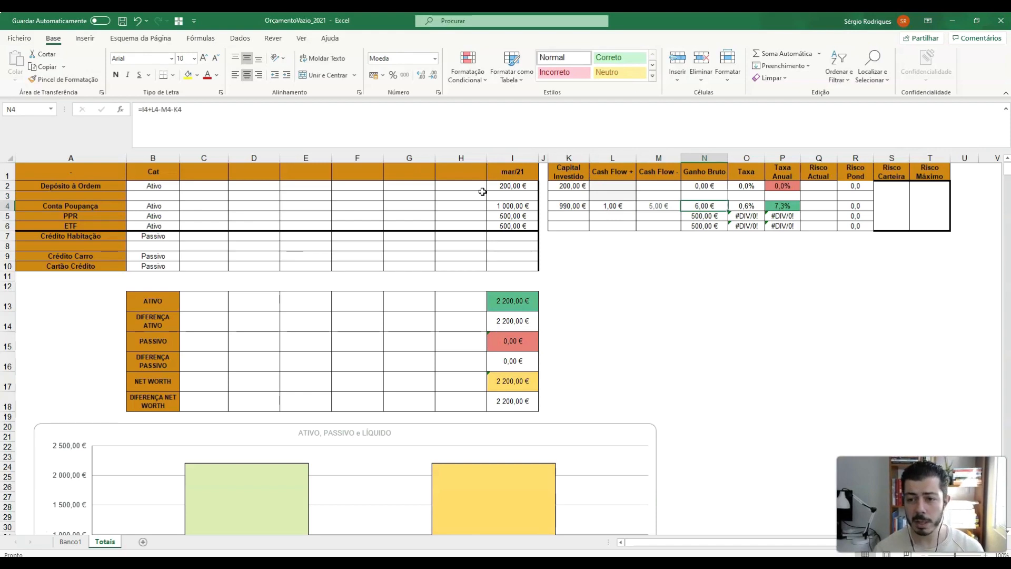
# Examine the Ganho Bruto, Taxa and Taxa Anual formulas for Conta Poupança in row 4
pyautogui.press('Right')
pyautogui.press('Right')
pyautogui.press('Left')
pyautogui.press('Left')
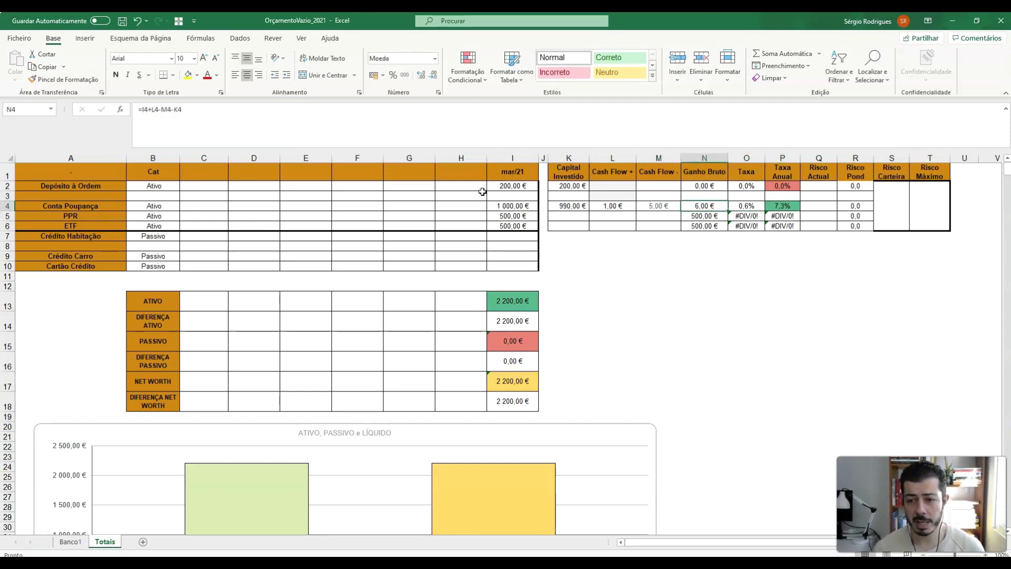
pyautogui.press('Right')
pyautogui.press('Right')
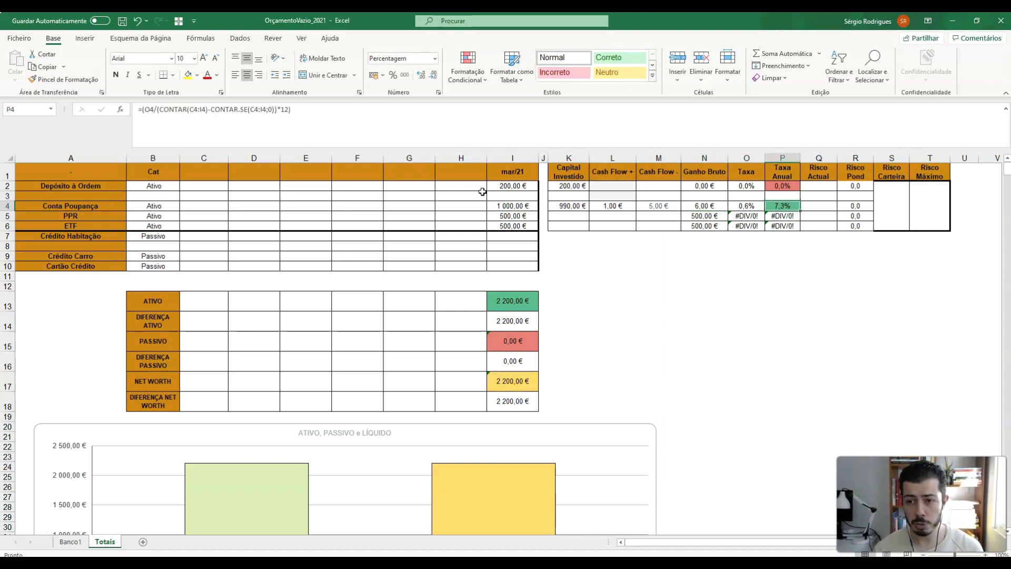
pyautogui.press('Left')
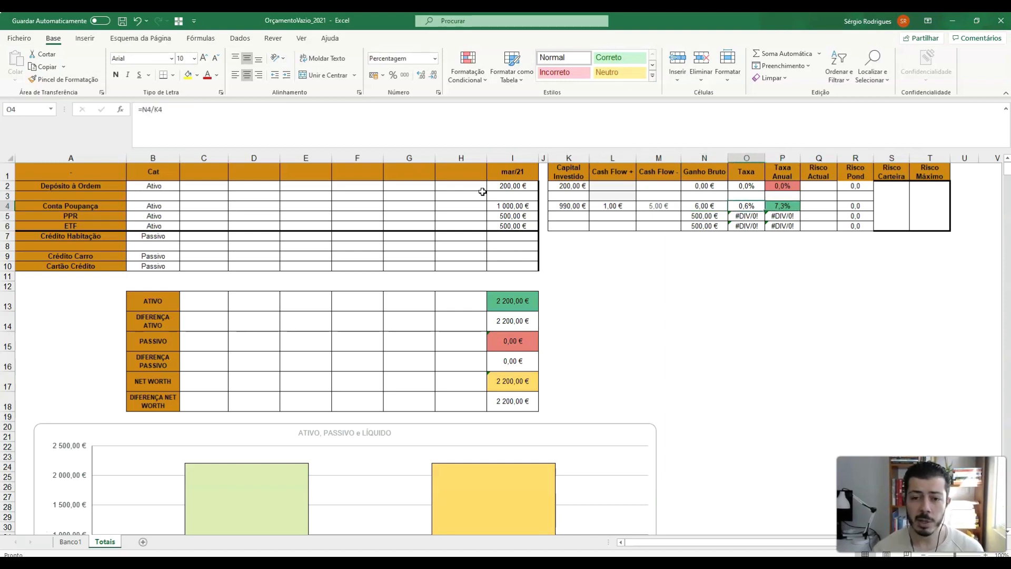
# Examine Conta Poupança's Taxa Anual formula in P4 against its Capital Investido in K4 and the cells between them
pyautogui.press('Right')
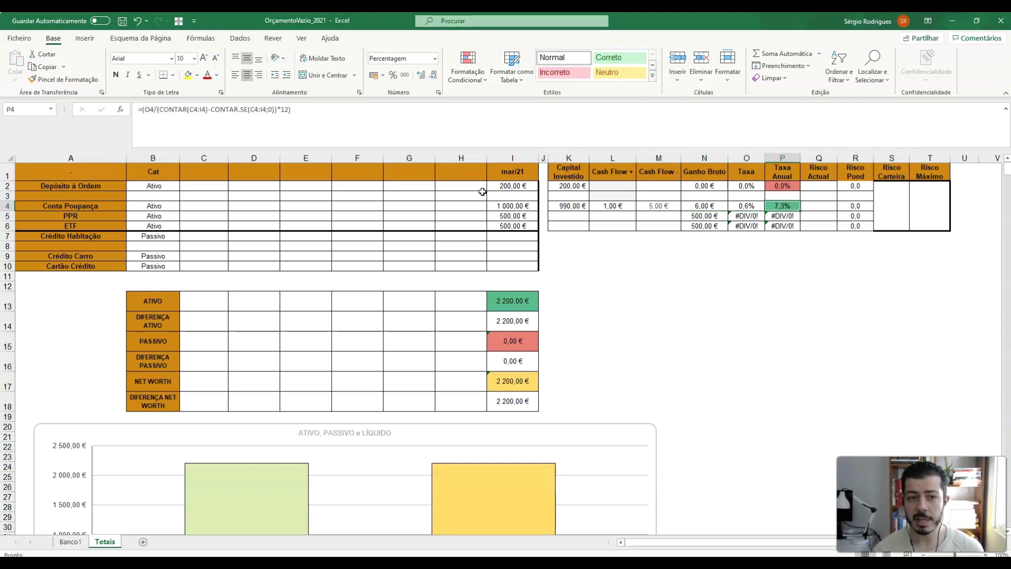
pyautogui.press('Left')
pyautogui.press('Left')
pyautogui.press('Left')
pyautogui.press('Left')
pyautogui.press('Left')
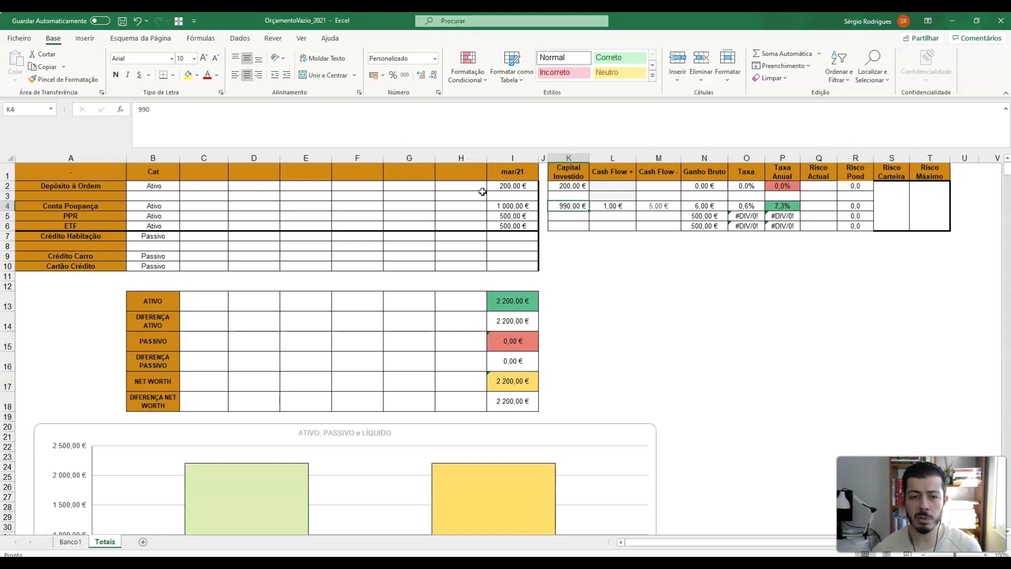
pyautogui.press('Right')
pyautogui.press('Right')
pyautogui.press('Right')
pyautogui.press('Right')
pyautogui.press('Right')
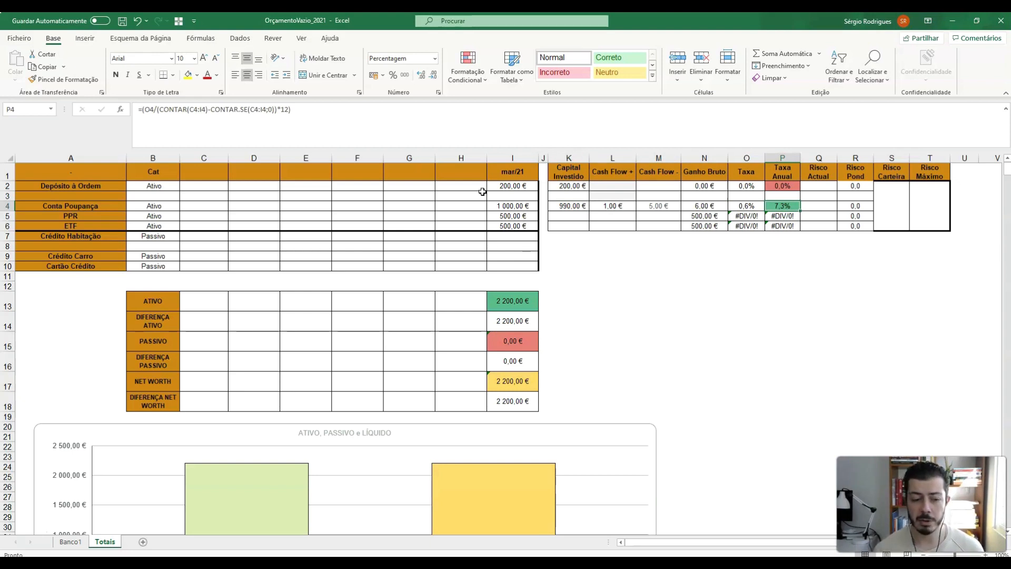
# Enter 1 as the Risco Actual for Conta Poupança in Q4 and for Depósito à Ordem in Q2
pyautogui.press('Right')
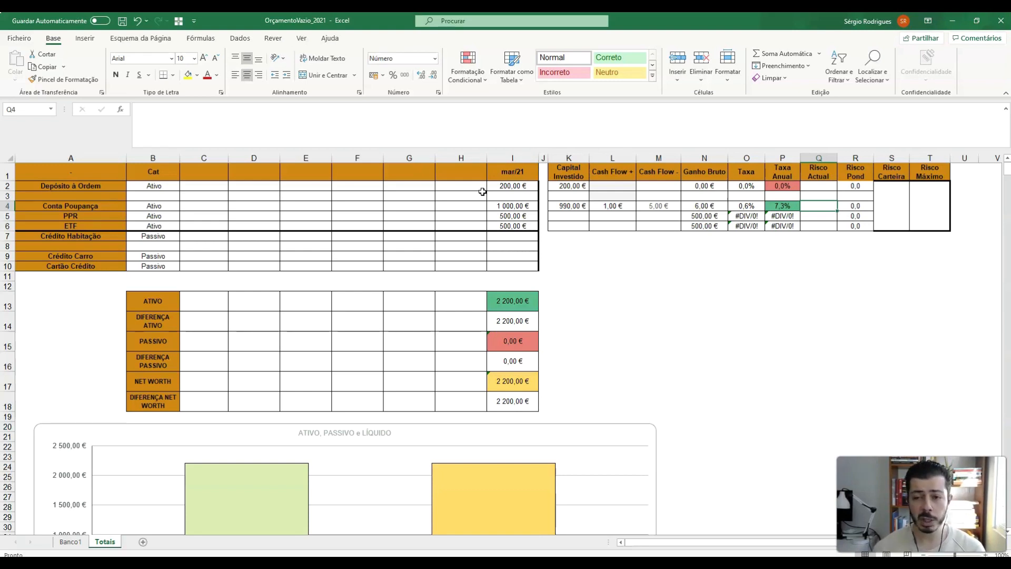
pyautogui.write('1')
pyautogui.press('Tab')
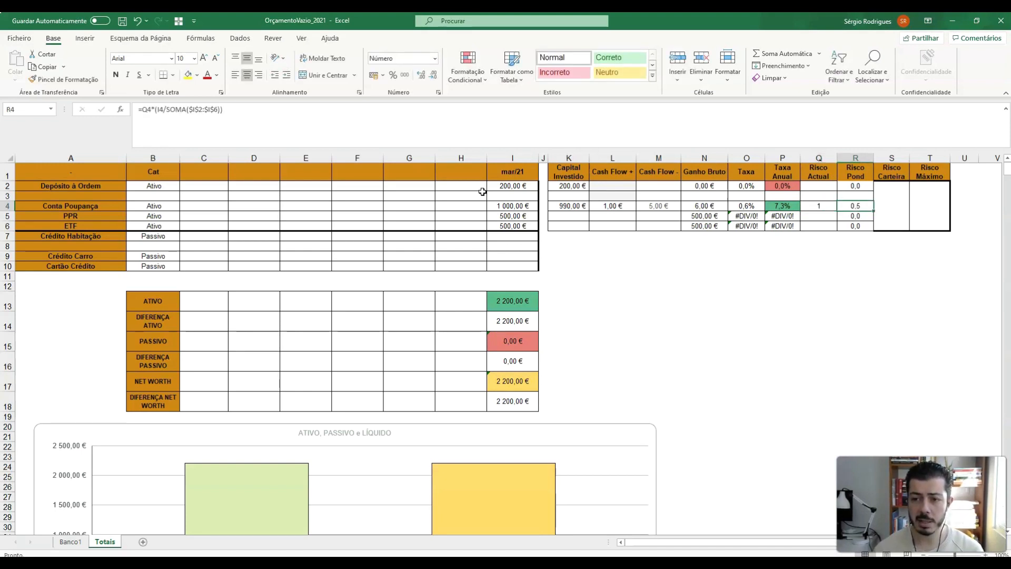
pyautogui.press('Left')
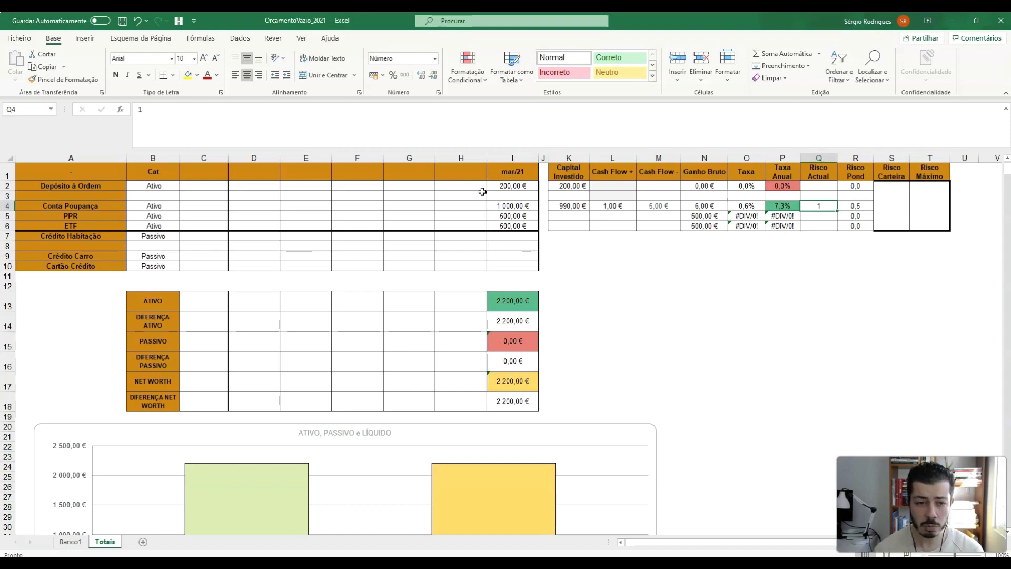
pyautogui.press('Right')
pyautogui.press('Left')
pyautogui.press('Up')
pyautogui.press('Up')
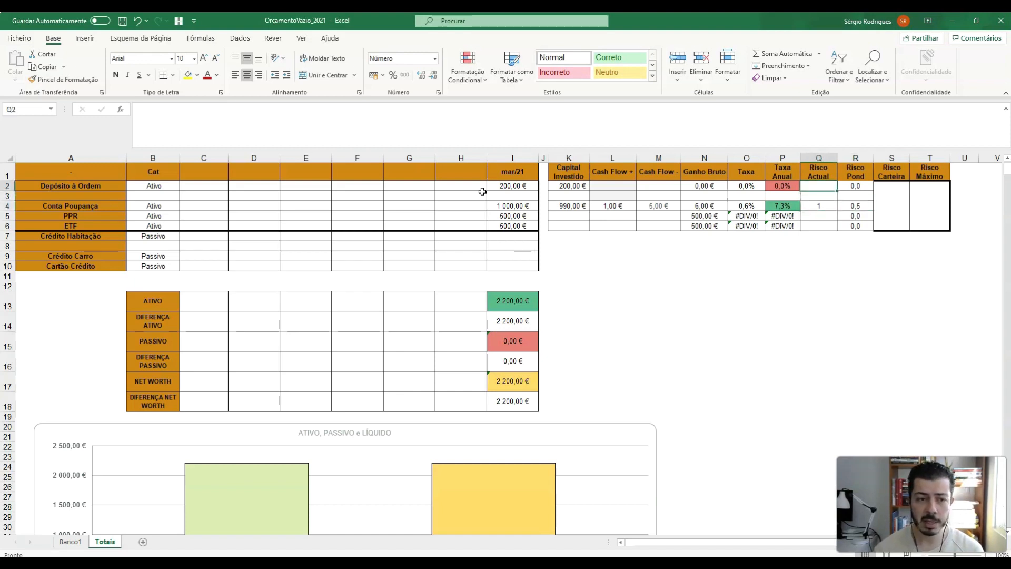
pyautogui.write('1')
pyautogui.press('Right')
# Examine the Risco Pond formulas in R2 and R4, and the Risco Carteira and Risco Máximo cells
pyautogui.press('Right')
pyautogui.press('Right')
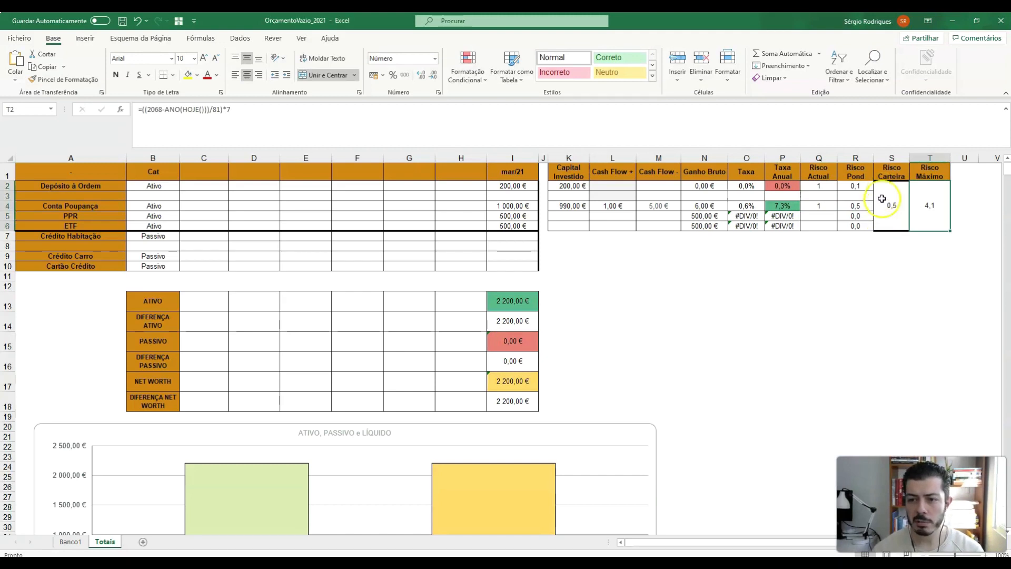
pyautogui.click(862, 186)
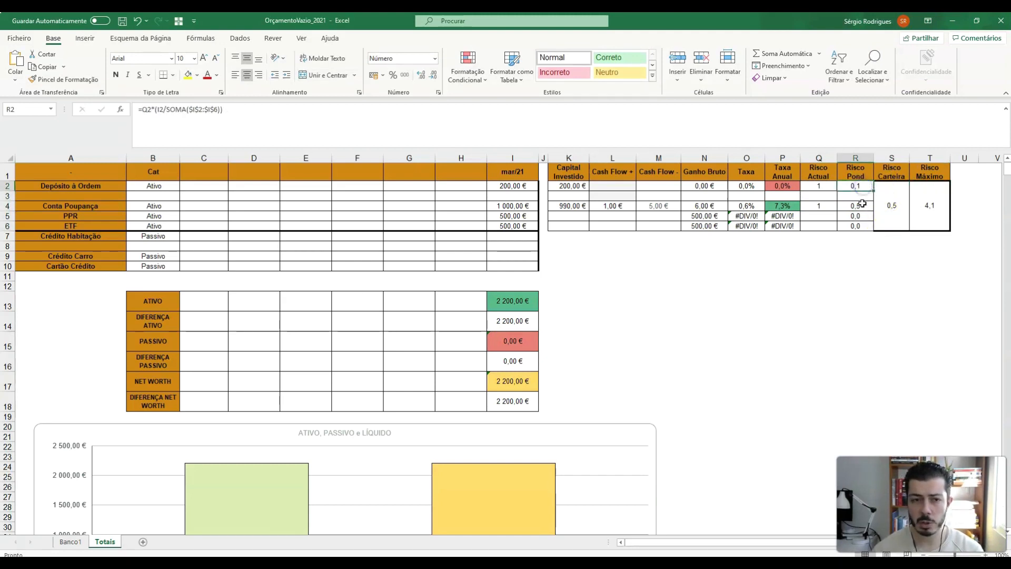
pyautogui.click(862, 212)
pyautogui.click(863, 206)
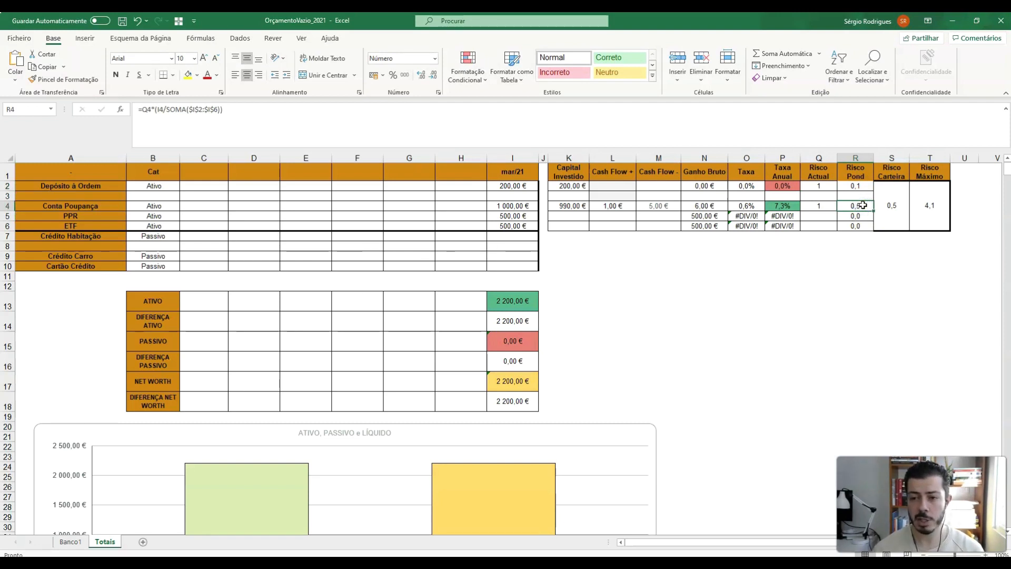
pyautogui.click(895, 208)
pyautogui.click(939, 204)
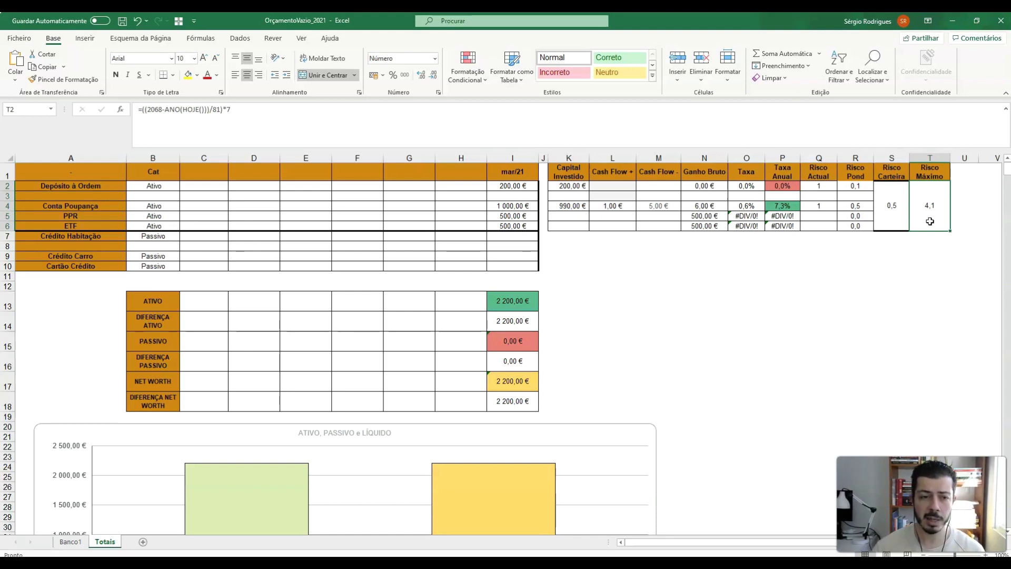
# Change the year in the Risco Máximo formula in T2 to 2060
pyautogui.click(164, 111)
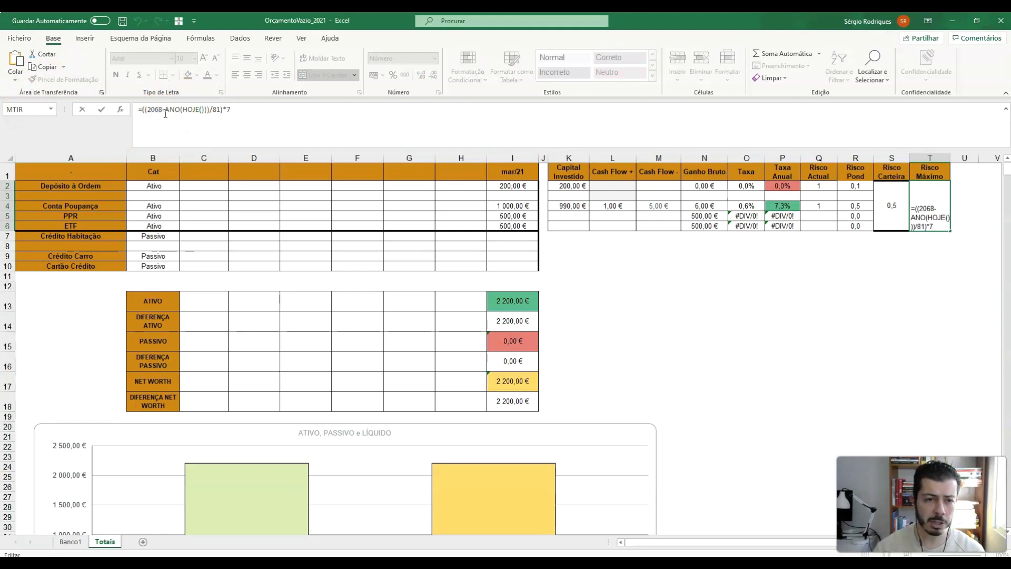
pyautogui.click(160, 111)
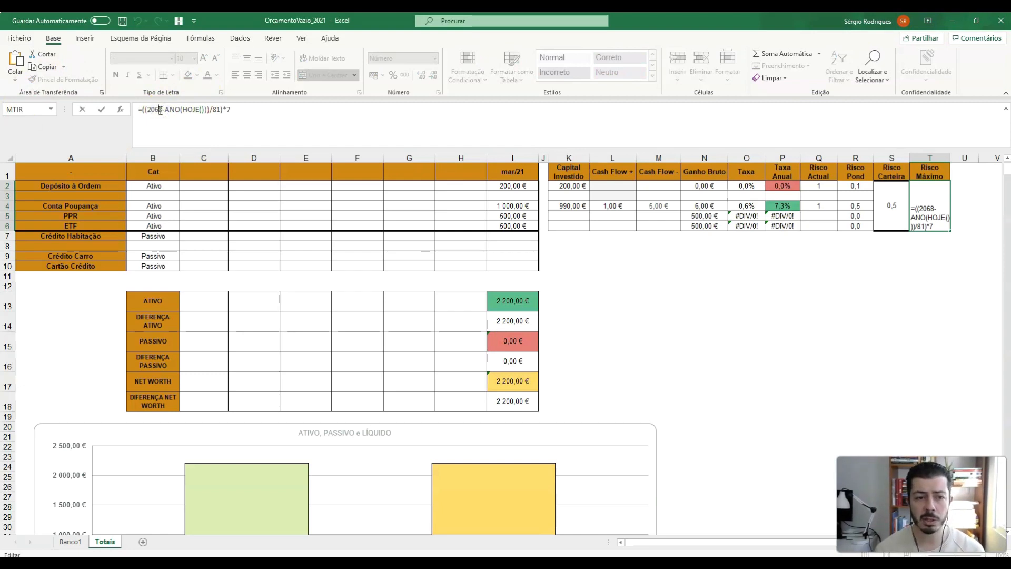
pyautogui.press('BackSpace')
pyautogui.press('BackSpace')
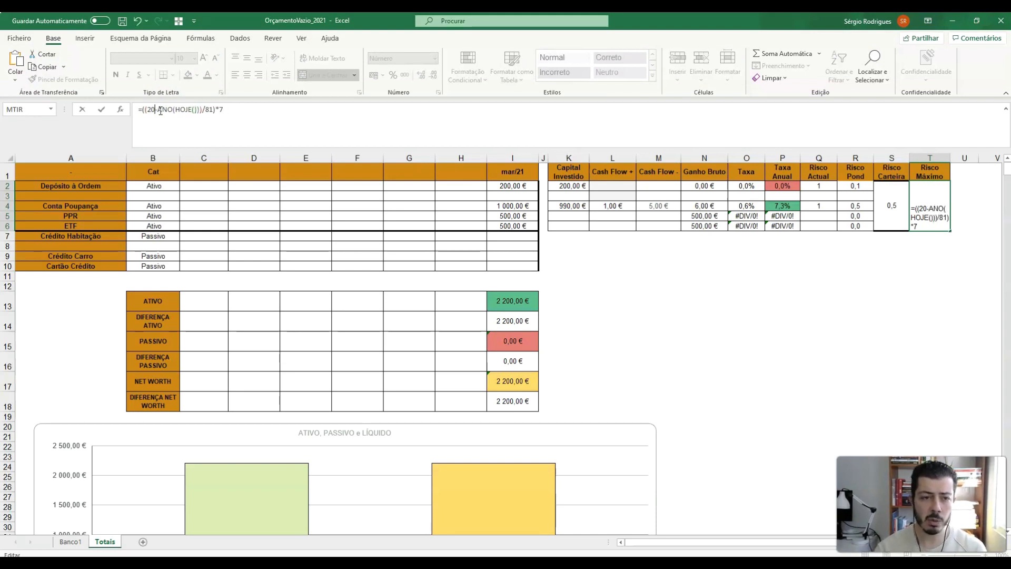
pyautogui.write('60')
pyautogui.press('Return')
pyautogui.press('Up')
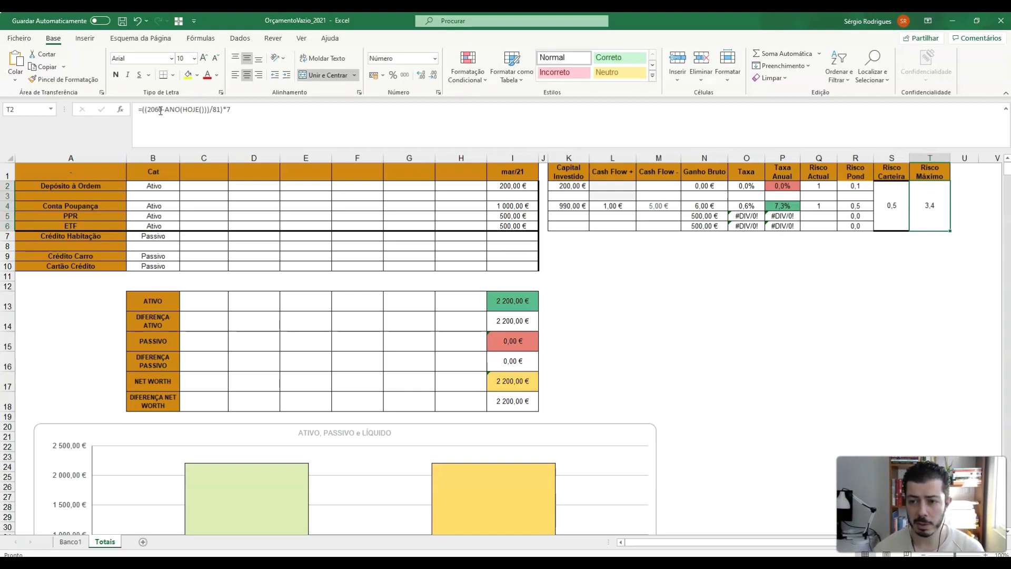
# Compare the Risco Carteira formula in S2 with the Risco Máximo cell in T2
pyautogui.click(934, 193)
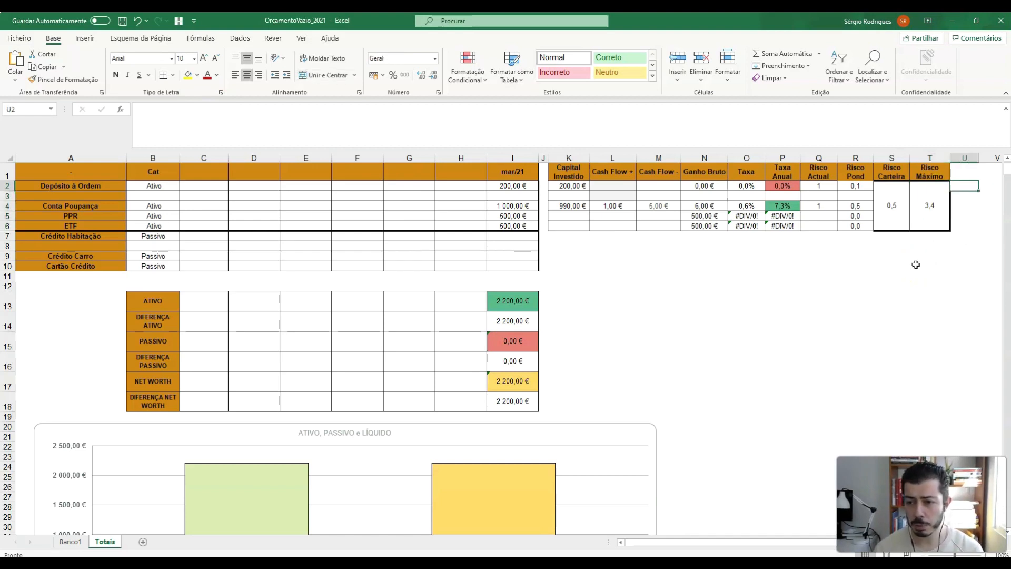
pyautogui.press('Left')
pyautogui.press('Left')
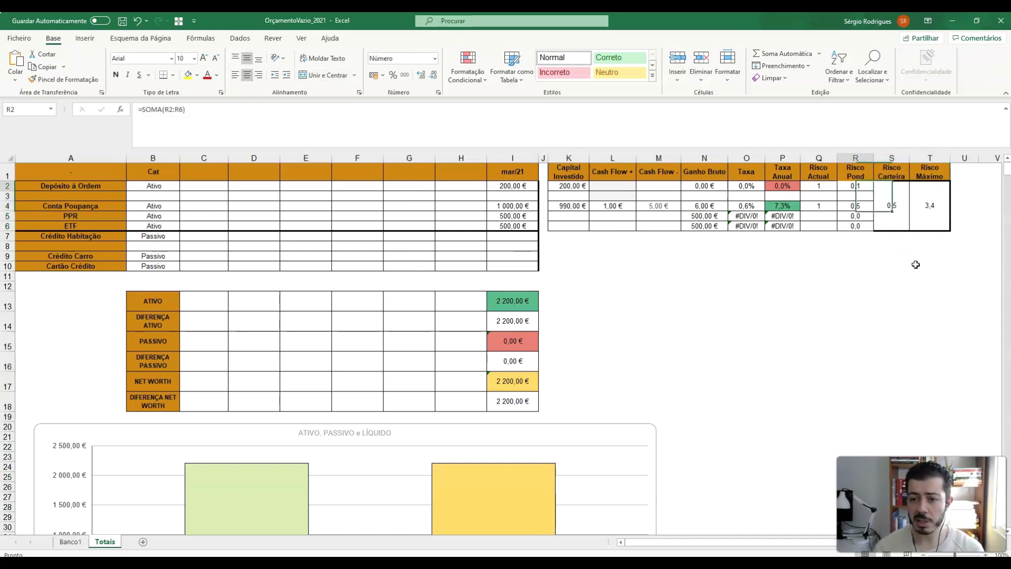
pyautogui.press('Right')
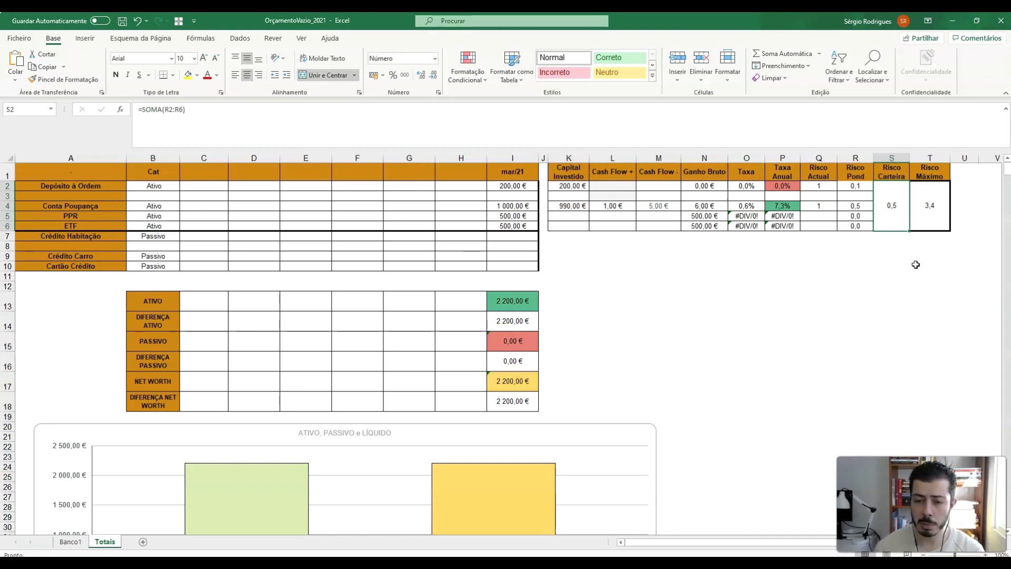
pyautogui.click(569, 216)
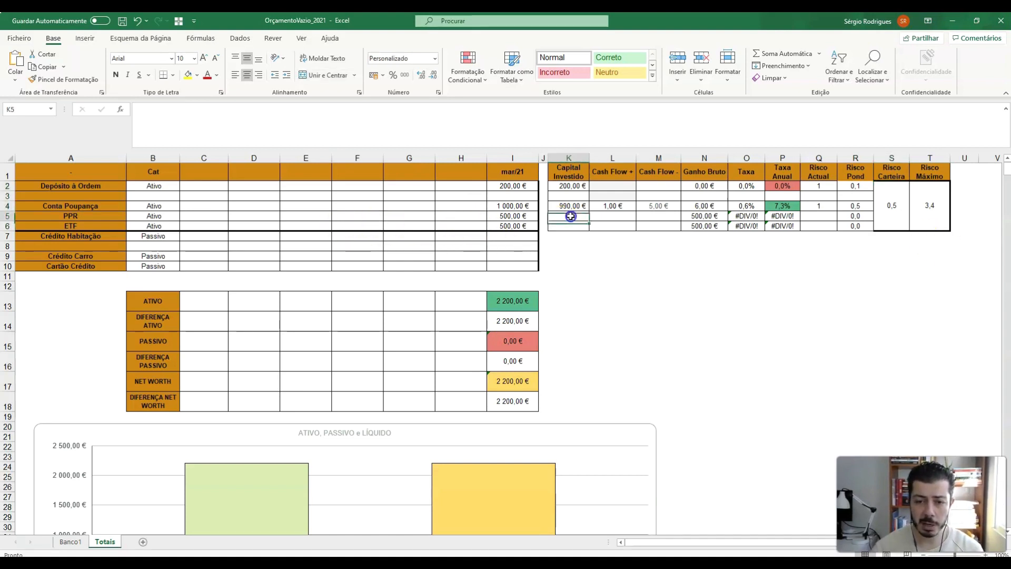
pyautogui.click(893, 213)
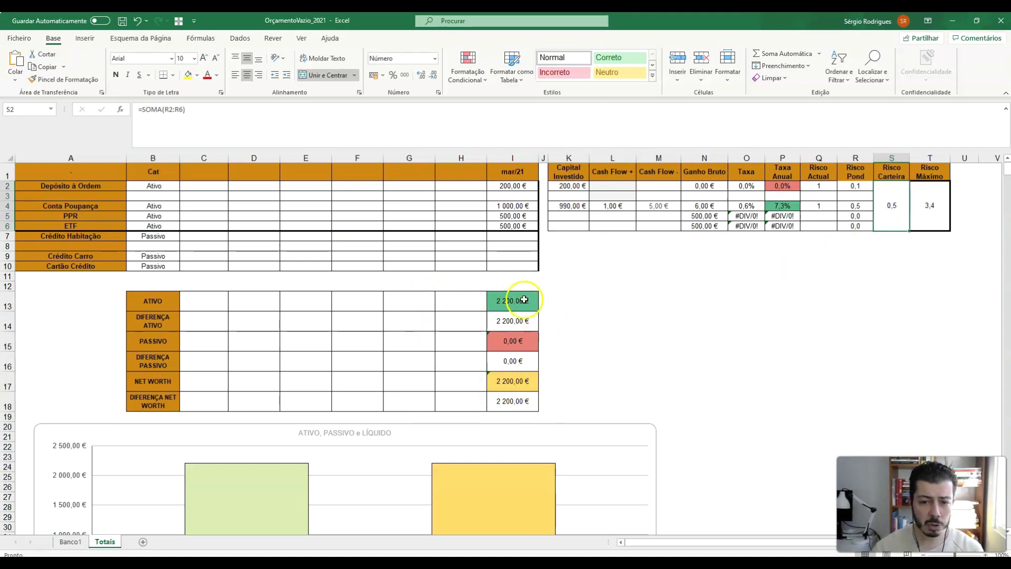
# Enter mar/21 balances of 100000 for Crédito Habitação in I7 and 15000 for Crédito Carro in I9
pyautogui.click(514, 236)
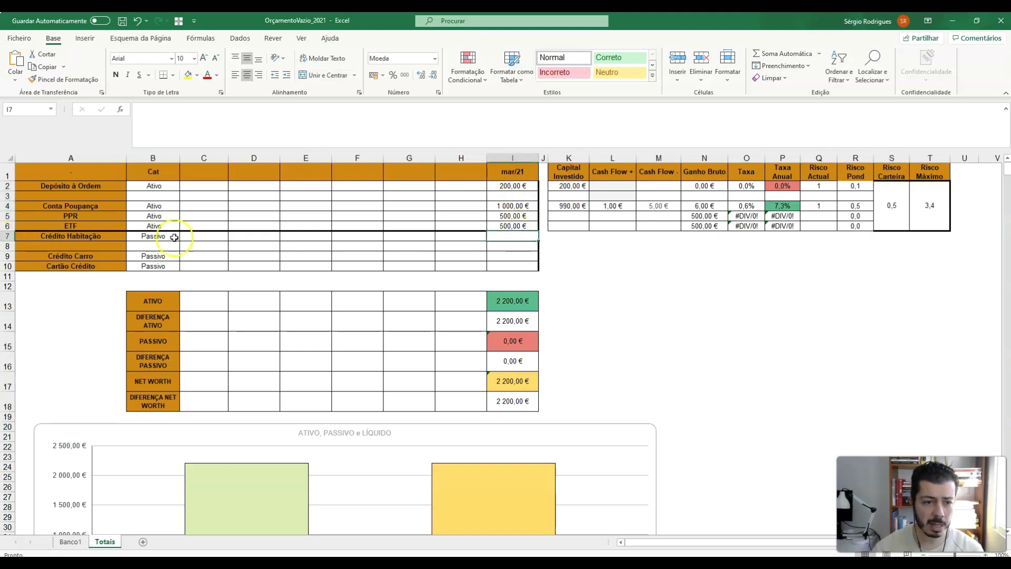
pyautogui.write('100 000')
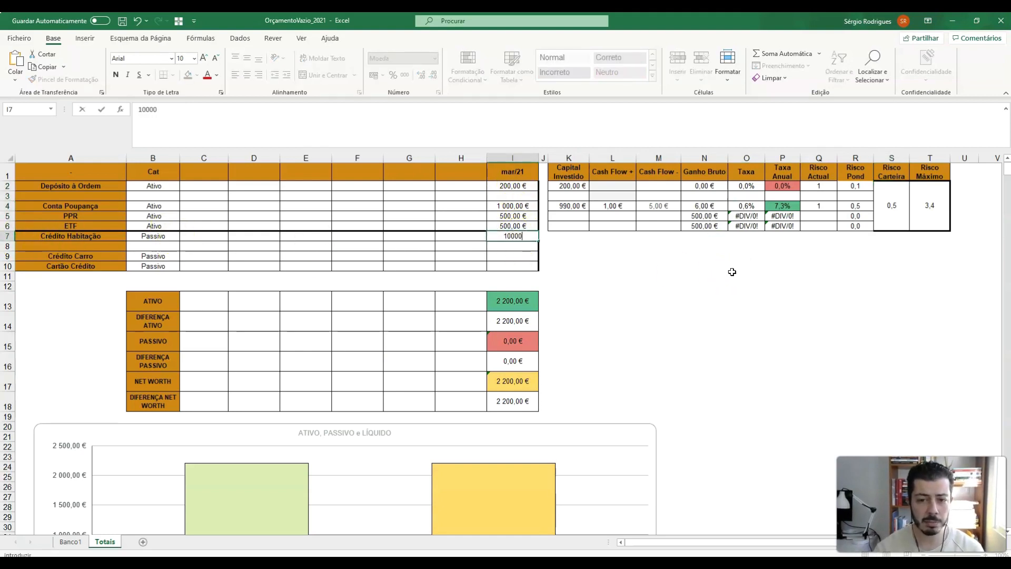
pyautogui.press('Return')
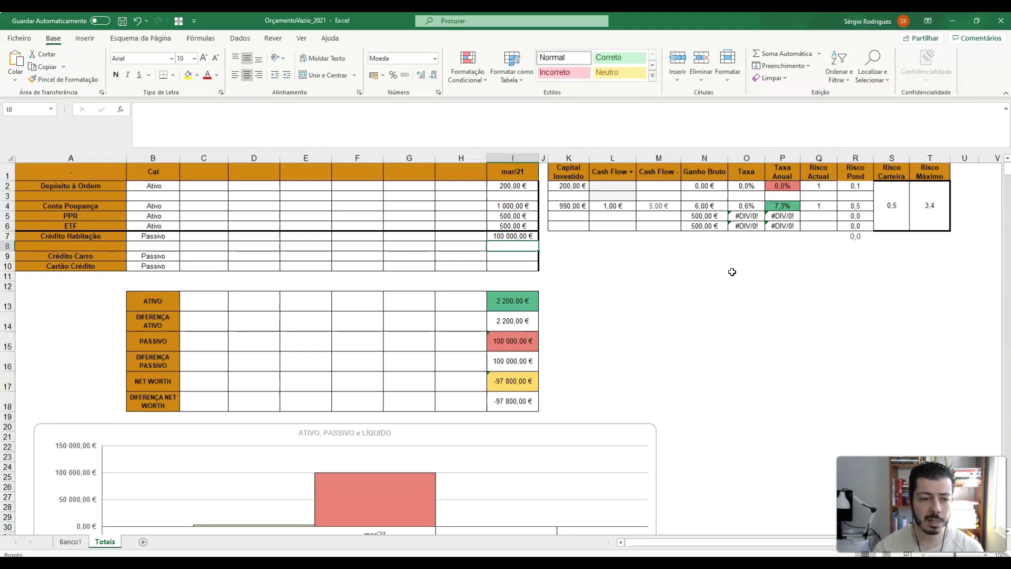
pyautogui.press('Down')
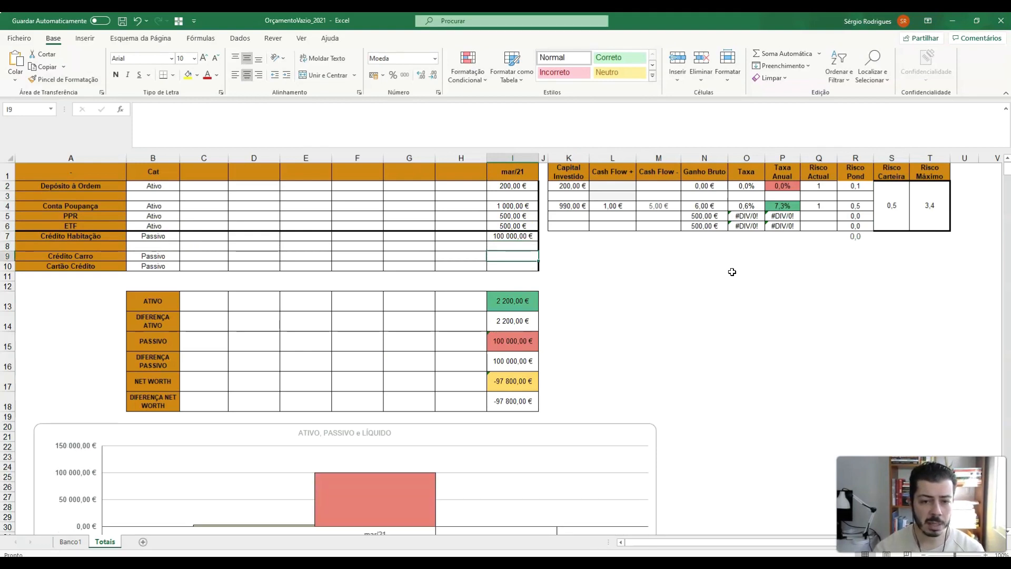
pyautogui.write('15 00')
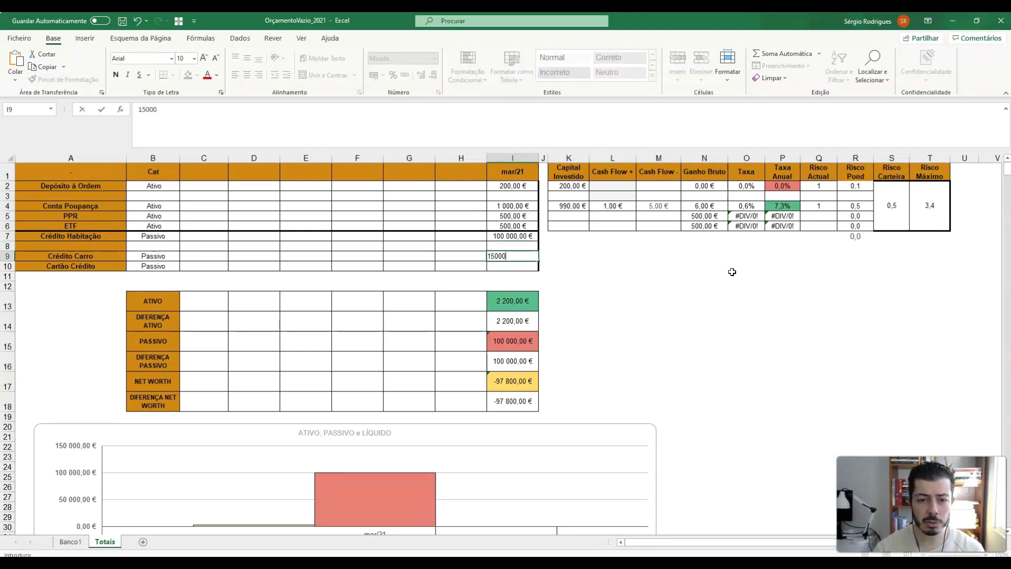
pyautogui.write('0')
pyautogui.press('Return')
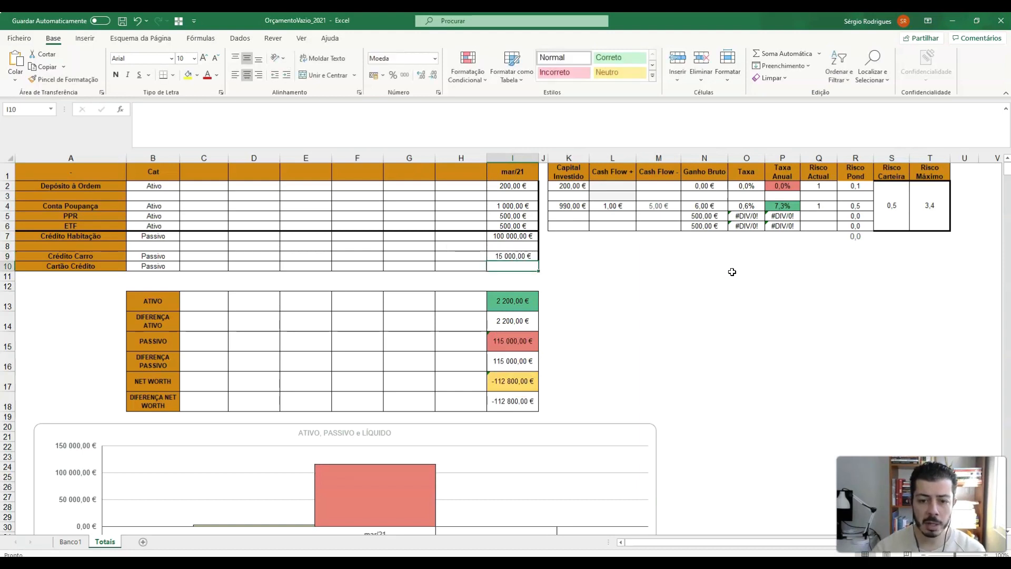
# Examine the mar/21 ATIVO total, the NET WORTH formula in I17 and the ATIVO, PASSIVO e LÍQUIDO chart
pyautogui.click(510, 300)
pyautogui.moveTo(519, 186); pyautogui.dragTo(527, 264)
pyautogui.scroll(-3, 543, 286)
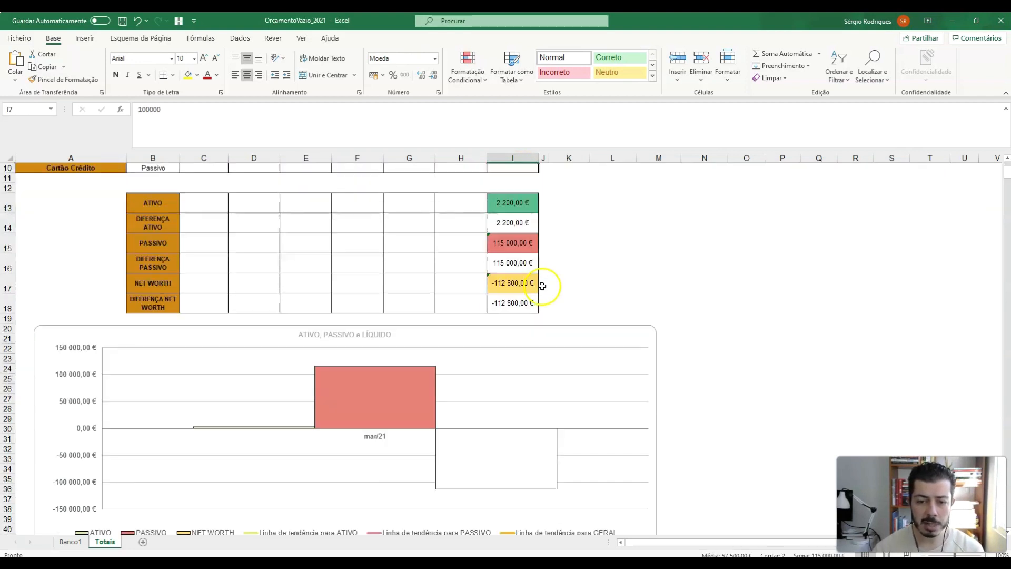
pyautogui.click(572, 282)
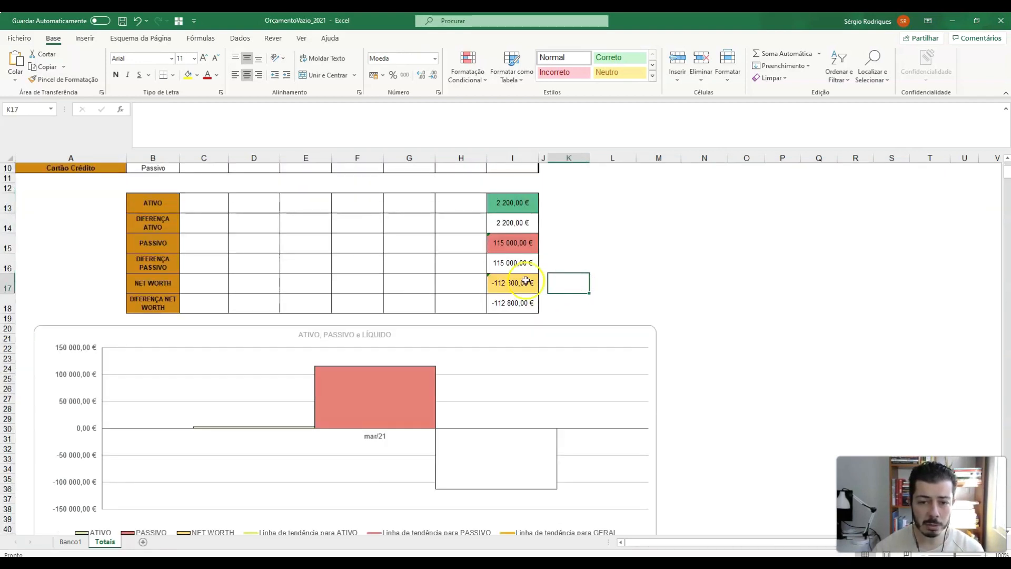
pyautogui.click(522, 282)
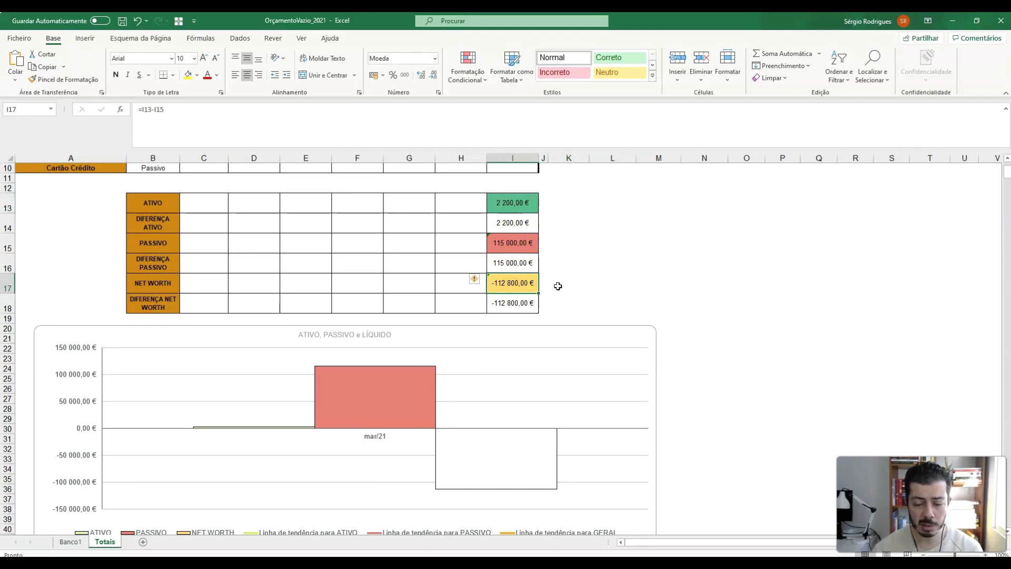
pyautogui.scroll(-2, 685, 269)
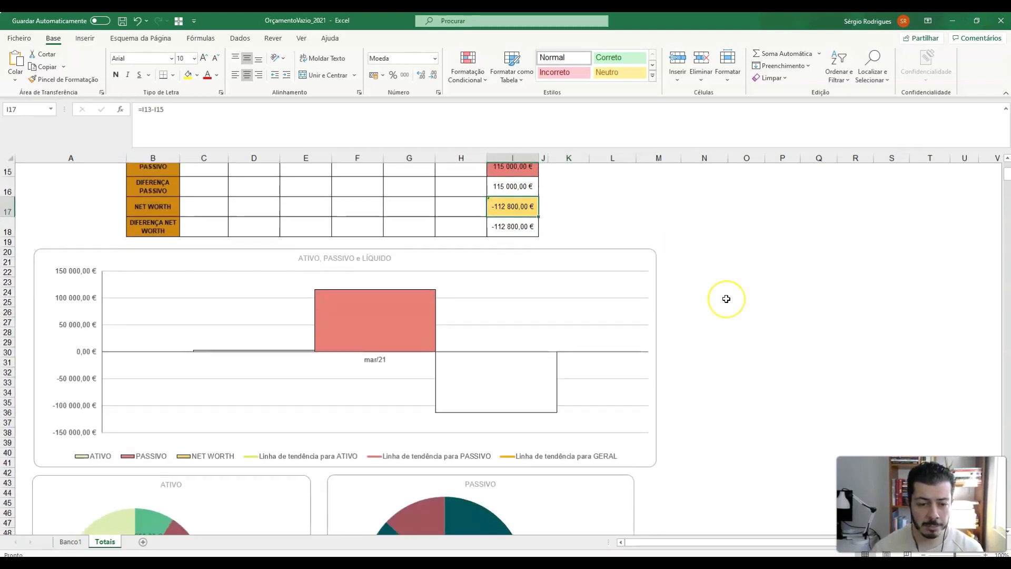
pyautogui.scroll(-1, 726, 299)
pyautogui.scroll(2, 727, 299)
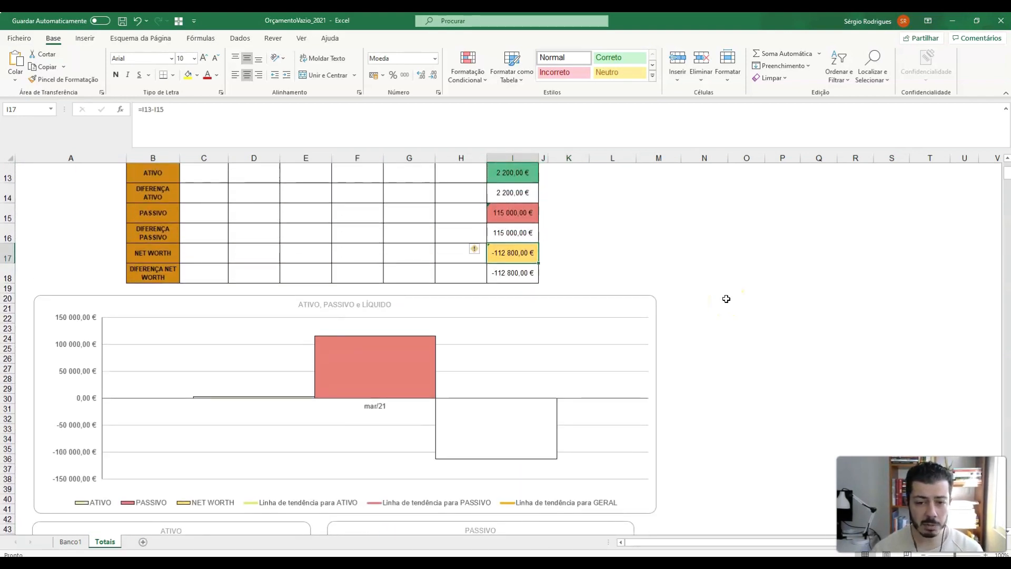
# Copy the mar/21 column I1:I10 and paste it as values into column H, starting at H1
pyautogui.scroll(4, 726, 298)
pyautogui.moveTo(516, 172); pyautogui.dragTo(519, 264)
pyautogui.hotkey('ctrl', 'c')
pyautogui.rightClick(462, 173)
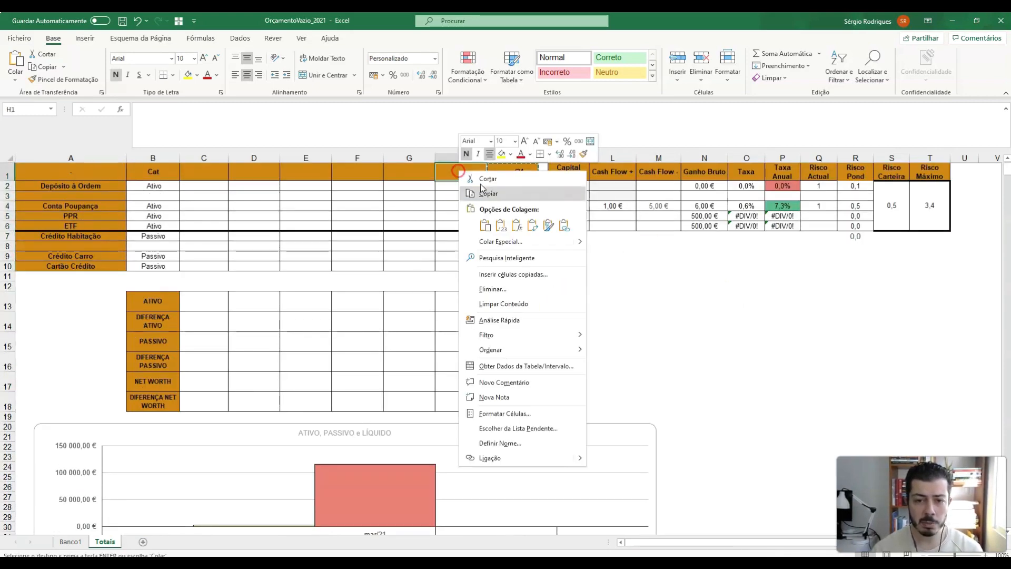
pyautogui.click(501, 227)
# Change the month header in I1 to abr/21 and check the chart below
pyautogui.click(522, 184)
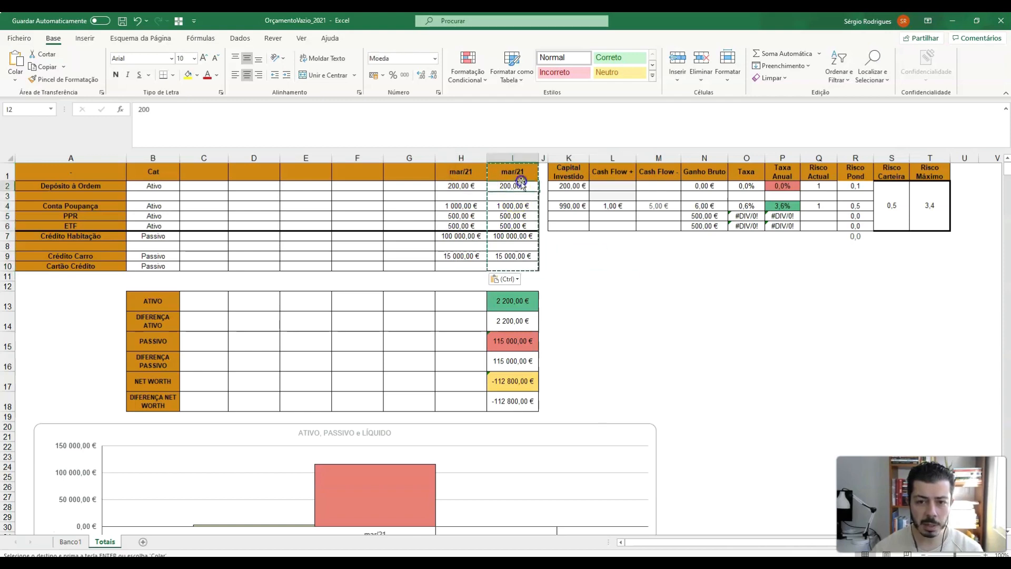
pyautogui.click(513, 172)
pyautogui.write('abr/21')
pyautogui.press('Return')
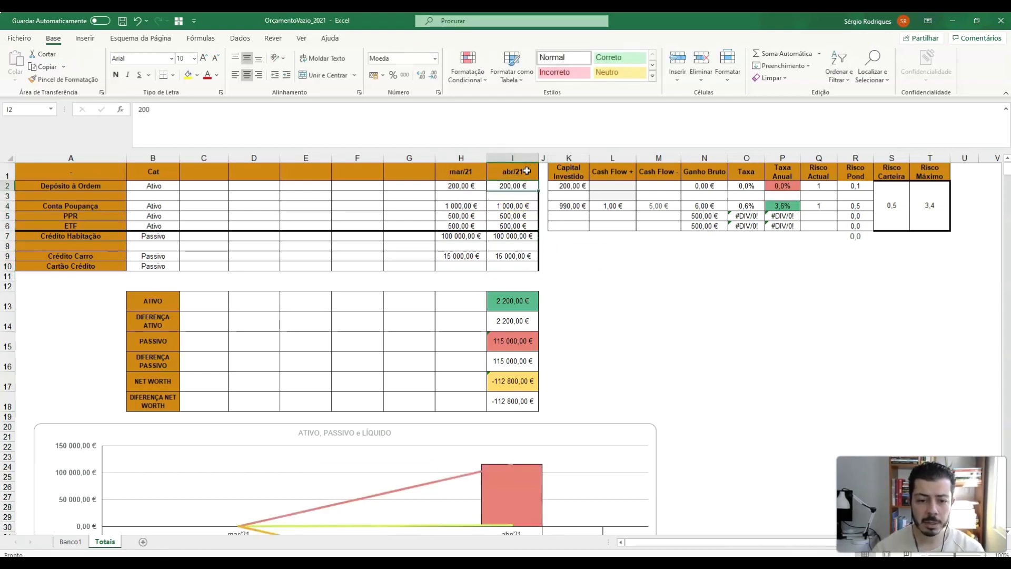
pyautogui.scroll(-4, 526, 211)
pyautogui.scroll(4, 505, 274)
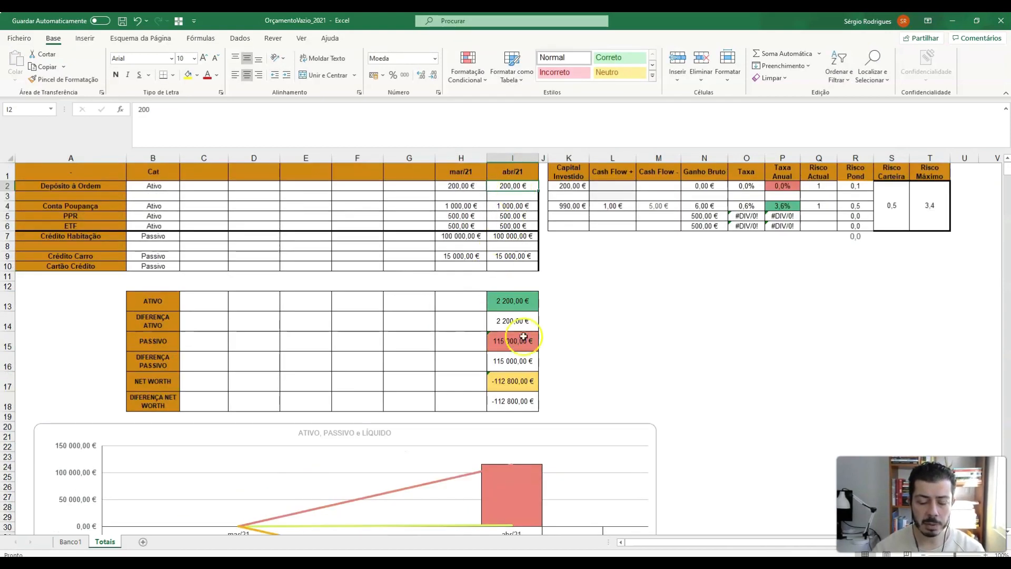
# Examine the ATIVO and PASSIVO ring charts below the trend chart, including the Crédito Habitação share of the debts
pyautogui.scroll(-3, 527, 334)
pyautogui.scroll(-5, 605, 314)
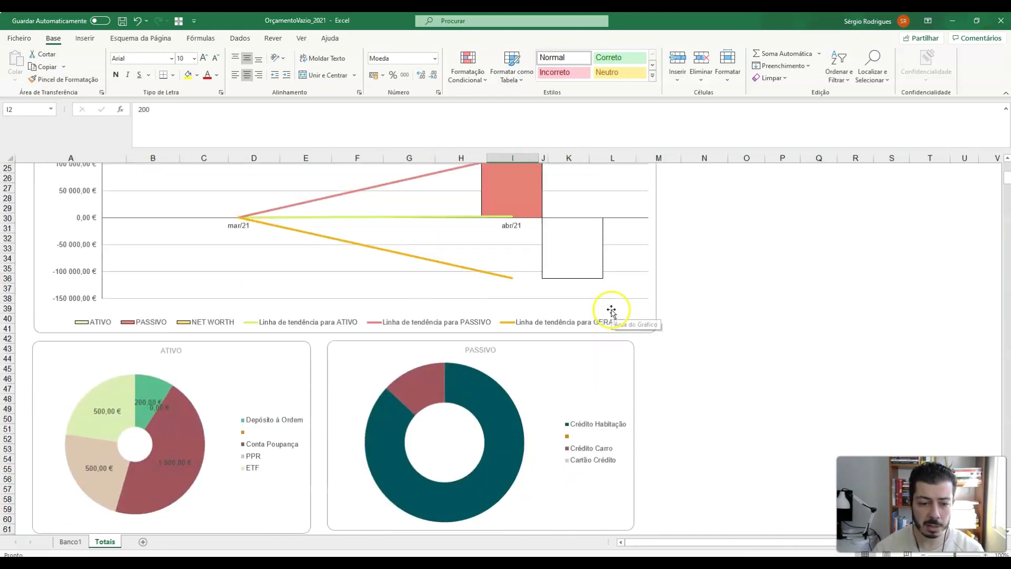
pyautogui.scroll(-1, 611, 311)
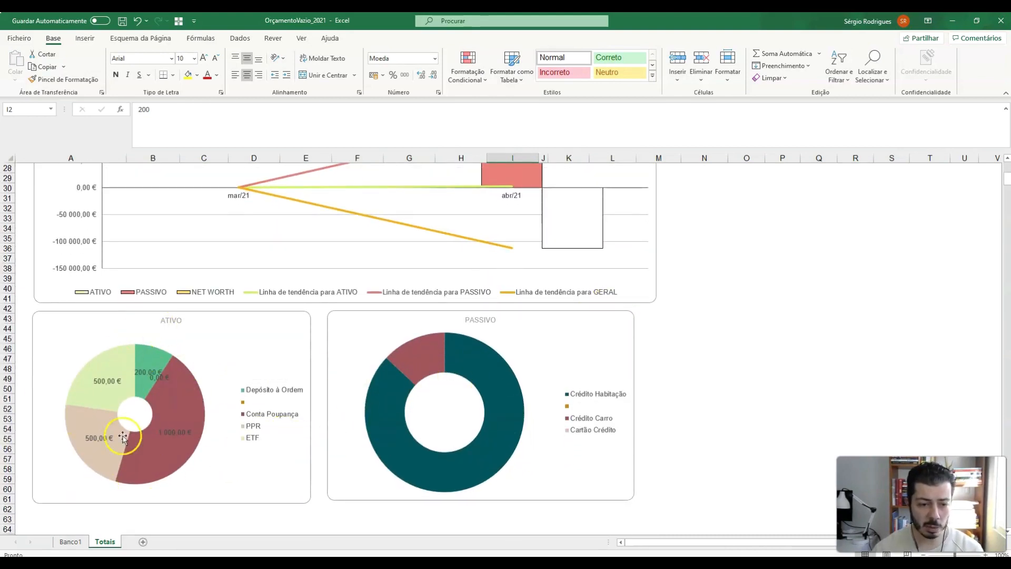
pyautogui.moveTo(471, 381)
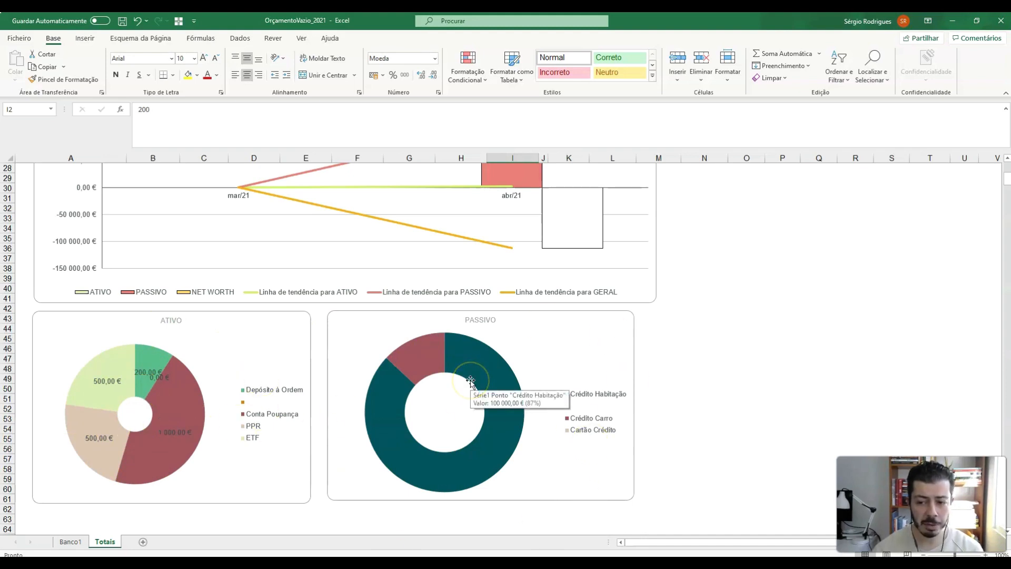
# Clear the stray Risco Pond formula in R7, just below the risk table
pyautogui.scroll(9, 593, 445)
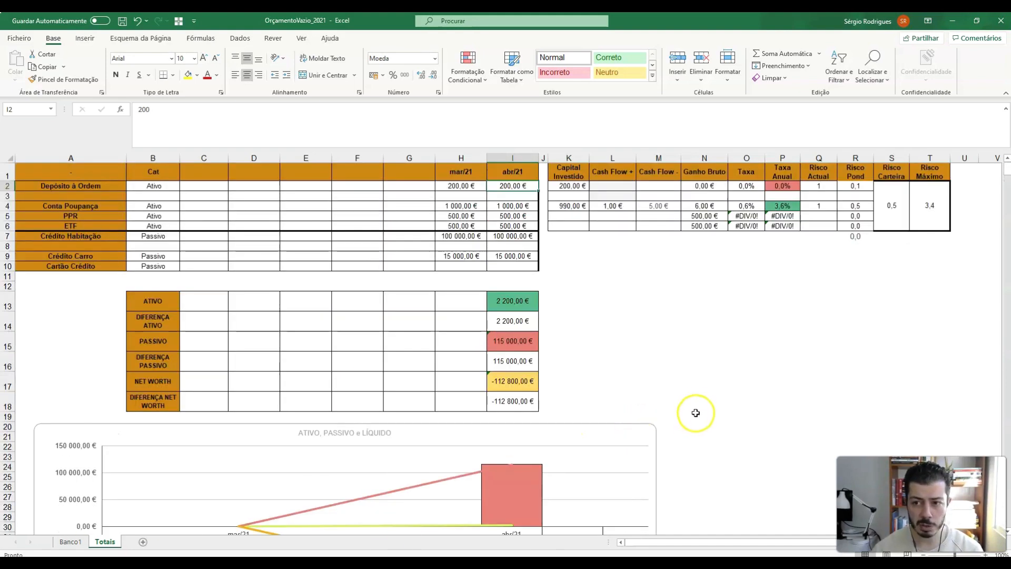
pyautogui.click(858, 237)
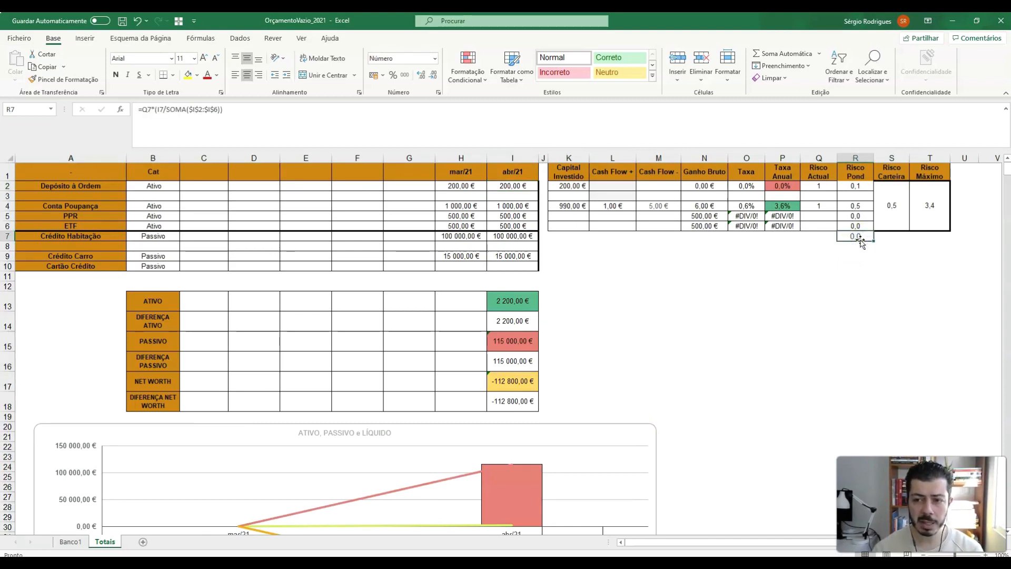
pyautogui.press('Delete')
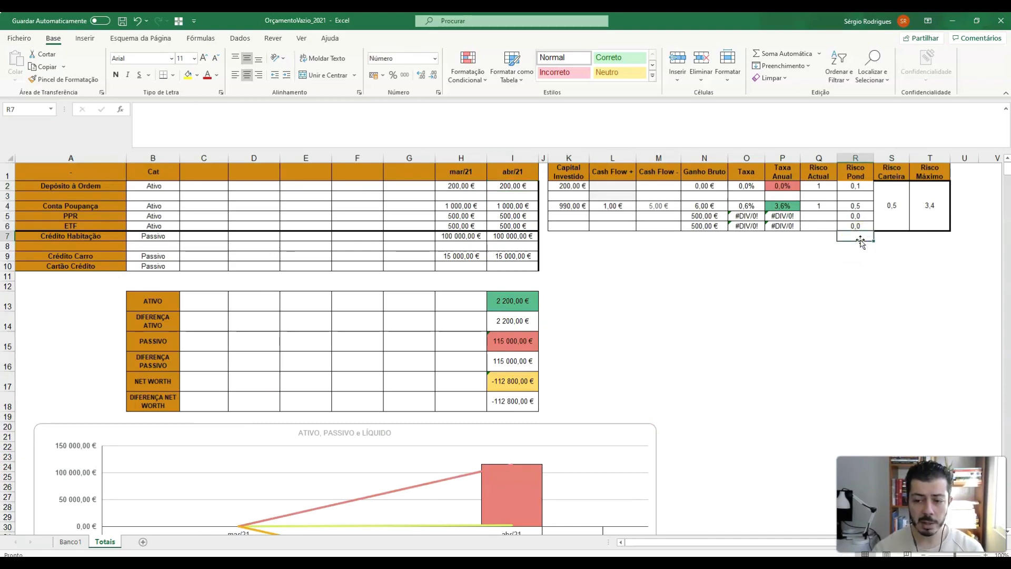